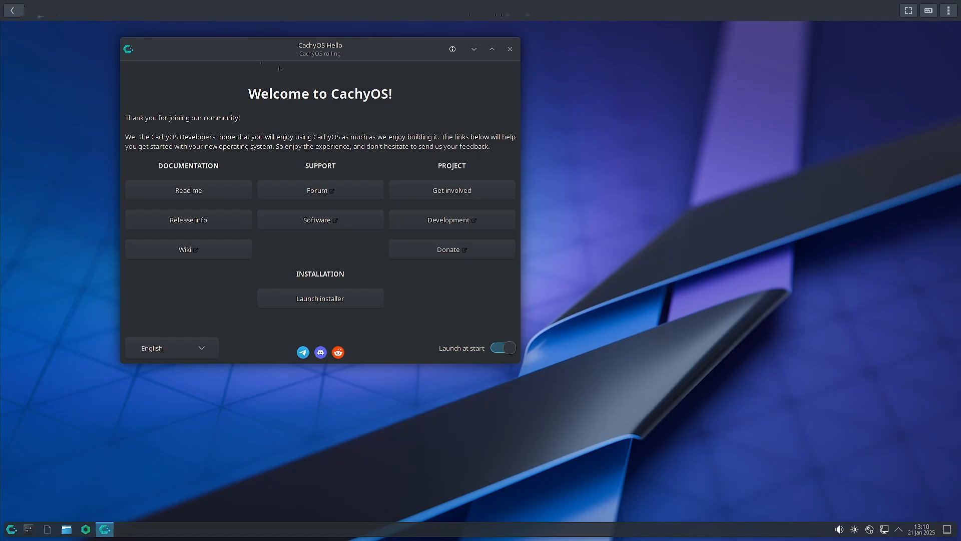
Centre the CachyOS Hello window and launch the CachyOS installer.
left_click_drag(309, 49, 469, 64)
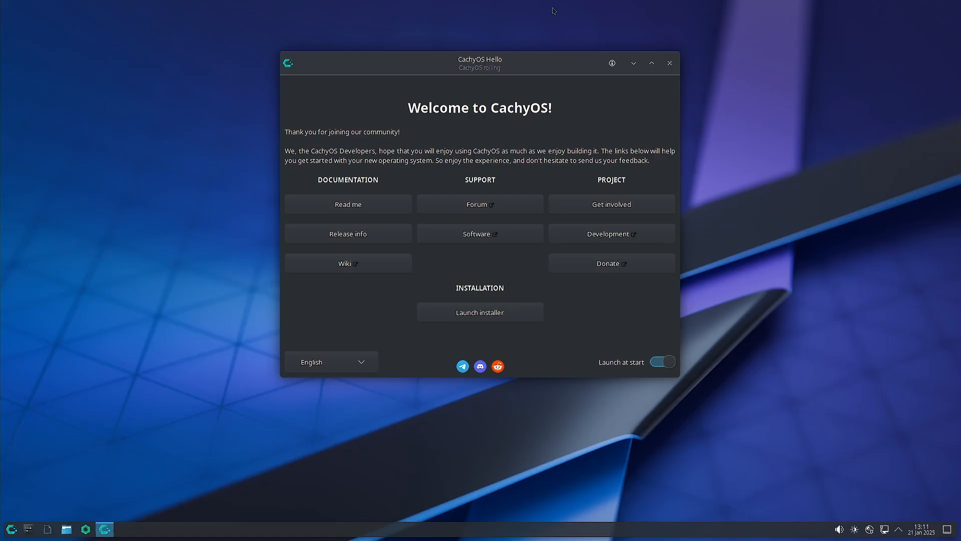
left_click(12, 529)
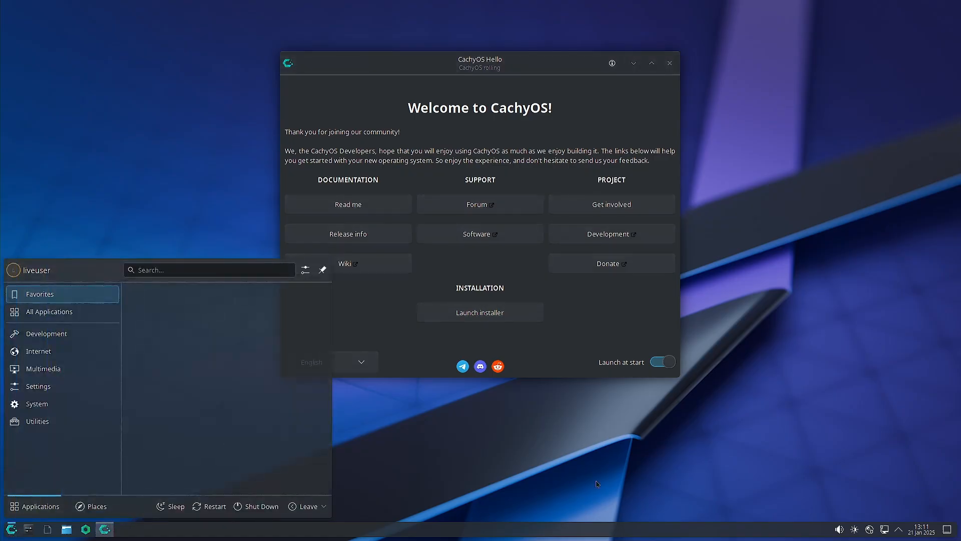
left_click(587, 445)
left_click(476, 313)
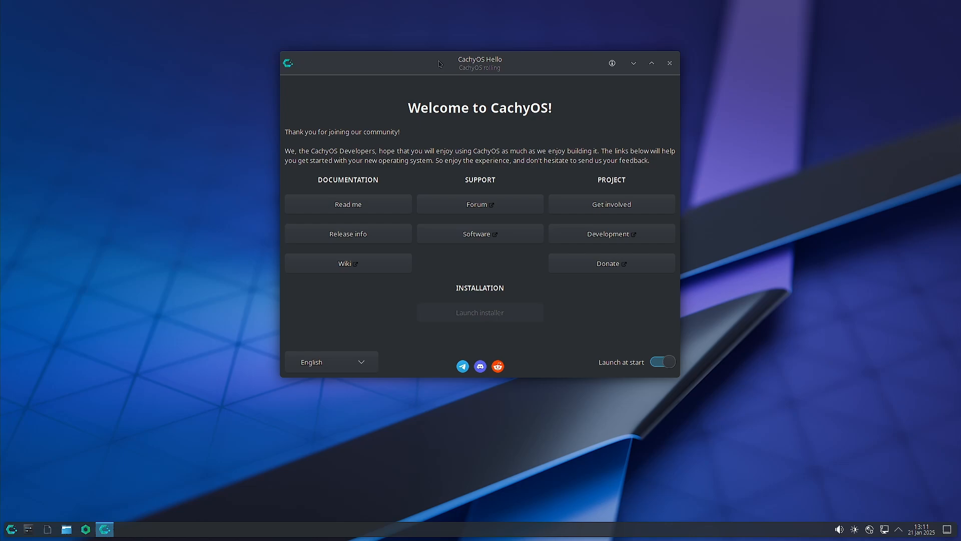
Choose Systemd-boot (Default) as the bootloader so the installer opens.
left_click_drag(438, 63, 556, 62)
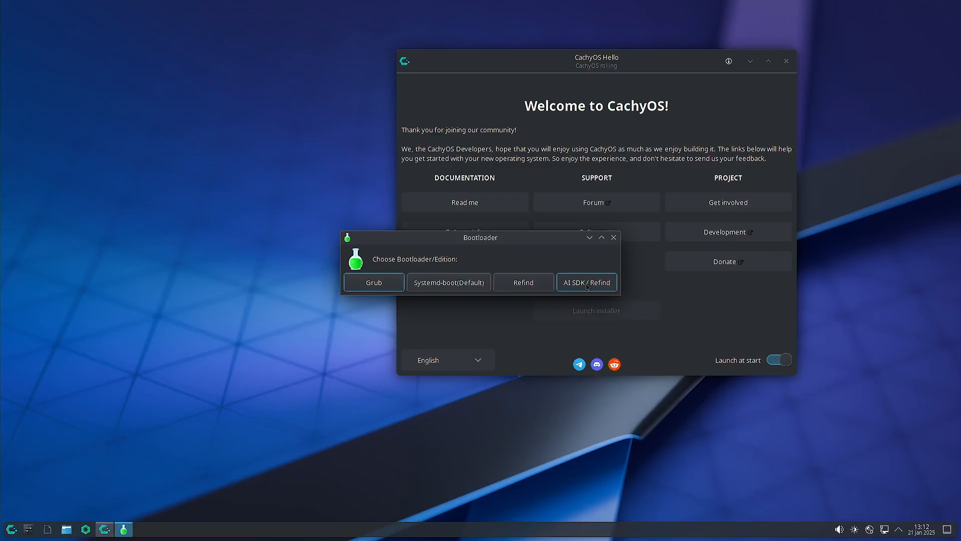
left_click(452, 283)
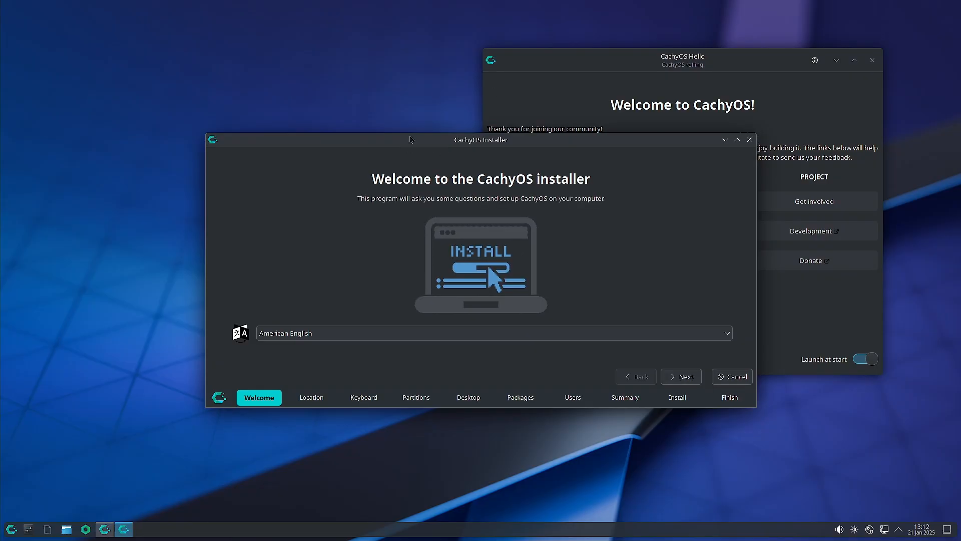
Keep Asia/Kolkata and set the keyboard to Indian, English (India, with rupee) variant.
left_click(690, 378)
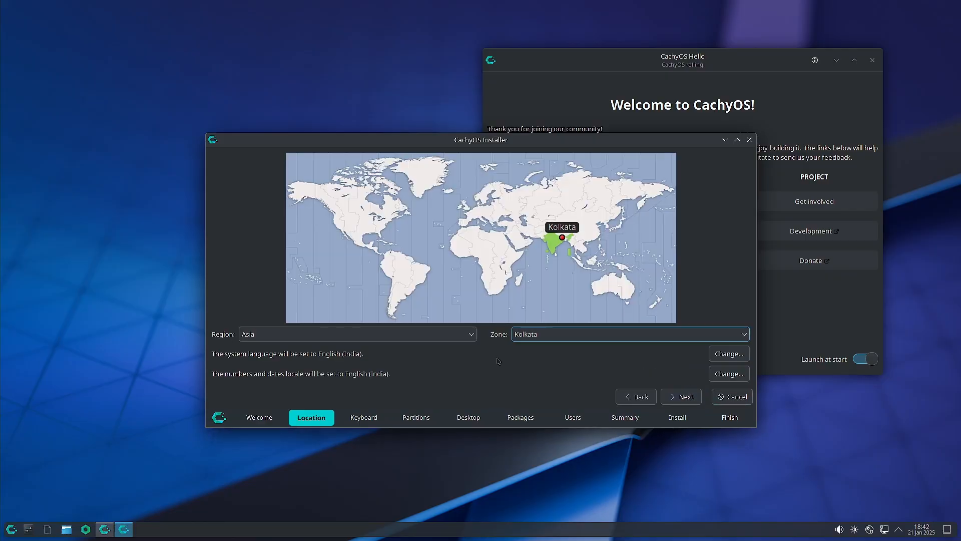
left_click(684, 396)
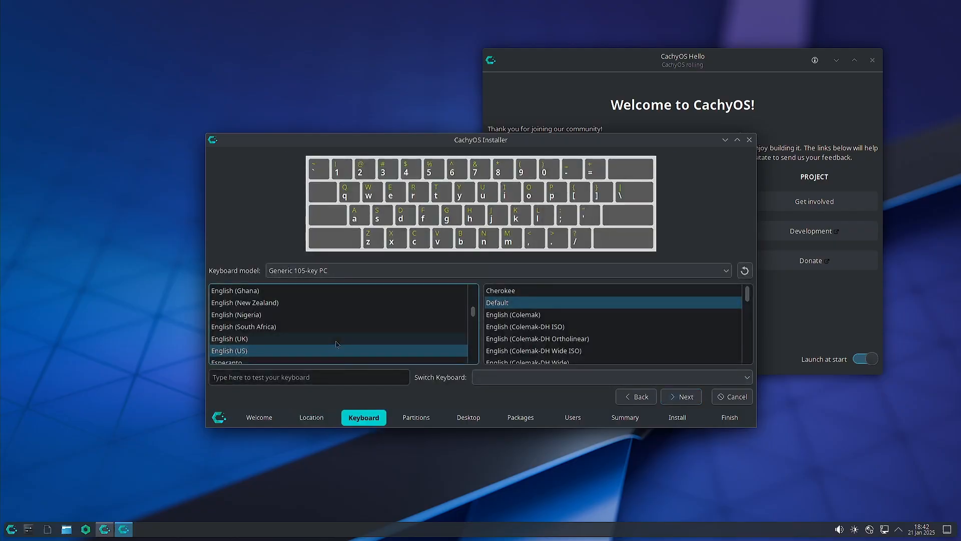
scroll(336, 344, "down", 1)
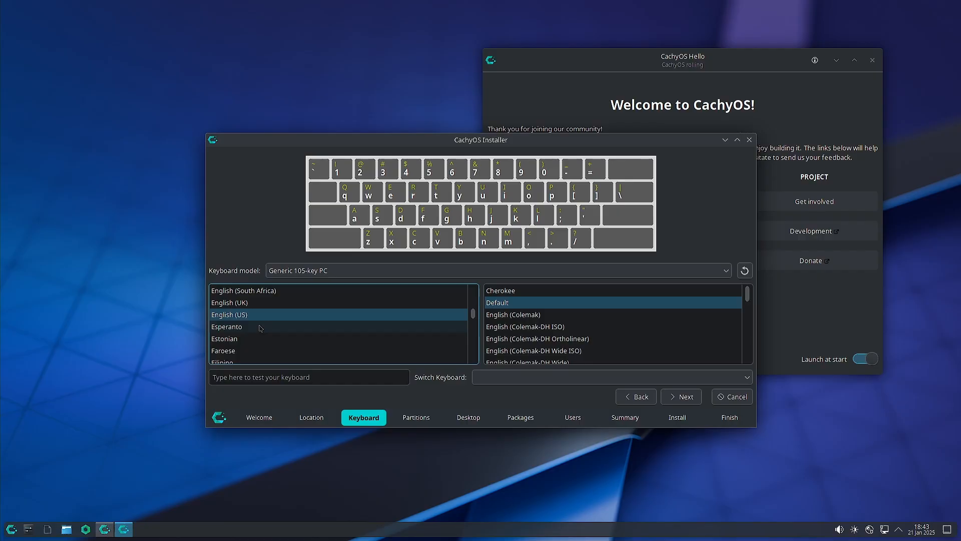
scroll(260, 327, "down", 3)
scroll(260, 328, "down", 3)
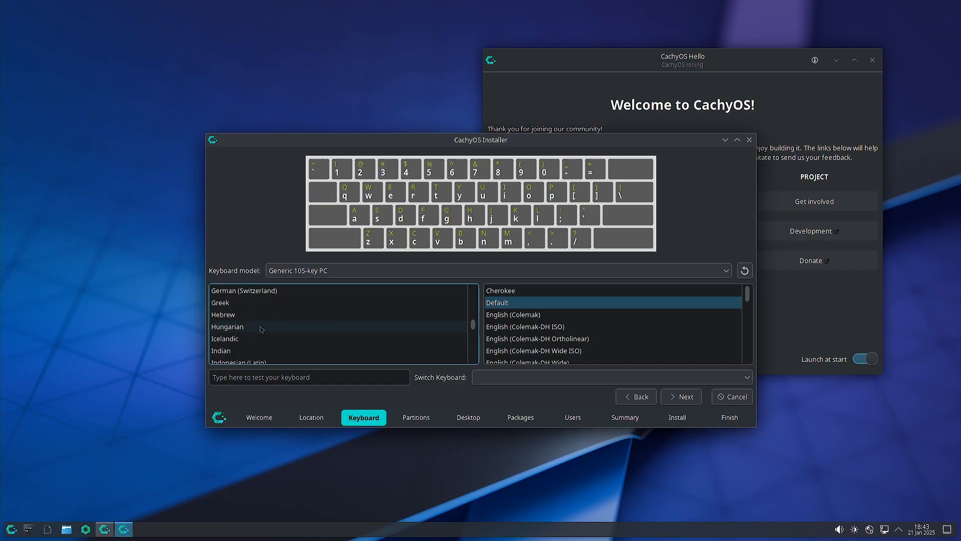
left_click(246, 315)
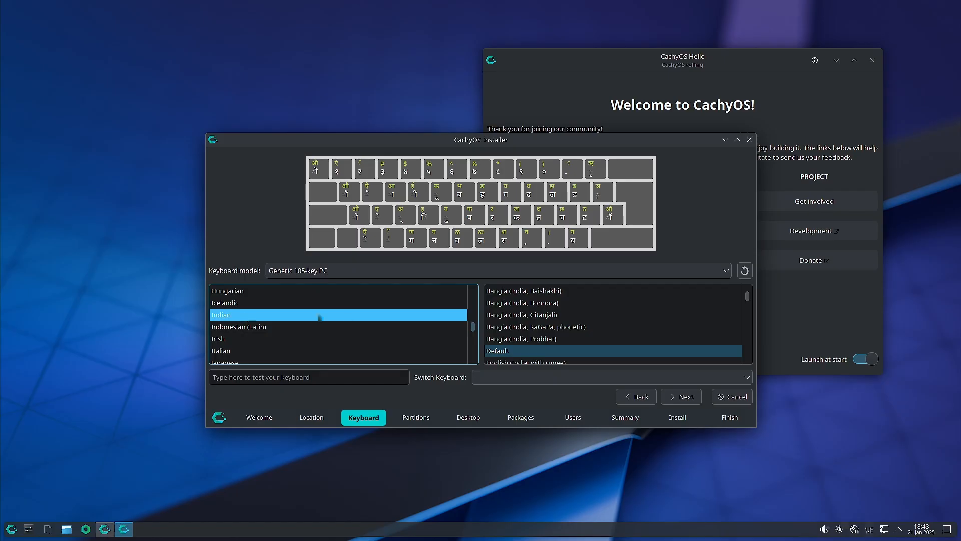
scroll(536, 353, "down", 1)
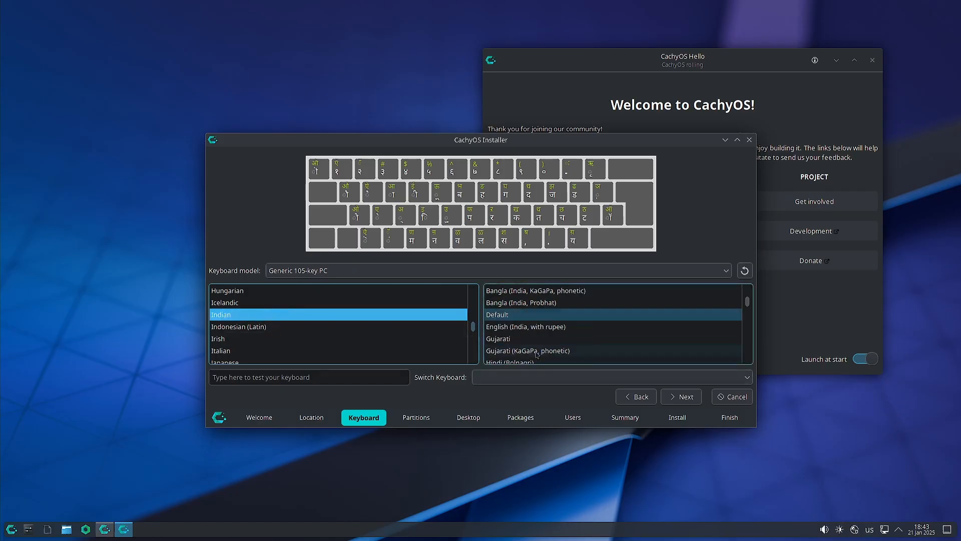
left_click(548, 328)
left_click(682, 397)
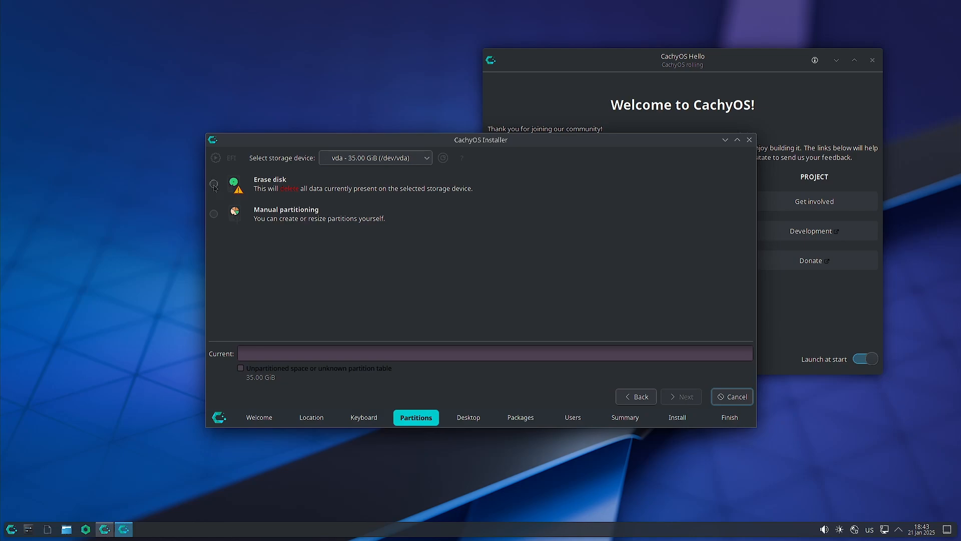
Choose manual partitioning and create a new GPT partition table on vda.
left_click(215, 214)
left_click(682, 397)
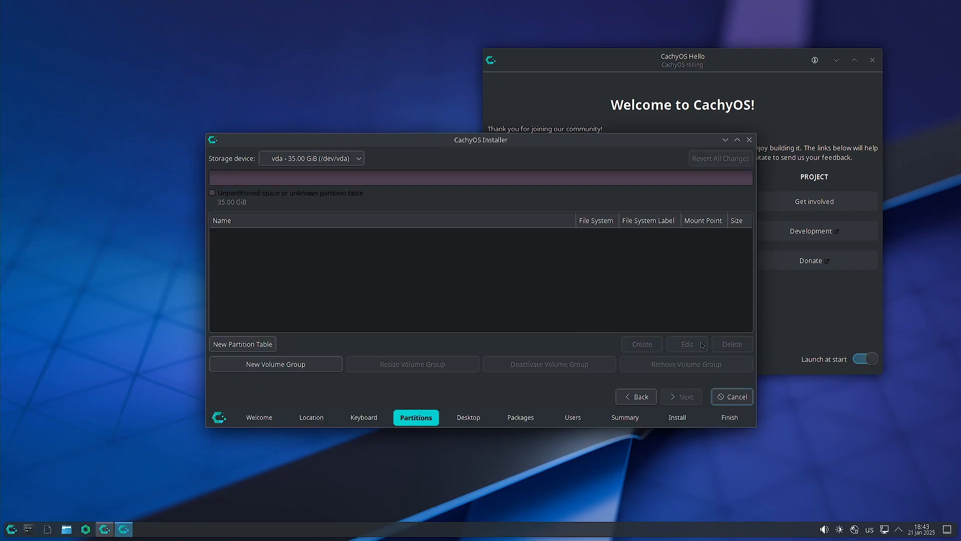
left_click(230, 343)
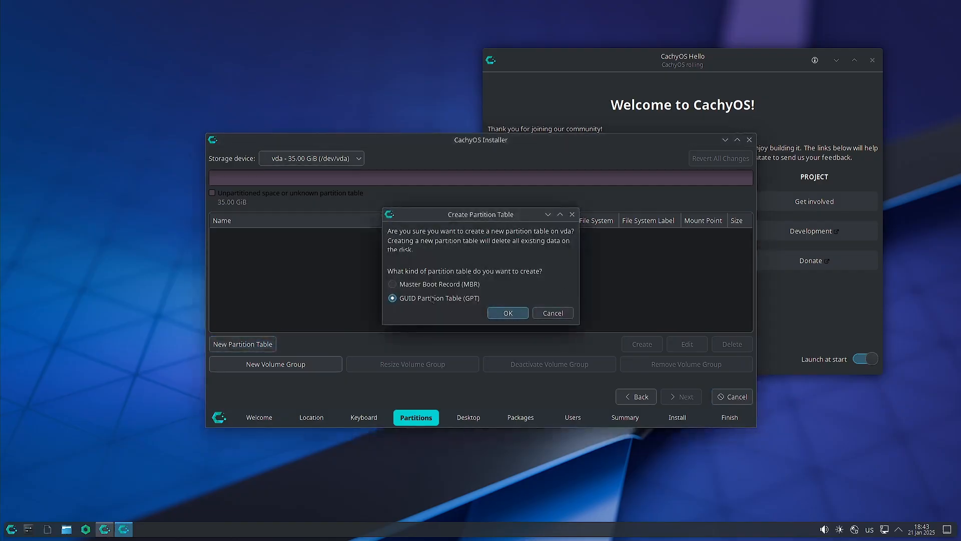
left_click(502, 314)
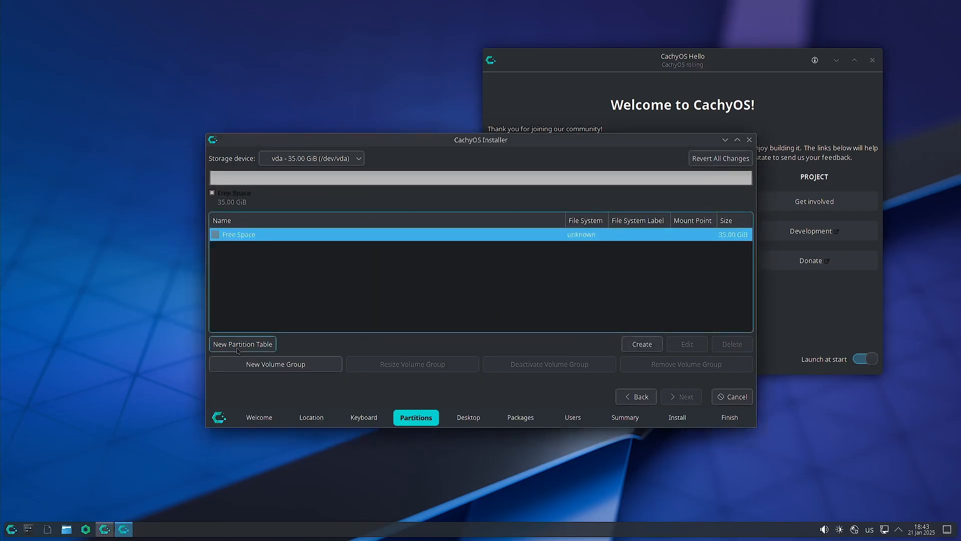
Create a 1000 MiB FAT32 partition with the boot flag mounted at /boot.
left_click(642, 343)
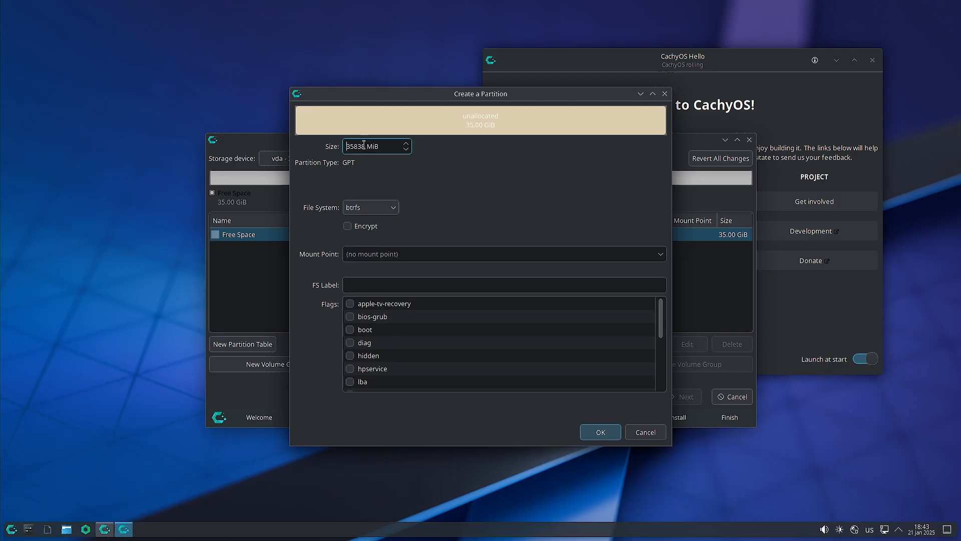
left_click_drag(362, 144, 340, 144)
key("Right")
key("BackSpace")
key("BackSpace")
key("BackSpace")
key("BackSpace")
key("BackSpace")
type("1000")
left_click(371, 207)
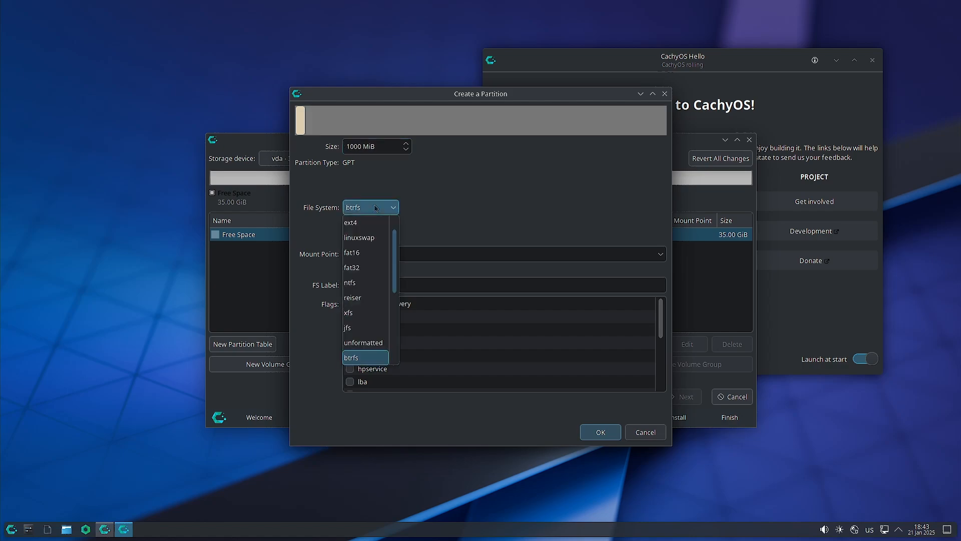
left_click(372, 268)
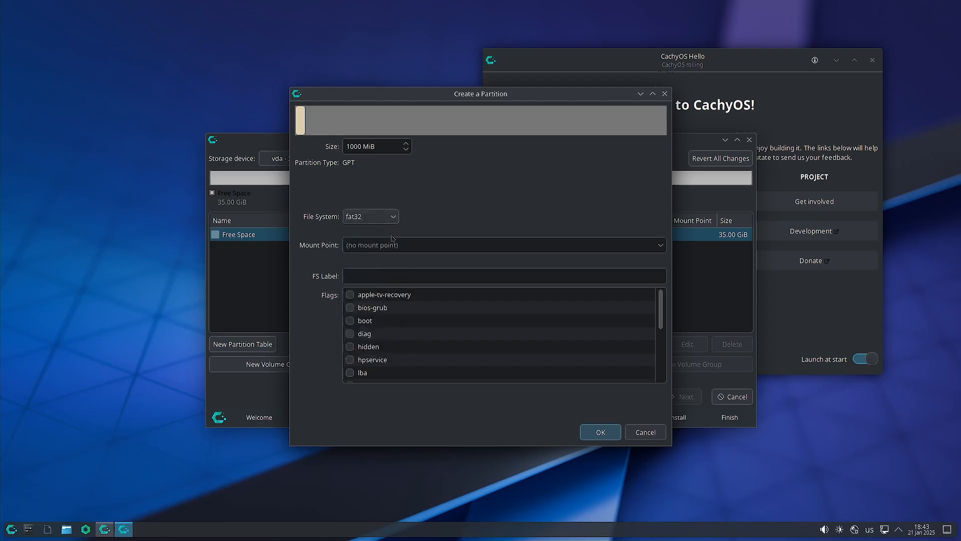
left_click(350, 321)
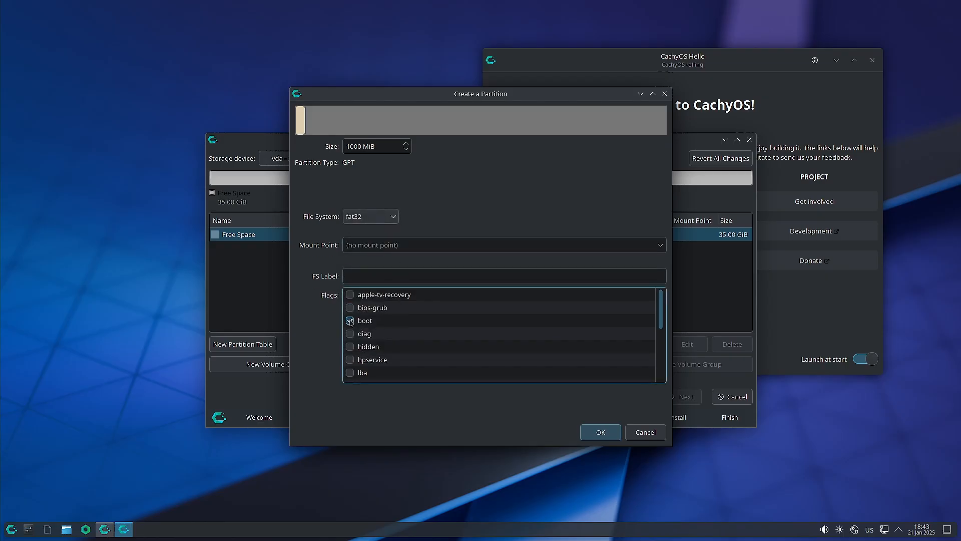
left_click(659, 247)
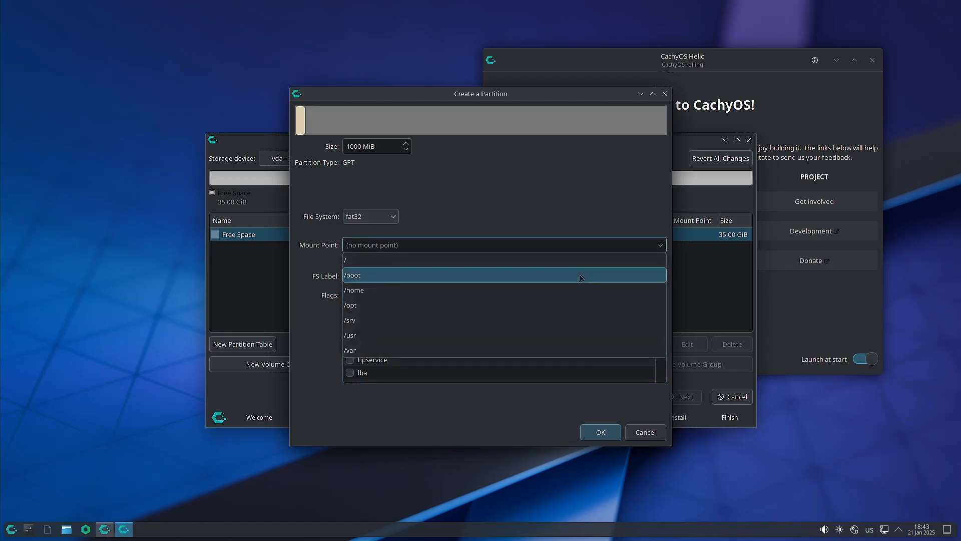
left_click(578, 280)
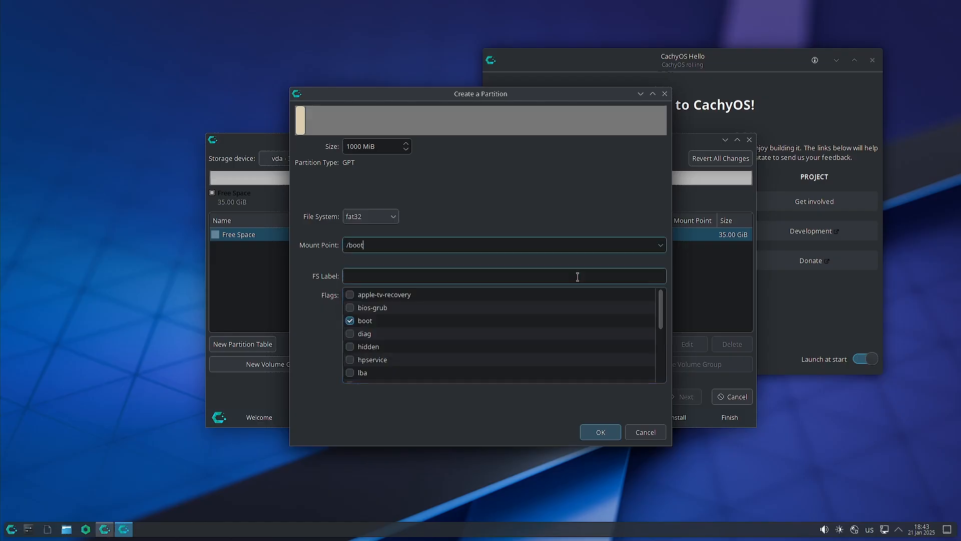
left_click(594, 430)
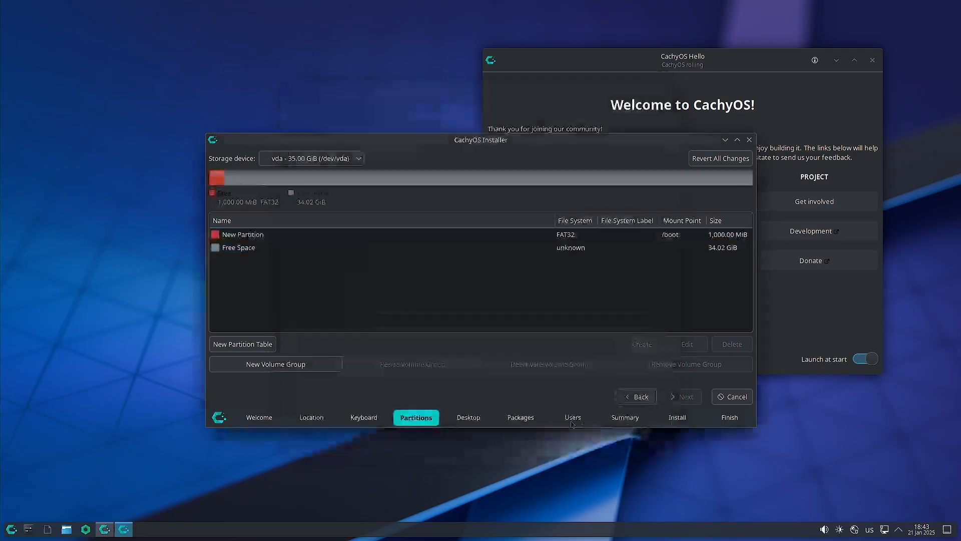
left_click(252, 249)
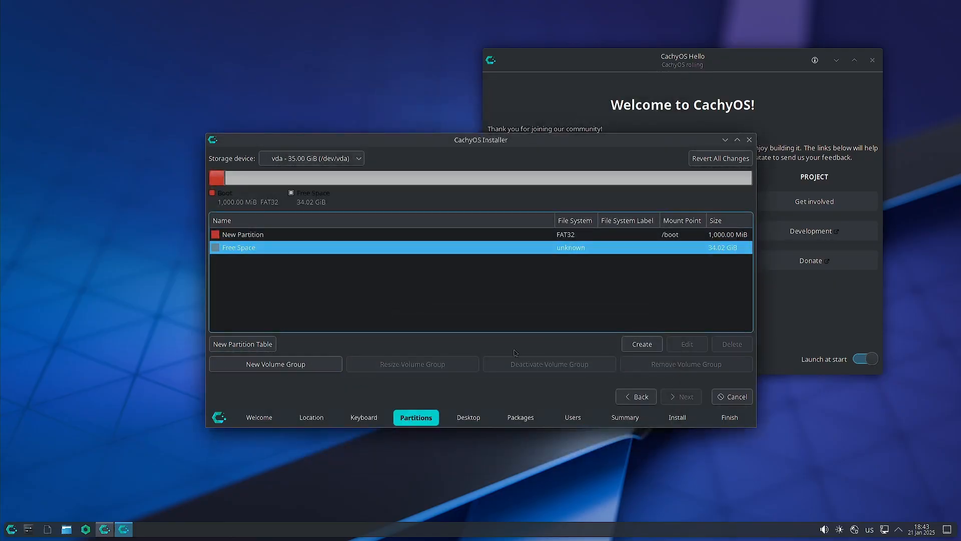
Add an 8 MiB unformatted partition with the bios-grub flag.
left_click(641, 344)
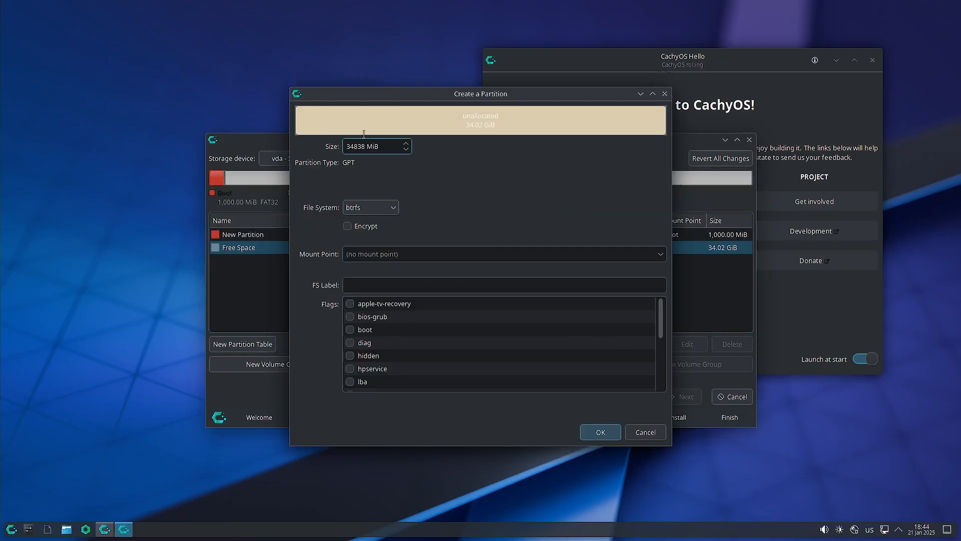
left_click_drag(366, 146, 329, 146)
type("8")
left_click(398, 207)
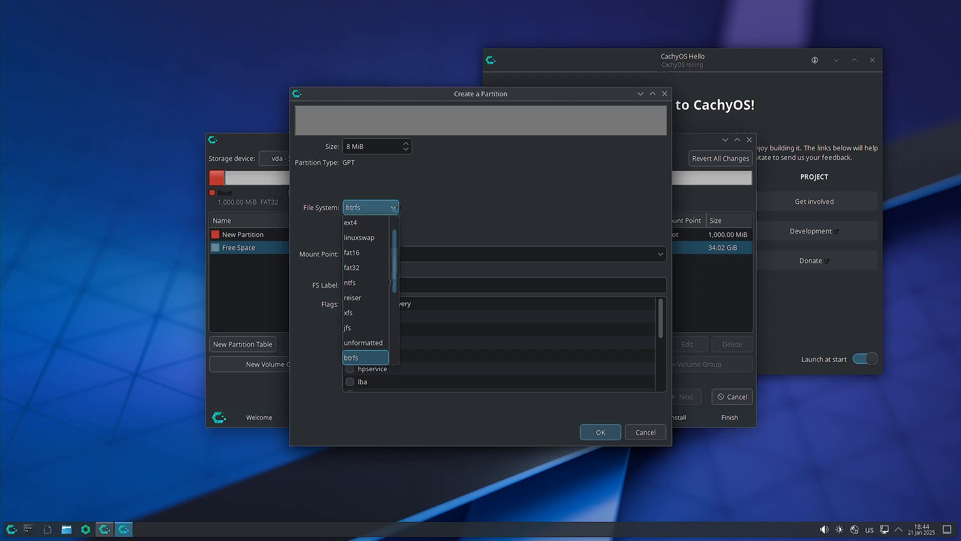
left_click(368, 342)
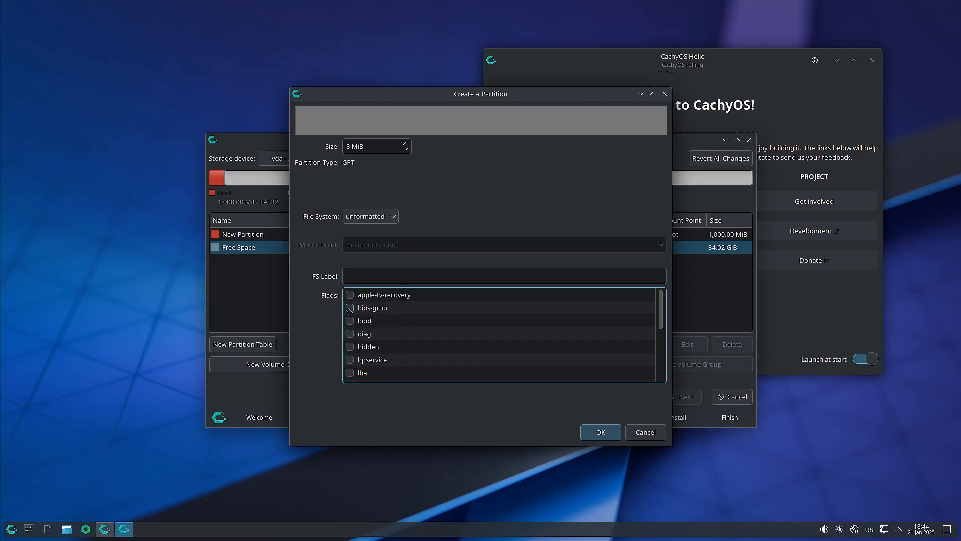
left_click(350, 307)
left_click(601, 432)
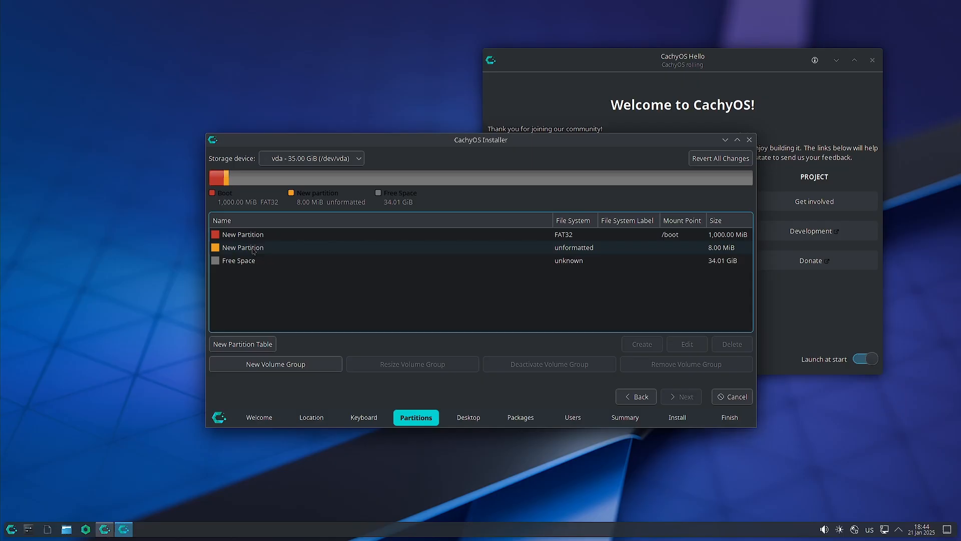
Create a 4000 MiB linuxswap partition with the swap flag in the free space.
left_click(254, 263)
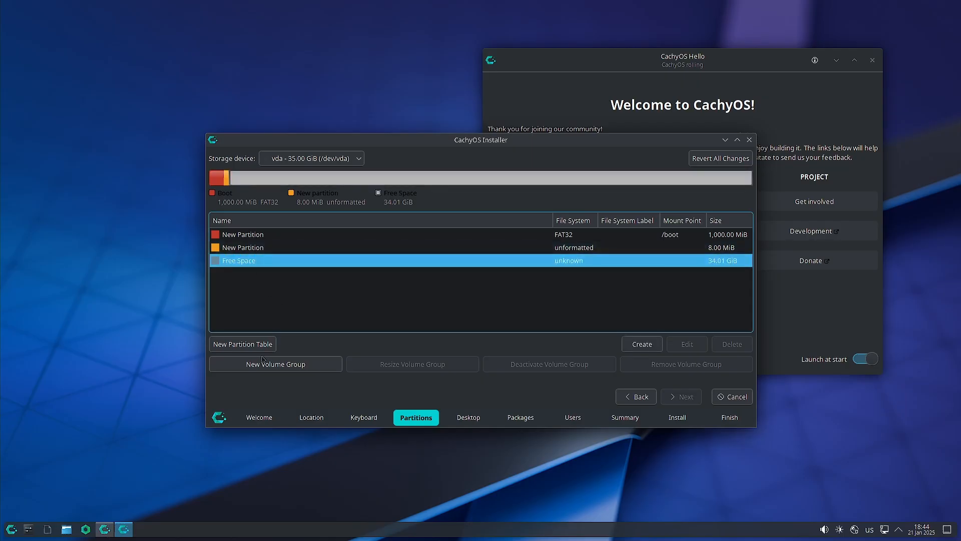
left_click(641, 344)
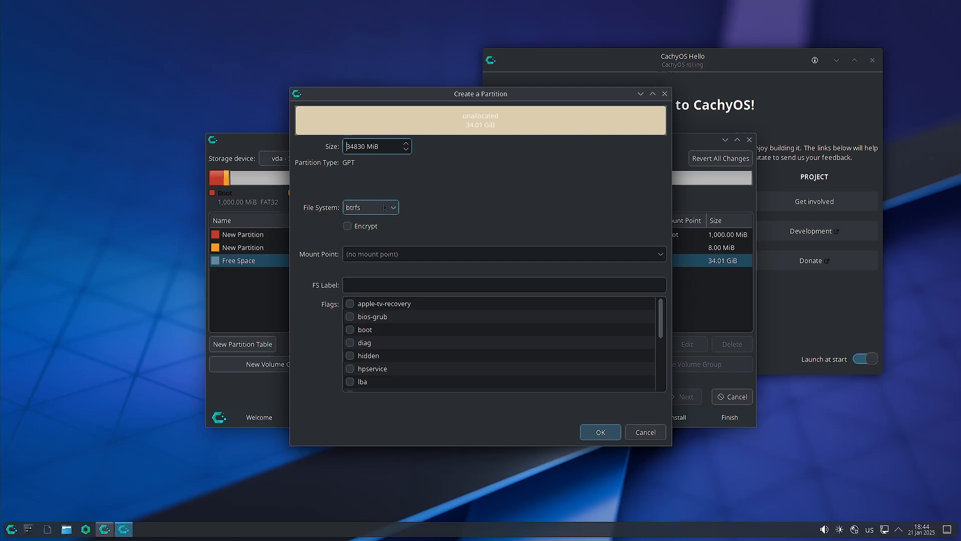
left_click_drag(367, 146, 326, 139)
type("4000")
left_click(660, 257)
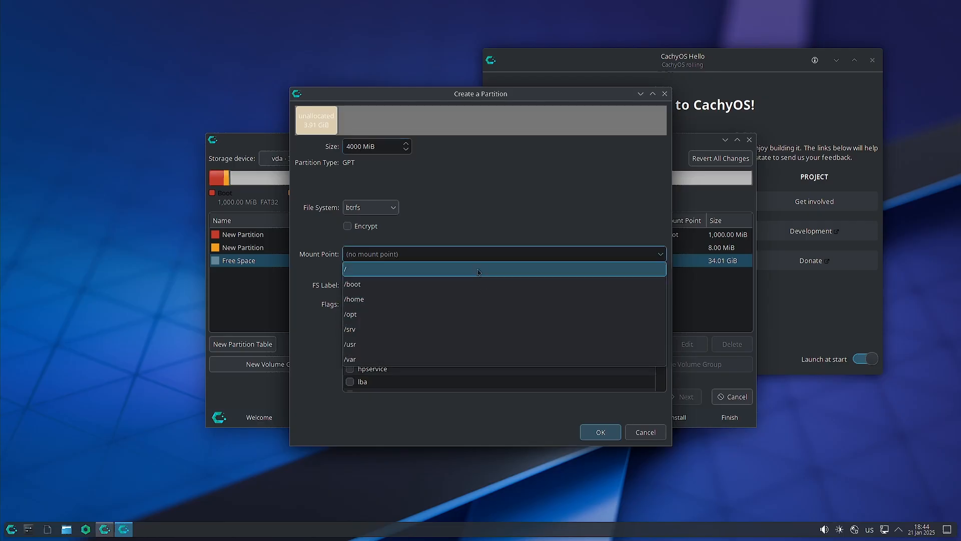
left_click(505, 204)
left_click(381, 207)
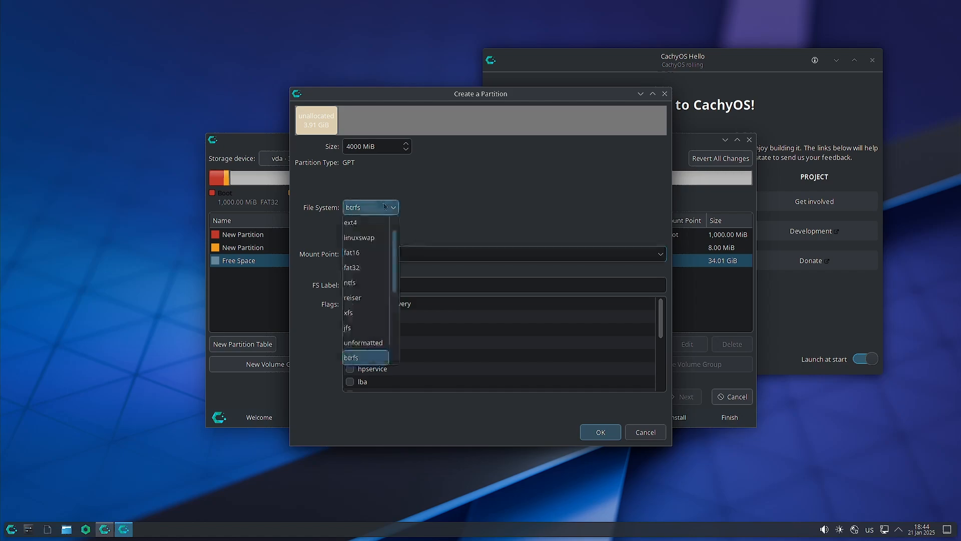
left_click(380, 242)
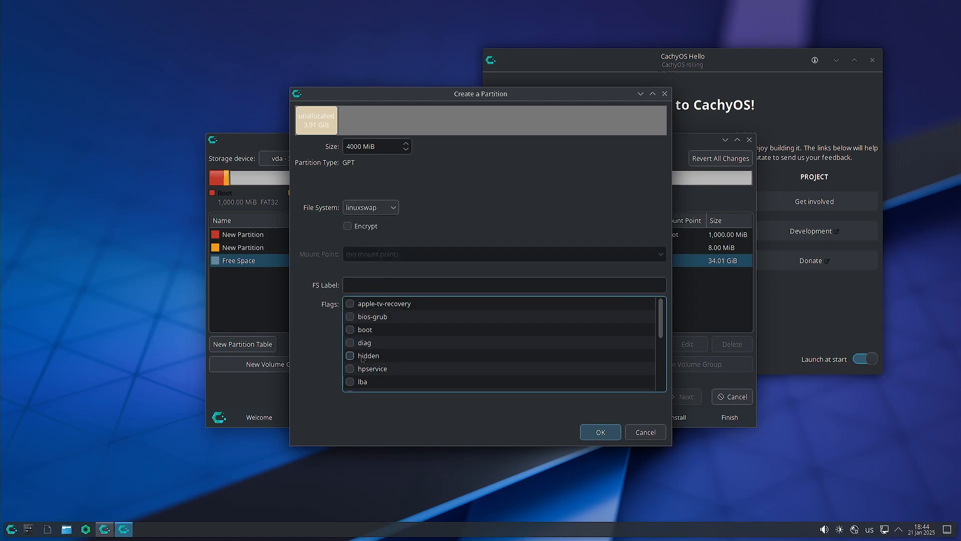
scroll(359, 371, "down", 2)
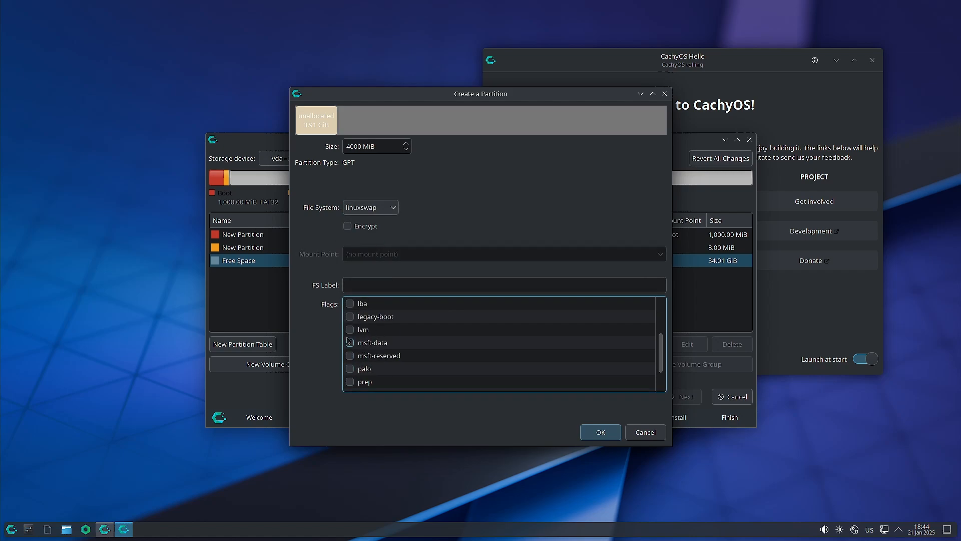
scroll(350, 341, "down", 1)
left_click(350, 381)
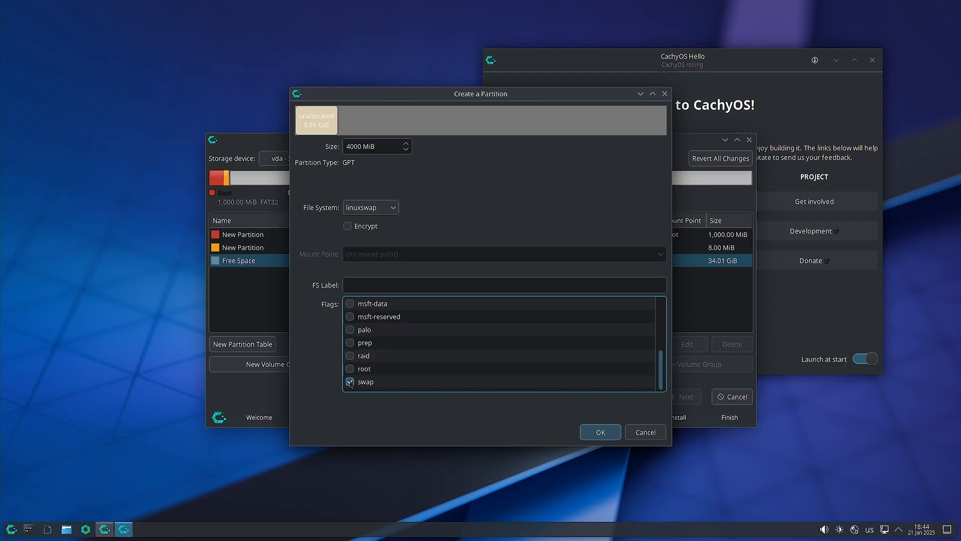
left_click(597, 432)
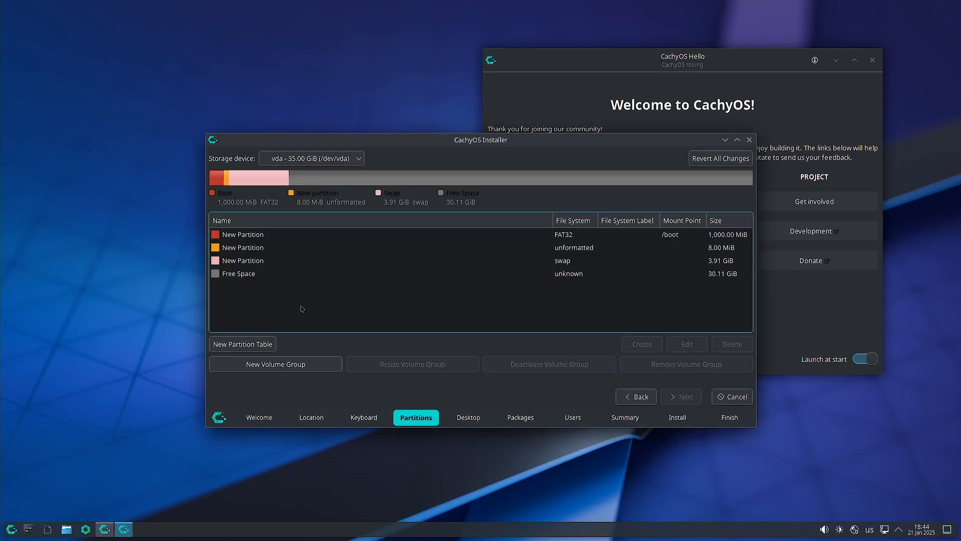
left_click(252, 275)
Create an encrypted partition with a confirmed passphrase, the root flag, and mount point /.
left_click(642, 344)
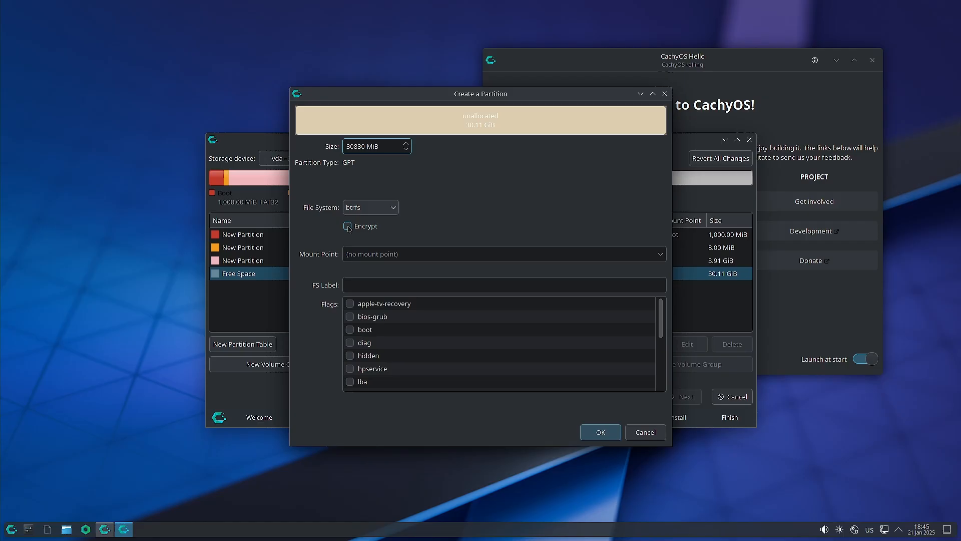
left_click(348, 227)
left_click(423, 226)
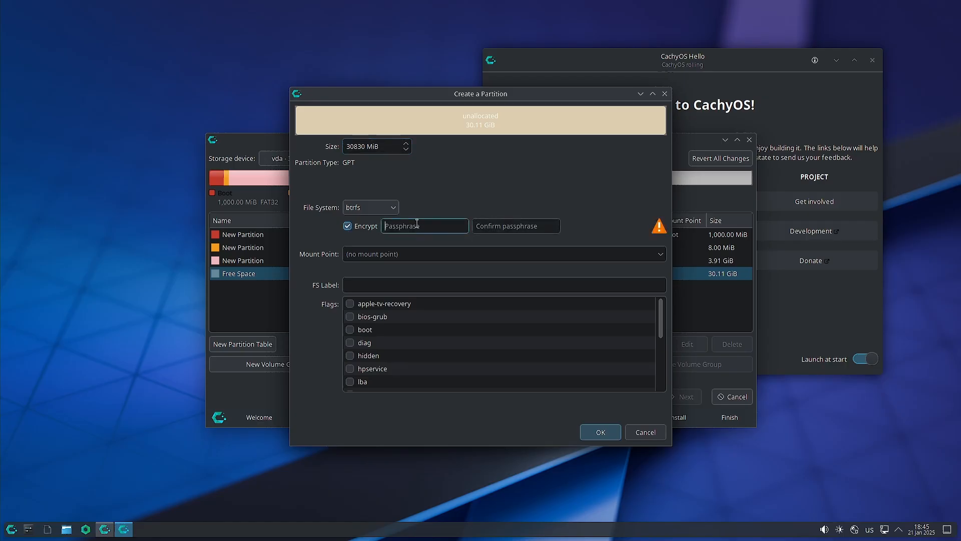
type("123")
left_click(488, 225)
type("123")
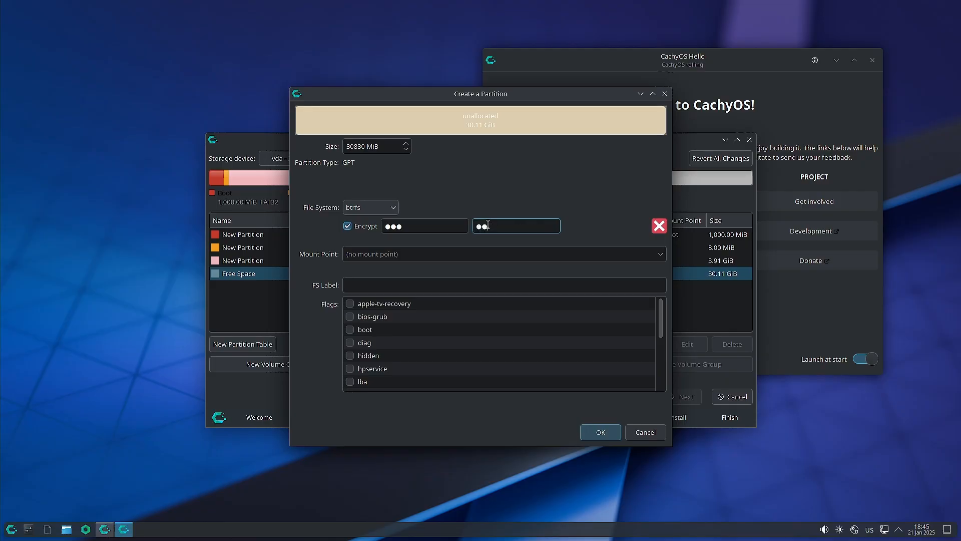
scroll(451, 307, "down", 2)
scroll(451, 307, "down", 1)
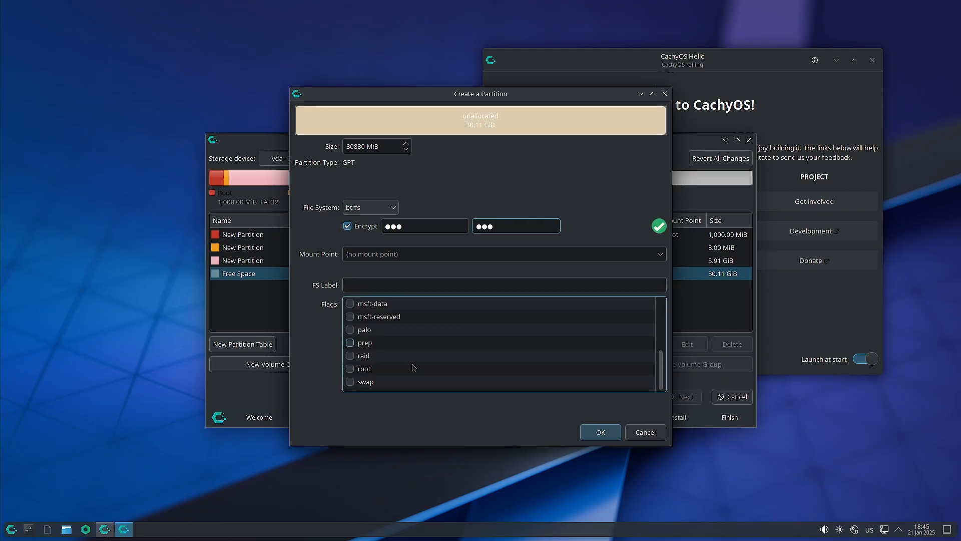
left_click(350, 369)
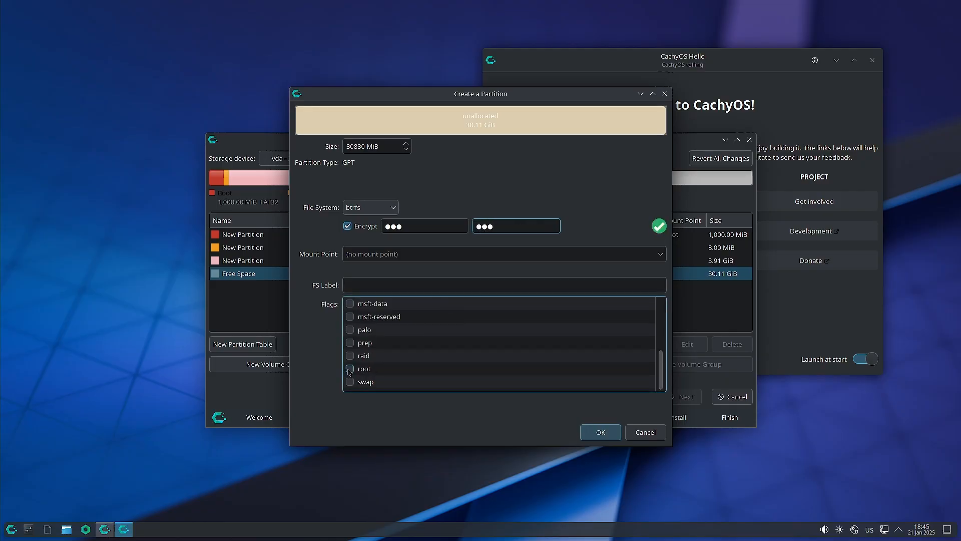
left_click(660, 254)
left_click(559, 274)
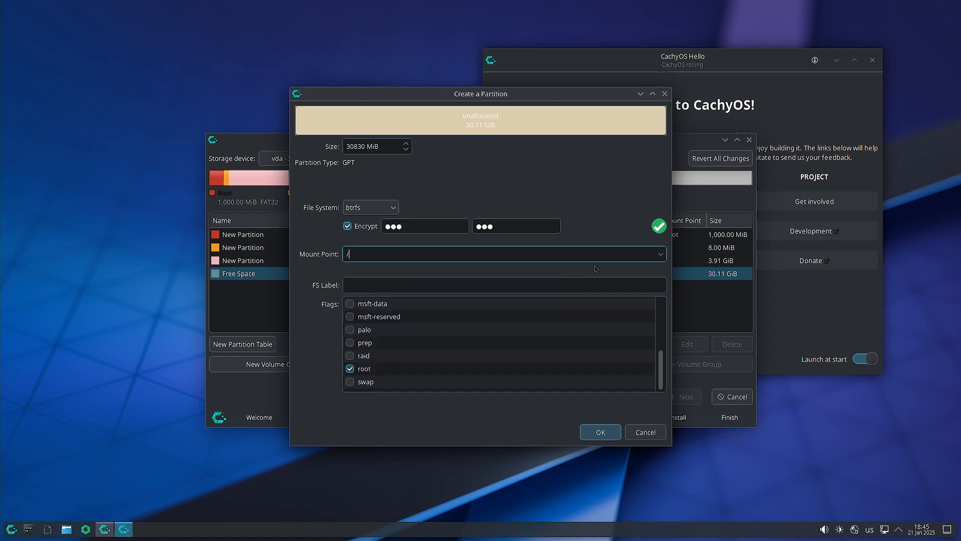
left_click(600, 432)
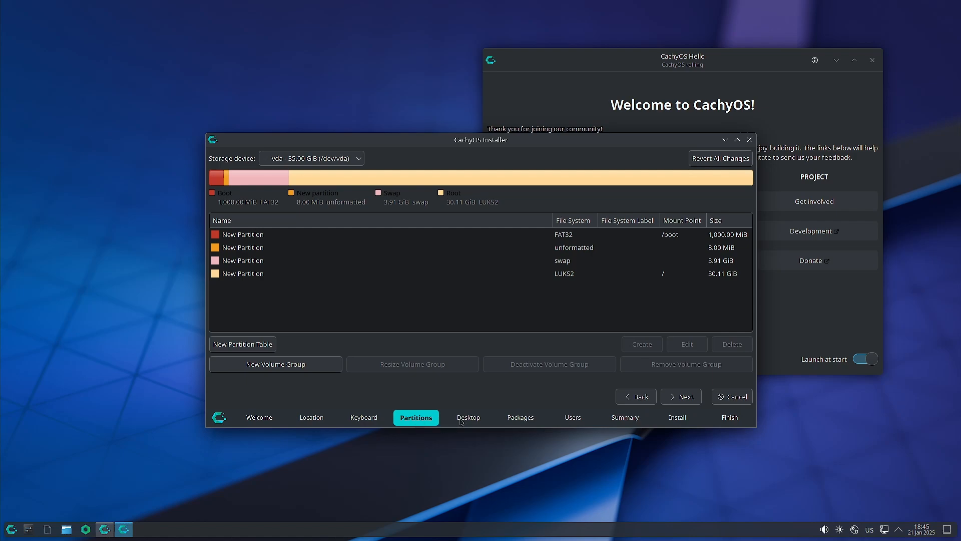
Proceed to the Desktop step, acknowledging the EFI-size and unencrypted-boot warnings.
left_click(679, 397)
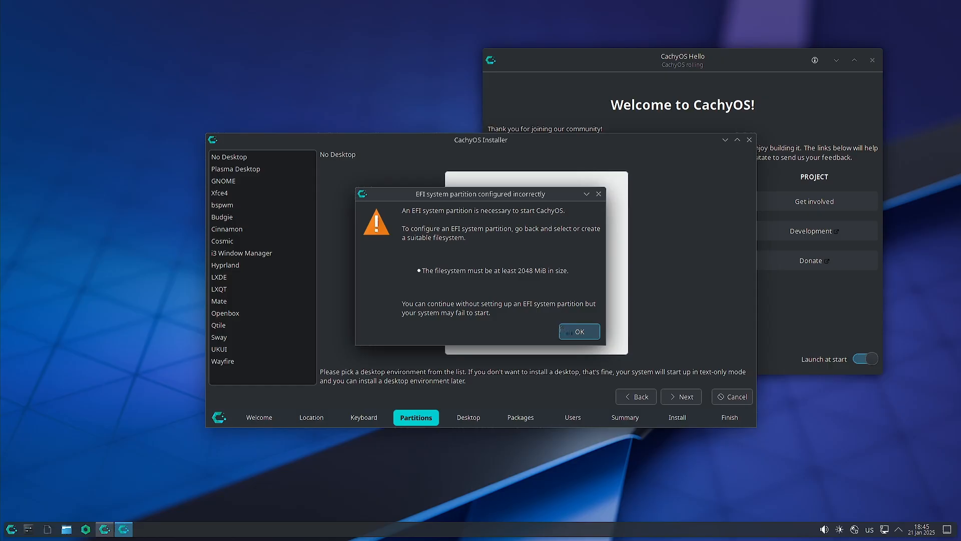
left_click(576, 331)
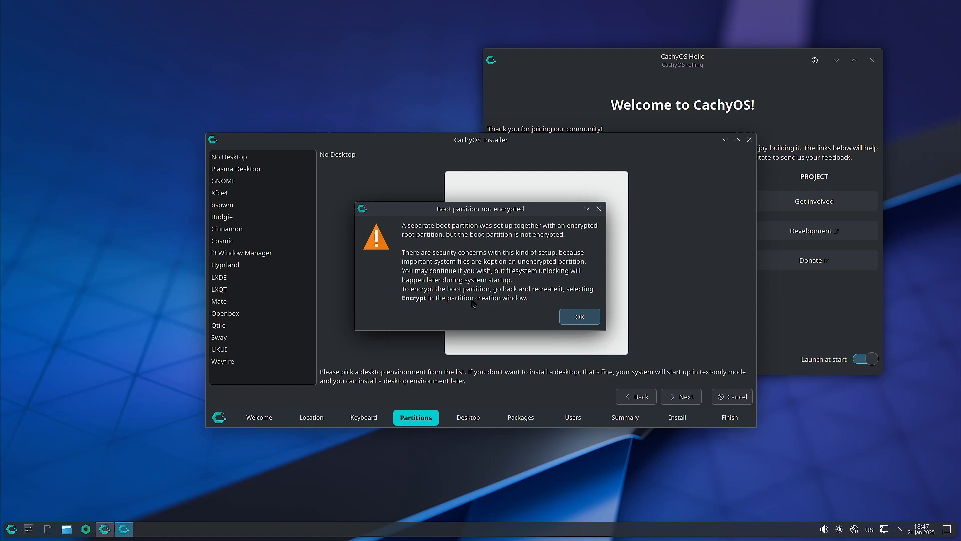
left_click(580, 316)
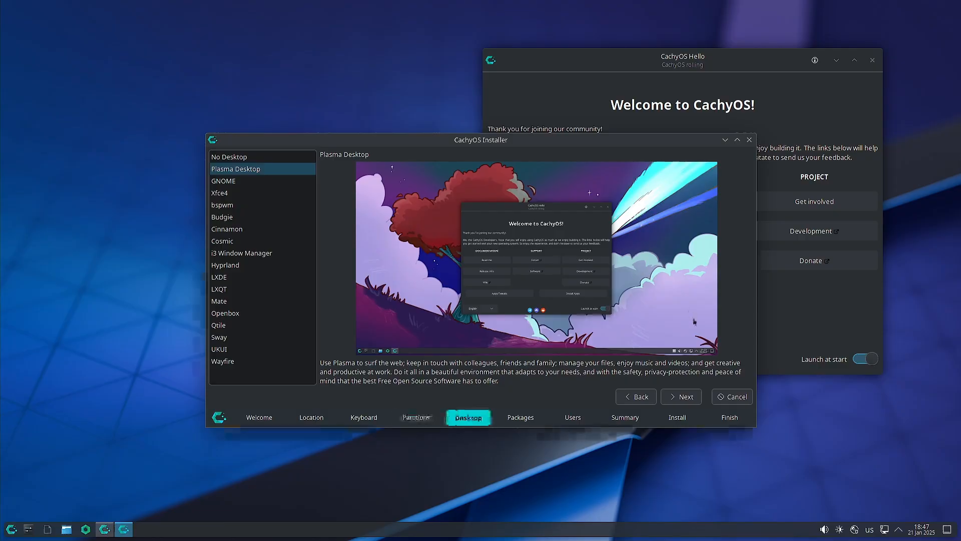
Return to Partitions and inspect the 1,000 MiB /boot partition's settings without changing them.
left_click(642, 397)
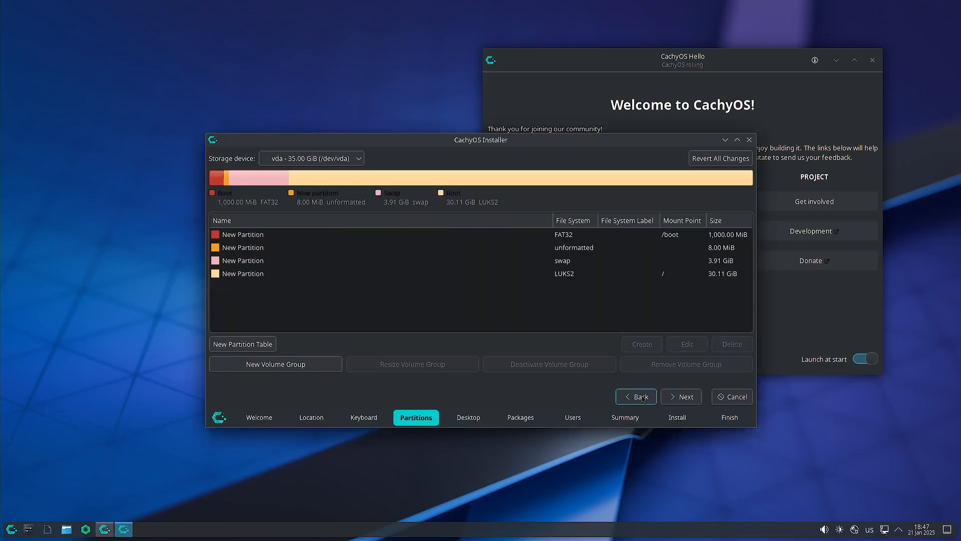
left_click(262, 236)
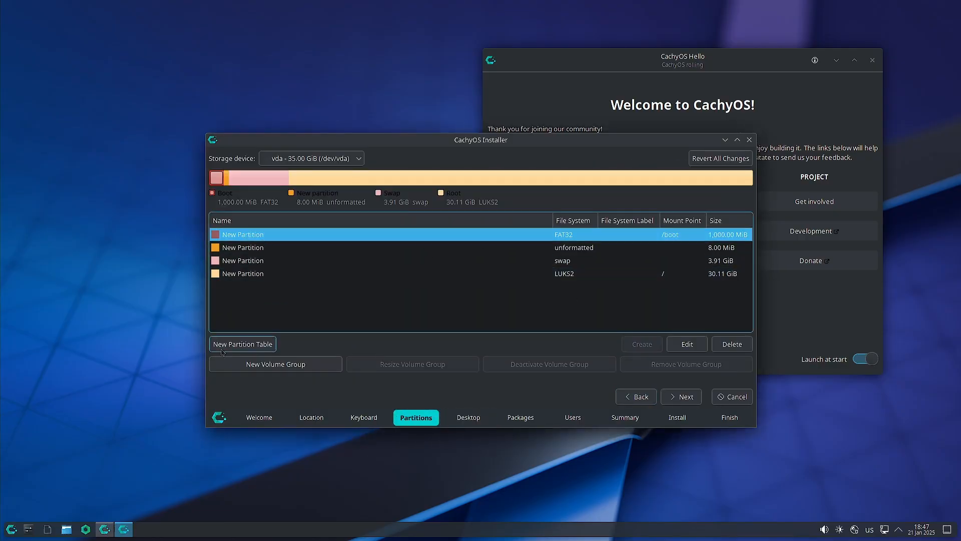
left_click(686, 344)
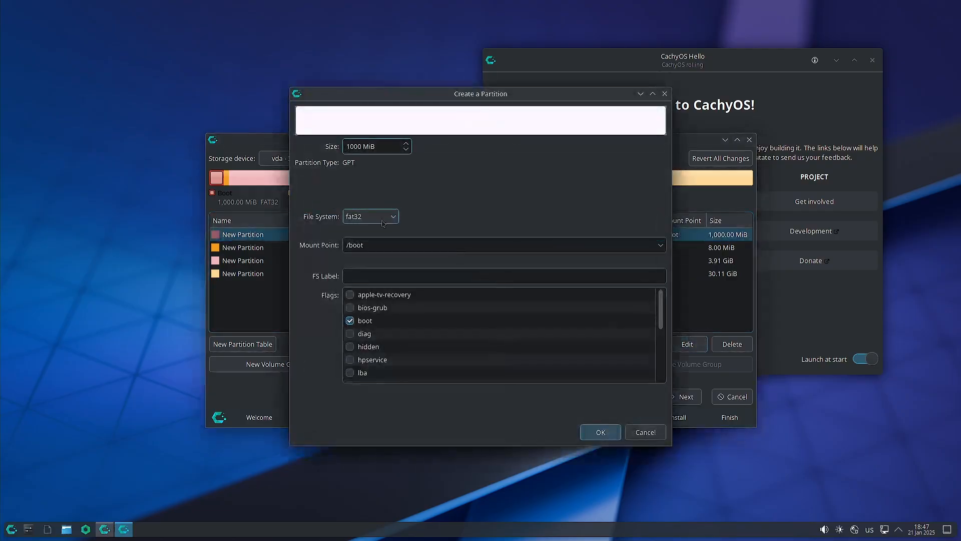
left_click(385, 219)
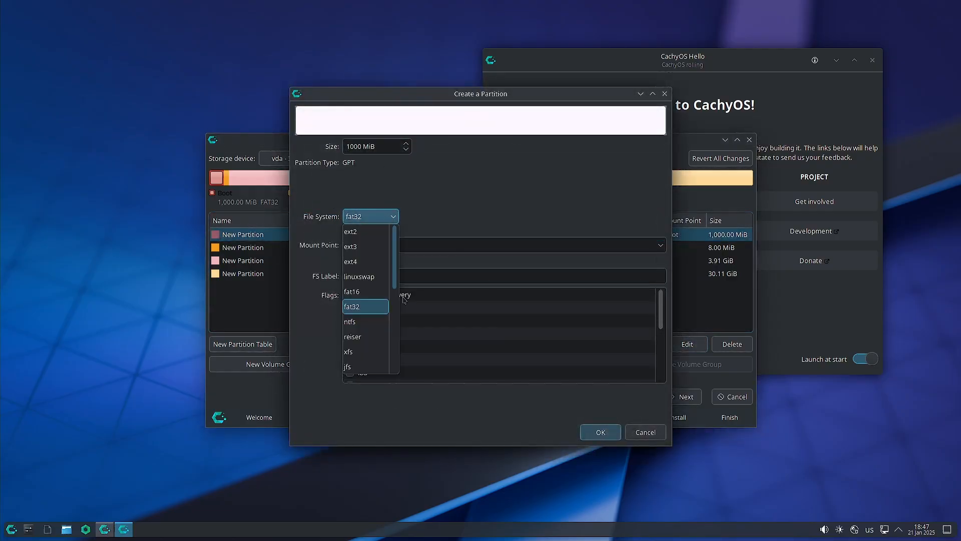
left_click(517, 187)
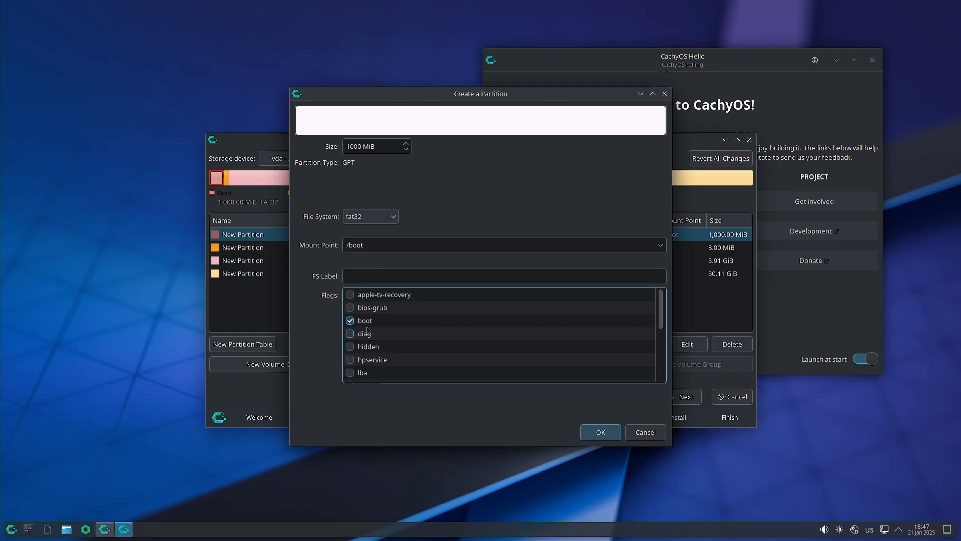
left_click(631, 433)
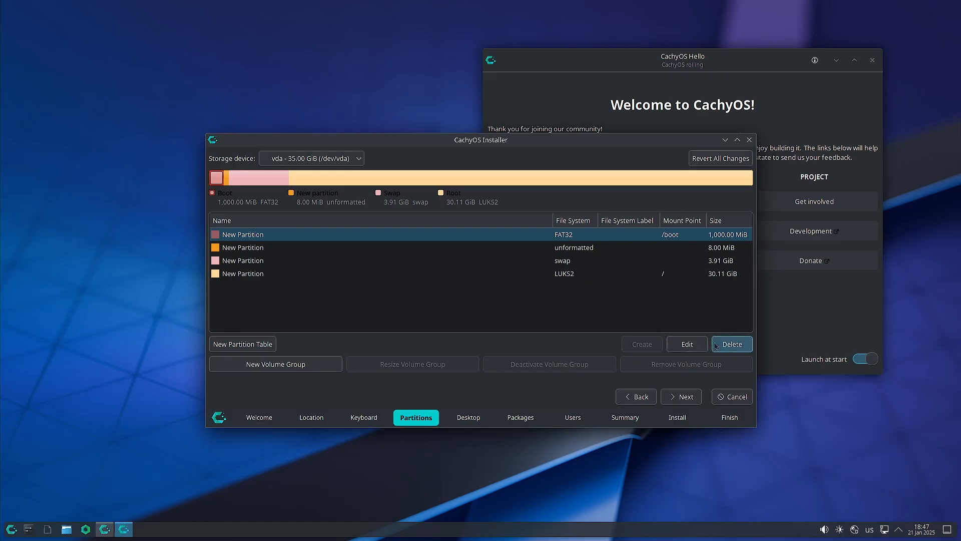
Delete the /boot partition and start a new encrypted FAT32 partition in the freed 1,000 MiB.
left_click(715, 345)
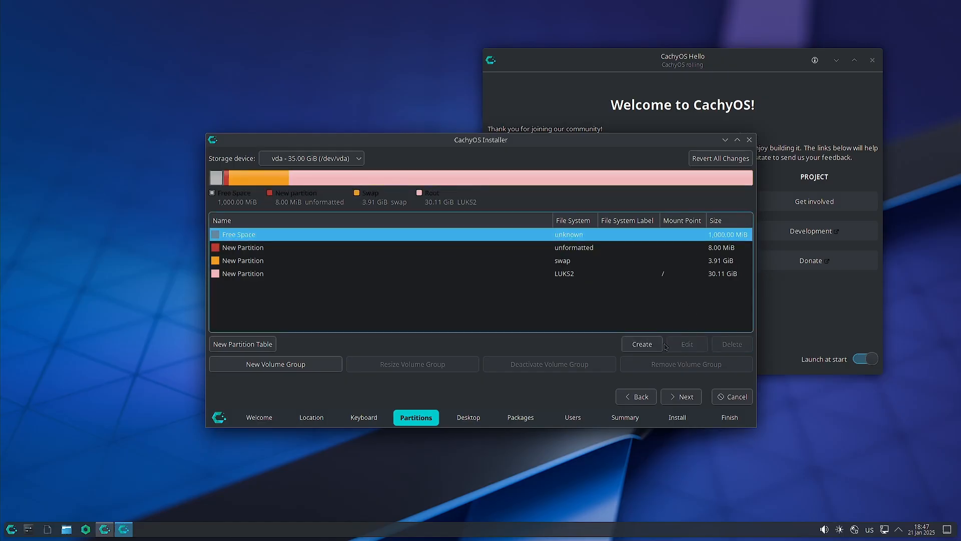
left_click(651, 345)
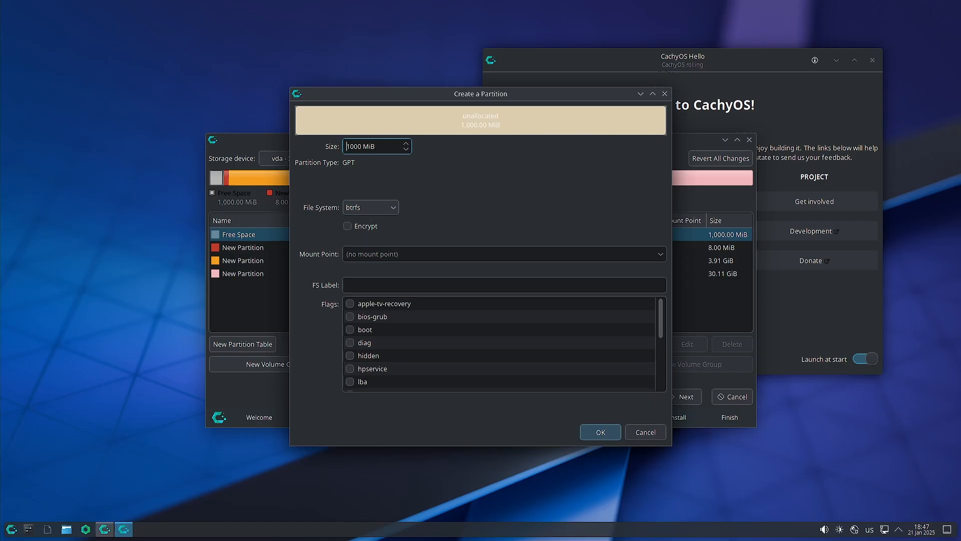
left_click(347, 226)
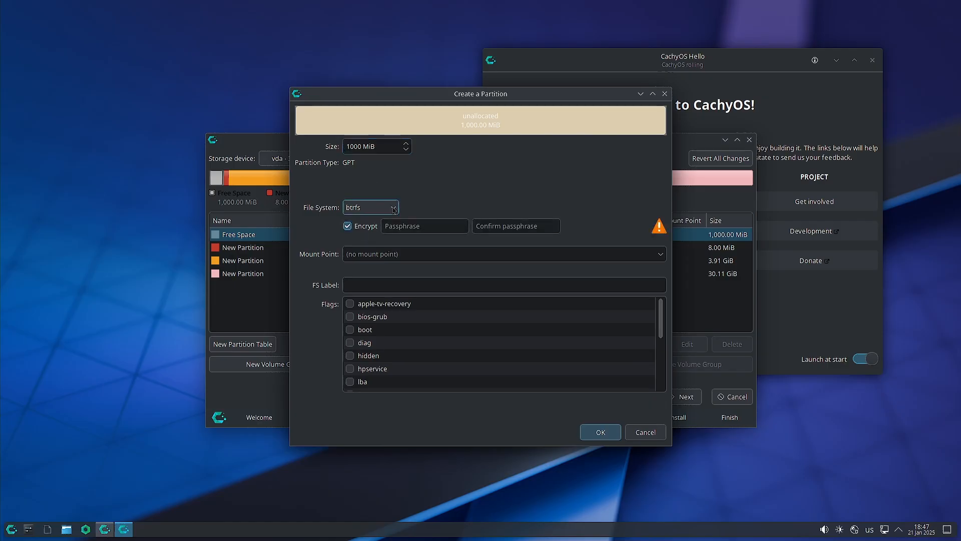
left_click(393, 209)
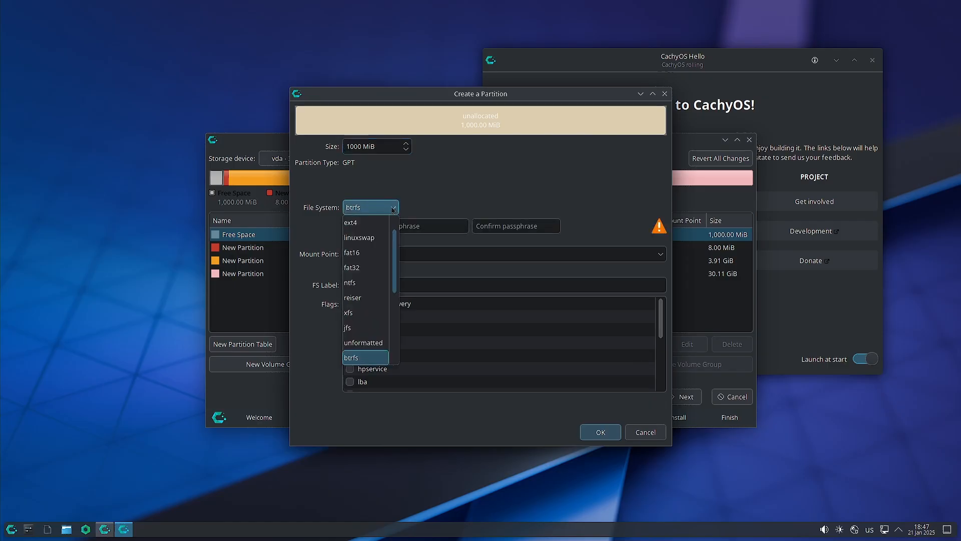
left_click(374, 268)
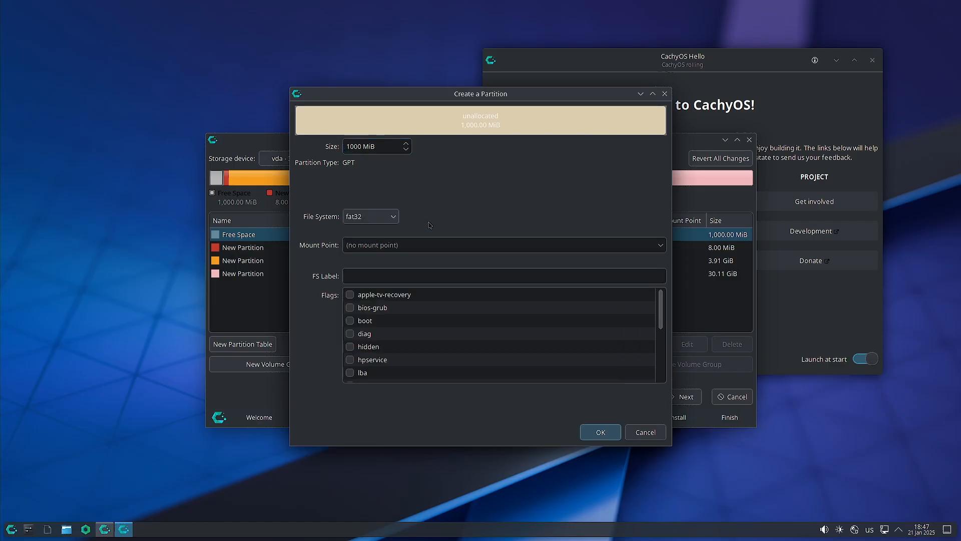
Switch it to encrypted ext4, enter and confirm the passphrase, and set the boot flag.
left_click(395, 218)
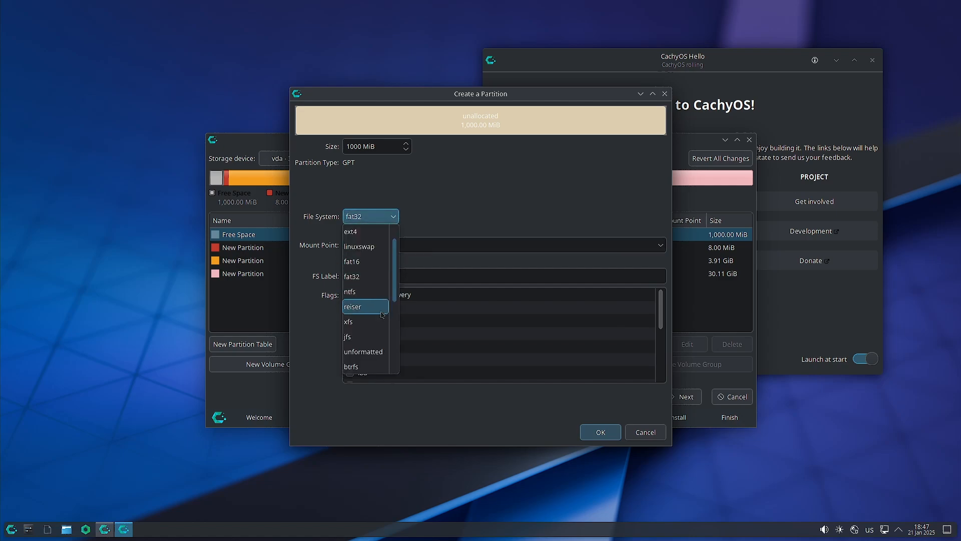
scroll(375, 322, "down", 1)
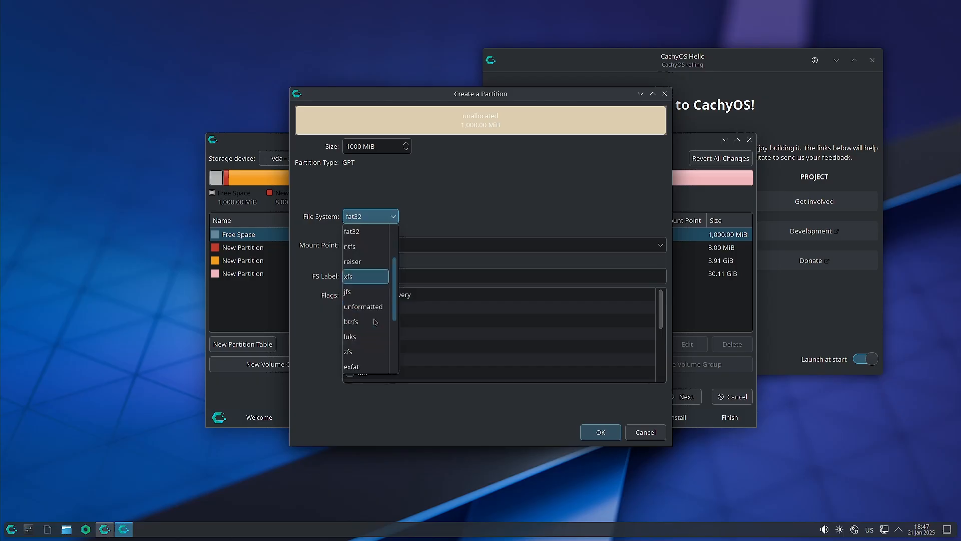
scroll(375, 321, "down", 3)
scroll(376, 322, "up", 5)
left_click(377, 262)
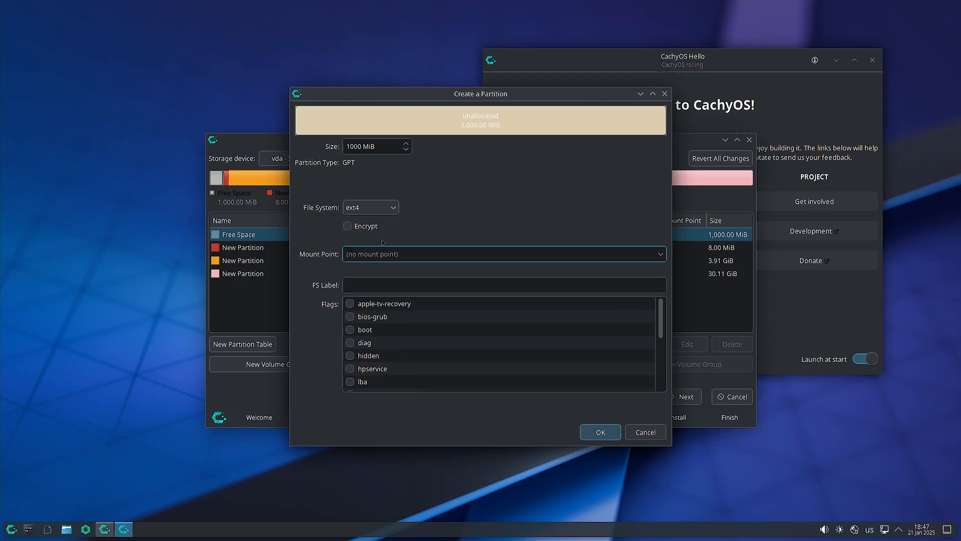
left_click(348, 227)
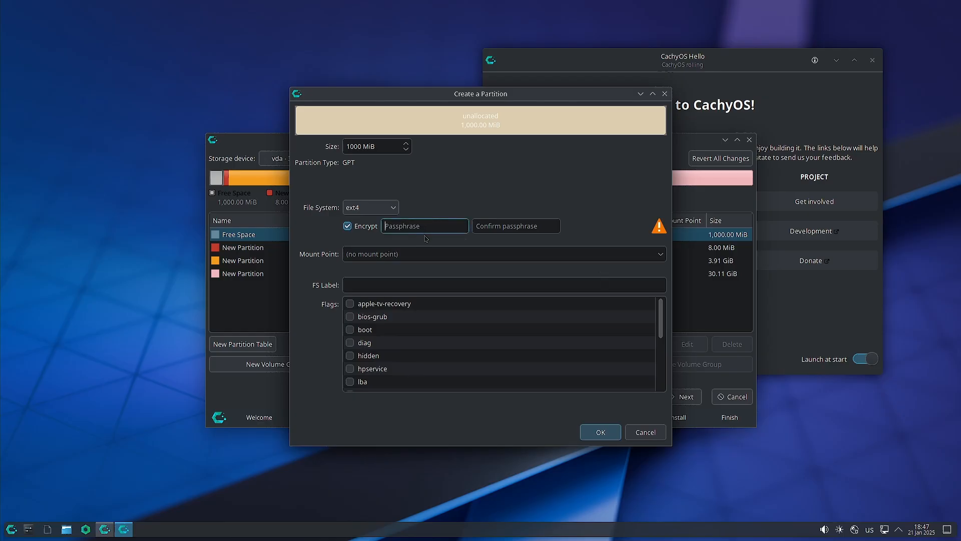
type("abc")
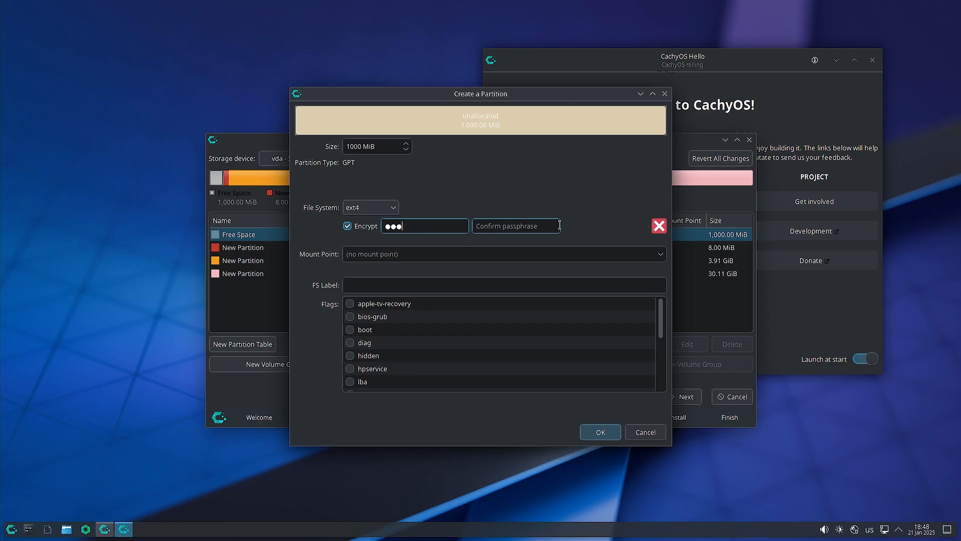
left_click(559, 225)
type("abc")
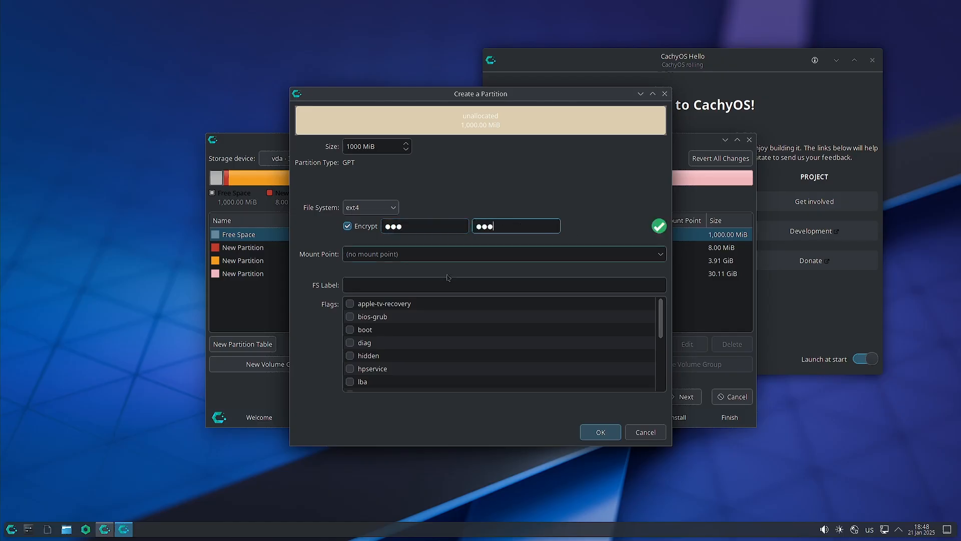
left_click(350, 330)
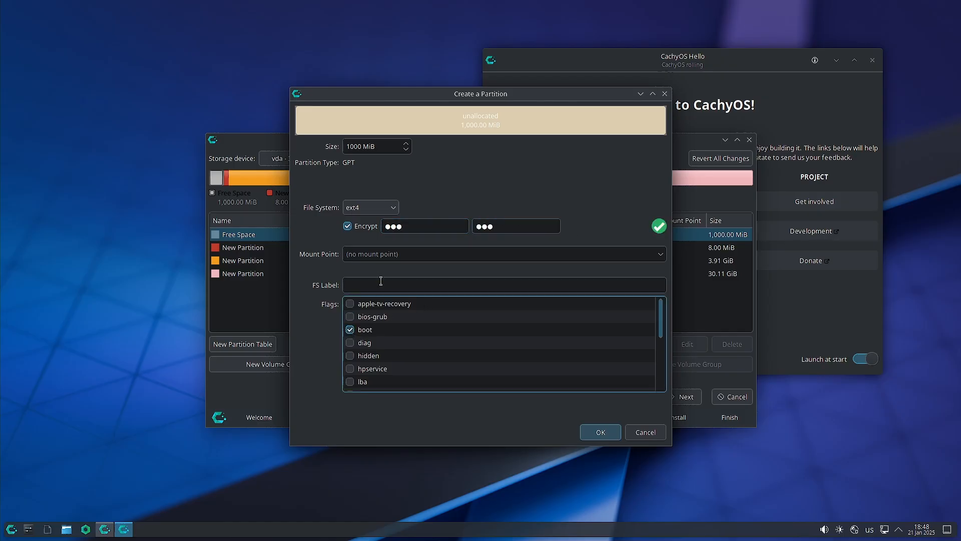
left_click(660, 256)
Create the encrypted 1,000 MiB ext4 partition with mount point /boot.
left_click(572, 285)
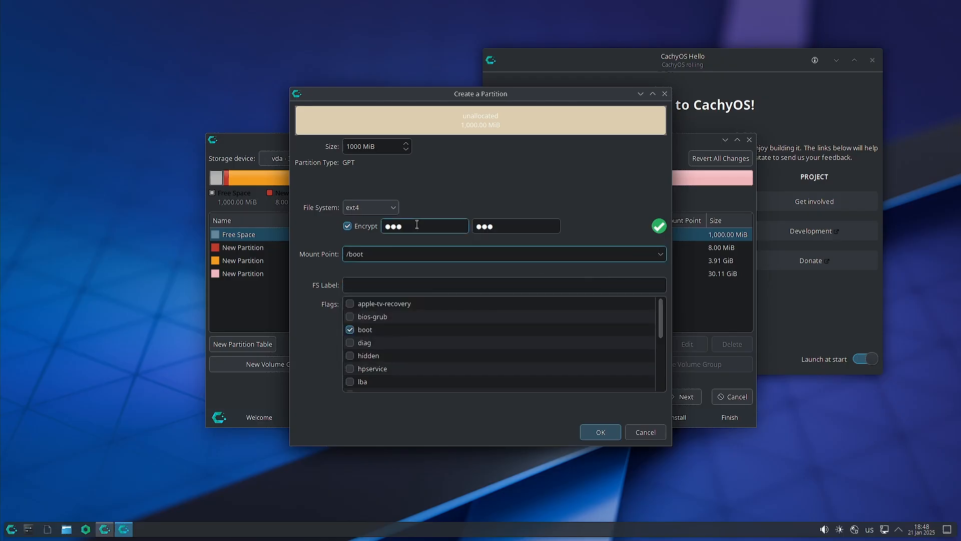
left_click(393, 210)
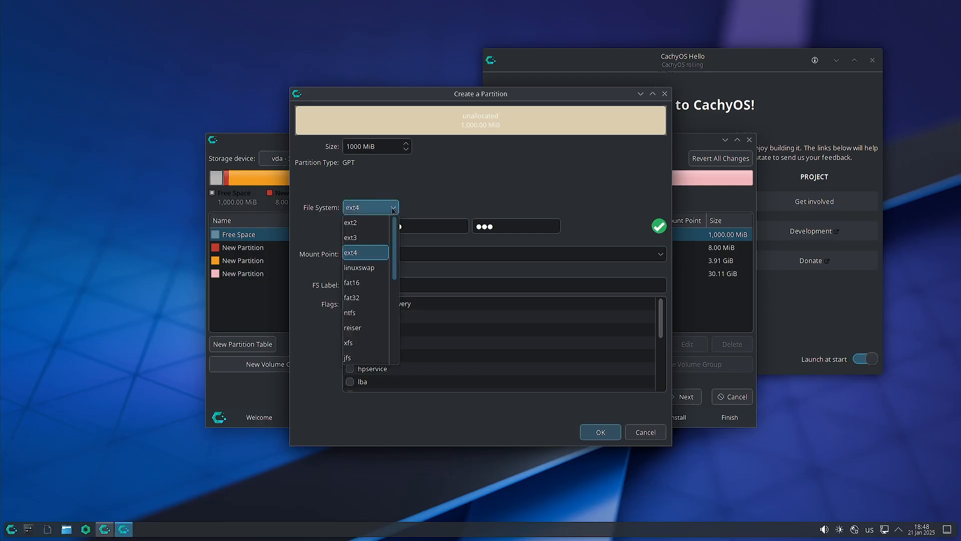
left_click(461, 188)
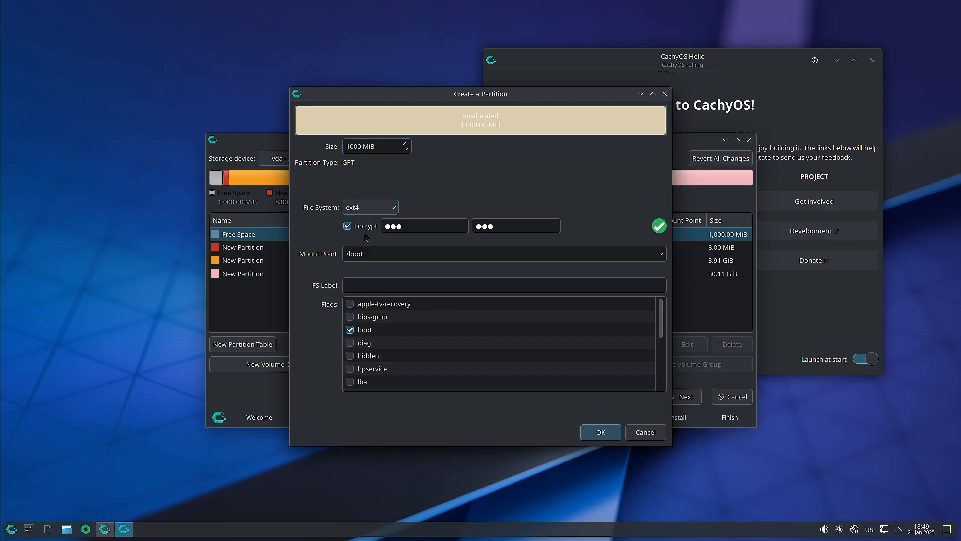
left_click(389, 227)
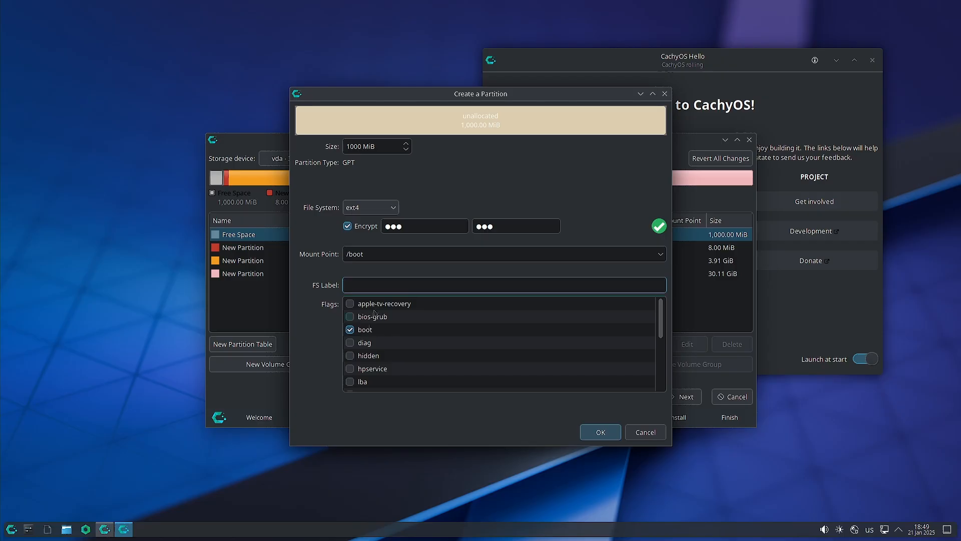
left_click(601, 432)
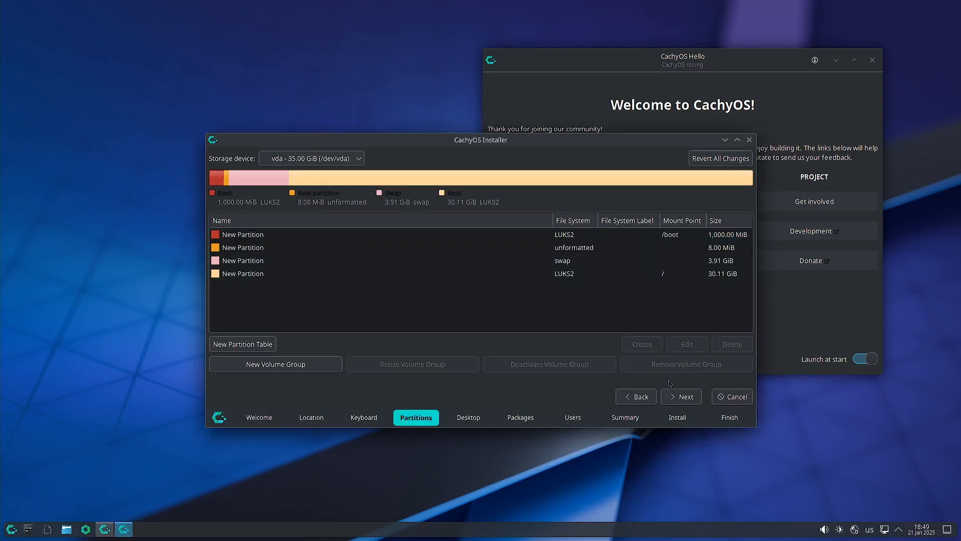
left_click(681, 397)
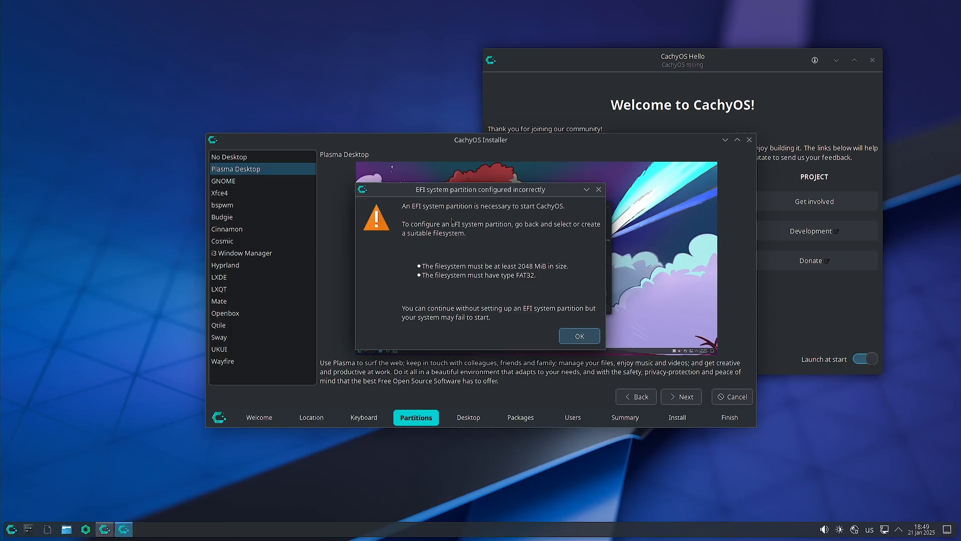
left_click(577, 338)
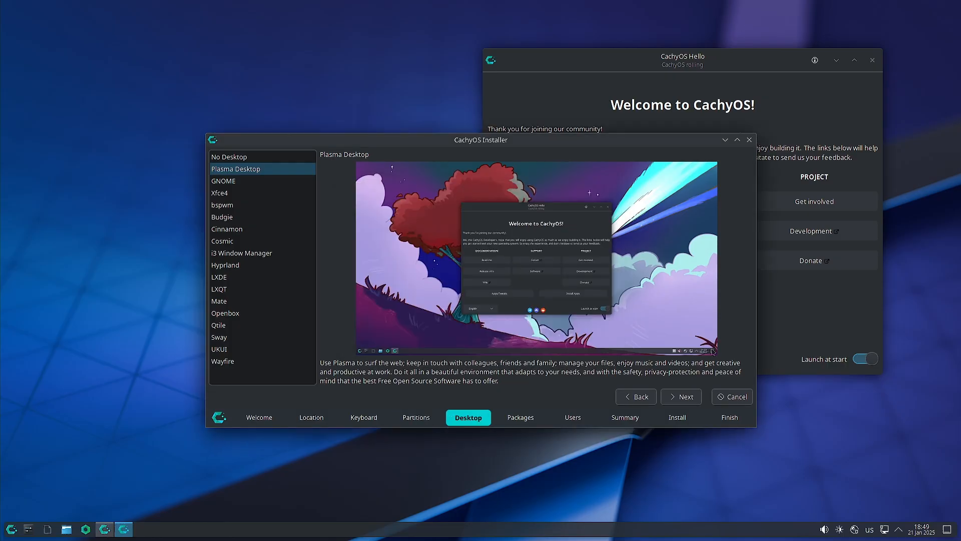
left_click(636, 398)
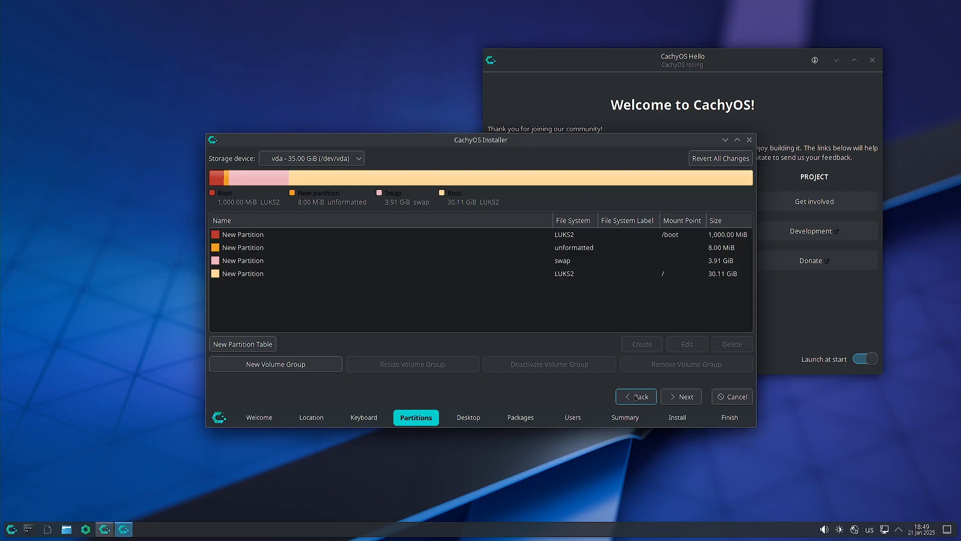
left_click(547, 236)
left_click(686, 344)
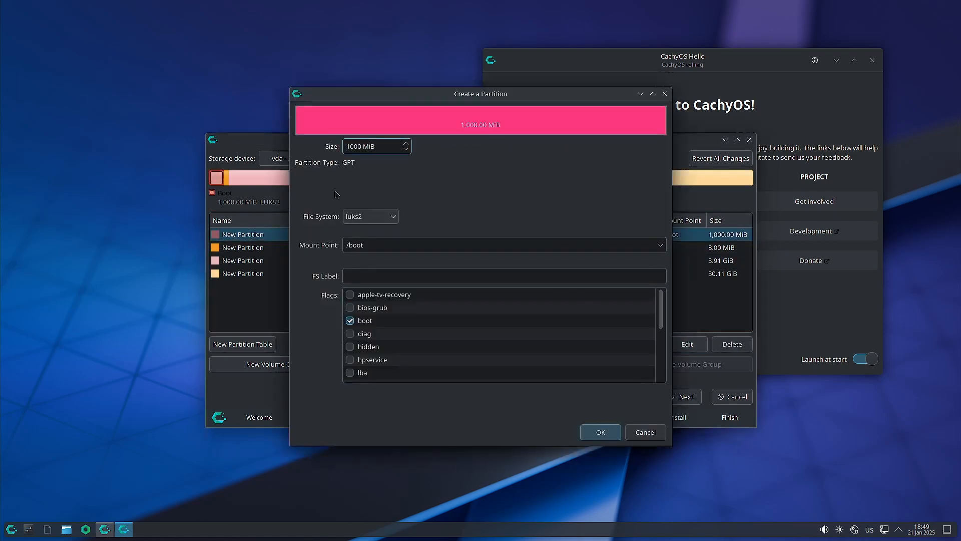
left_click(396, 216)
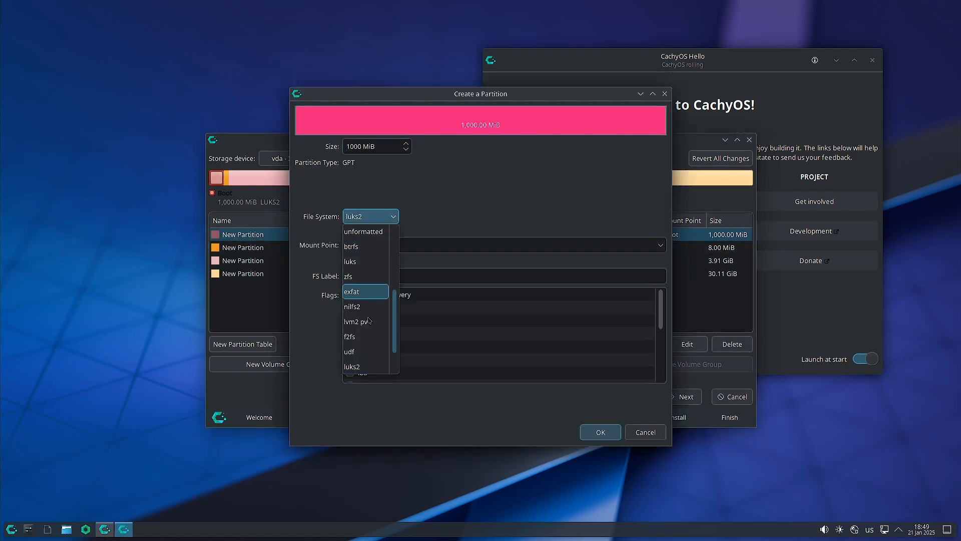
scroll(369, 313, "down", 1)
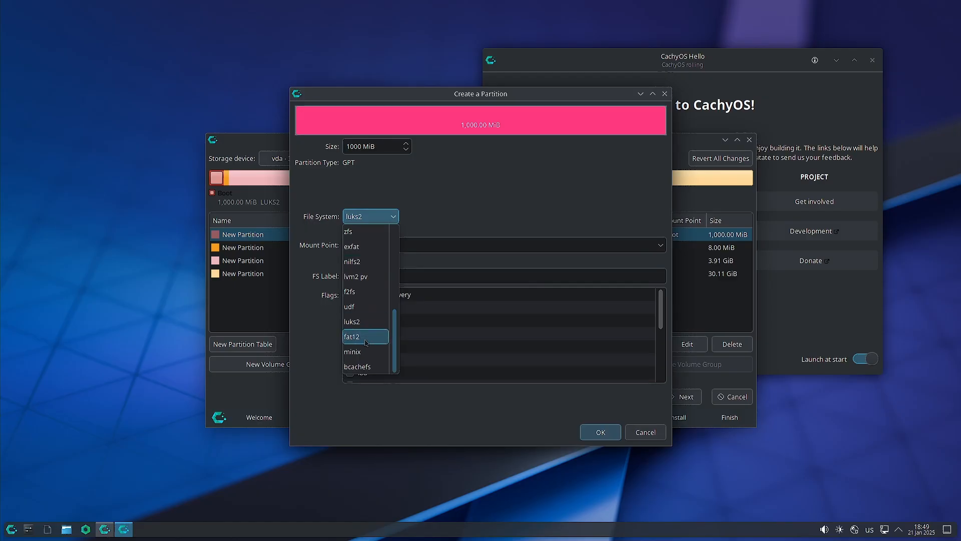
scroll(367, 343, "up", 2)
scroll(366, 342, "up", 2)
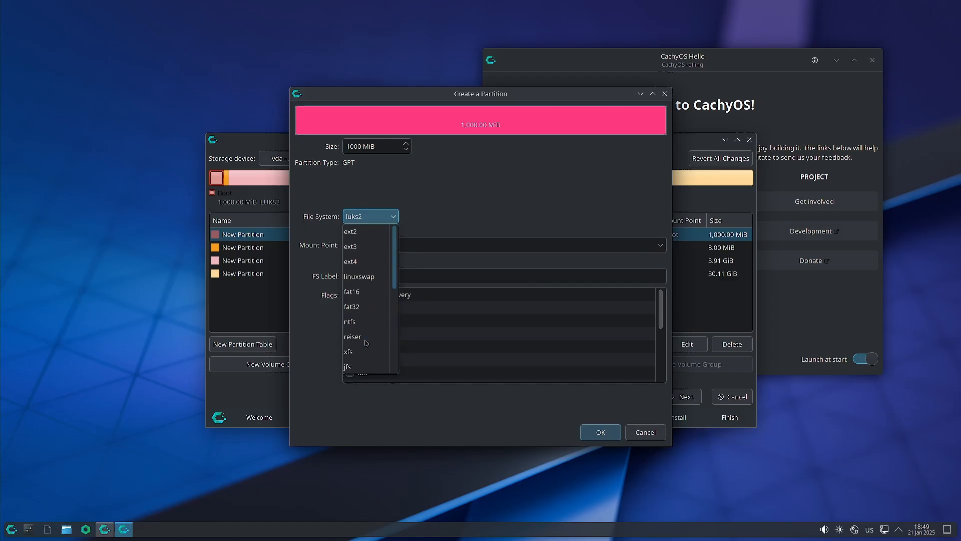
left_click(366, 307)
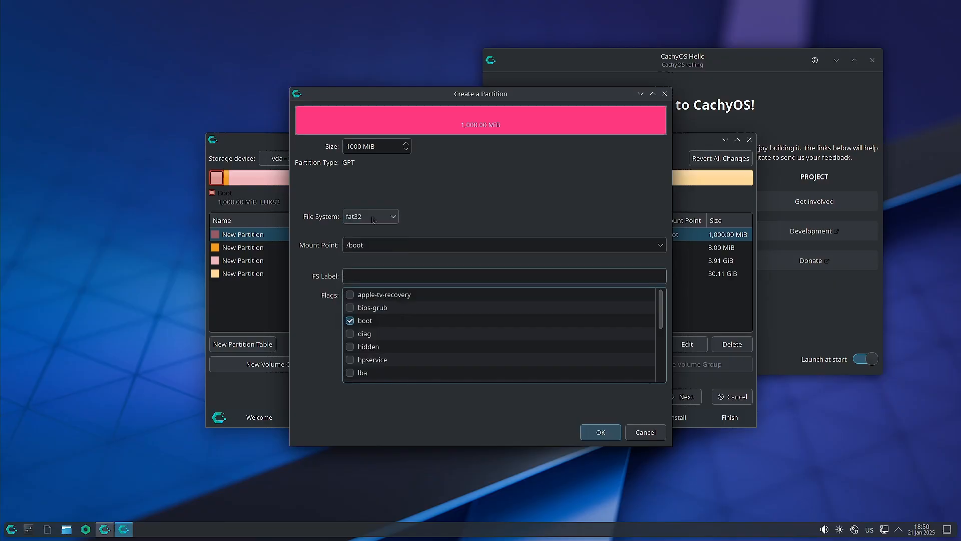
left_click(395, 216)
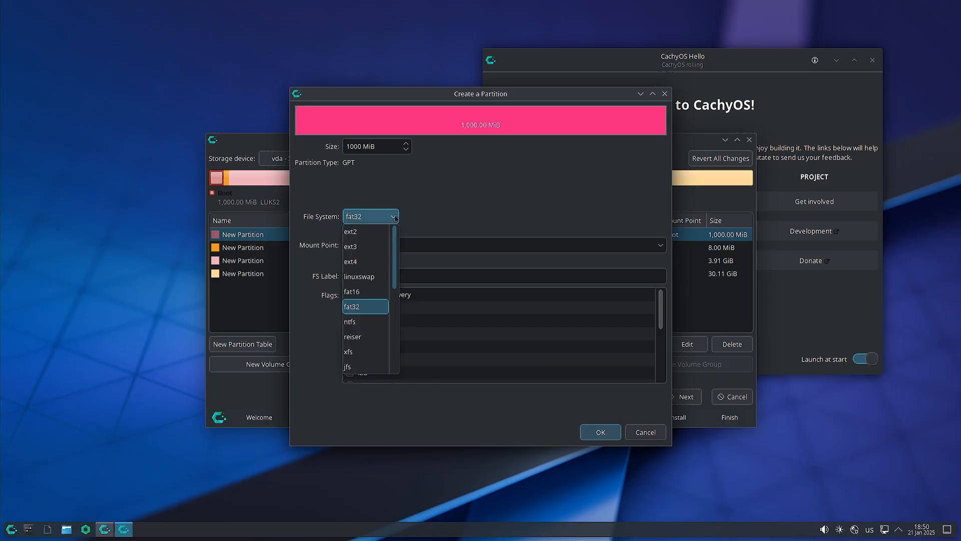
left_click(395, 216)
left_click(639, 431)
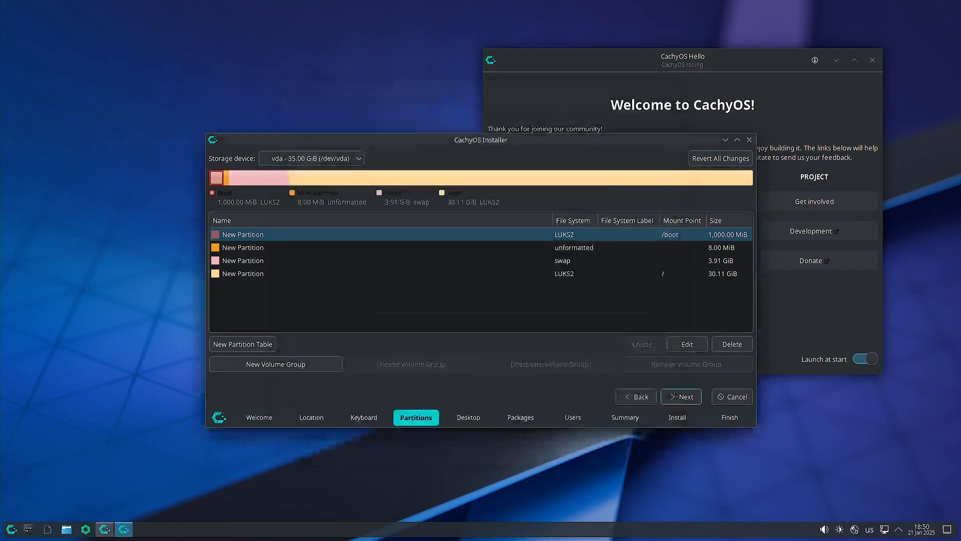
Delete the encrypted /boot and recreate the 1,000 MiB space as FAT32 at /boot with the boot flag.
left_click(726, 345)
left_click(551, 234)
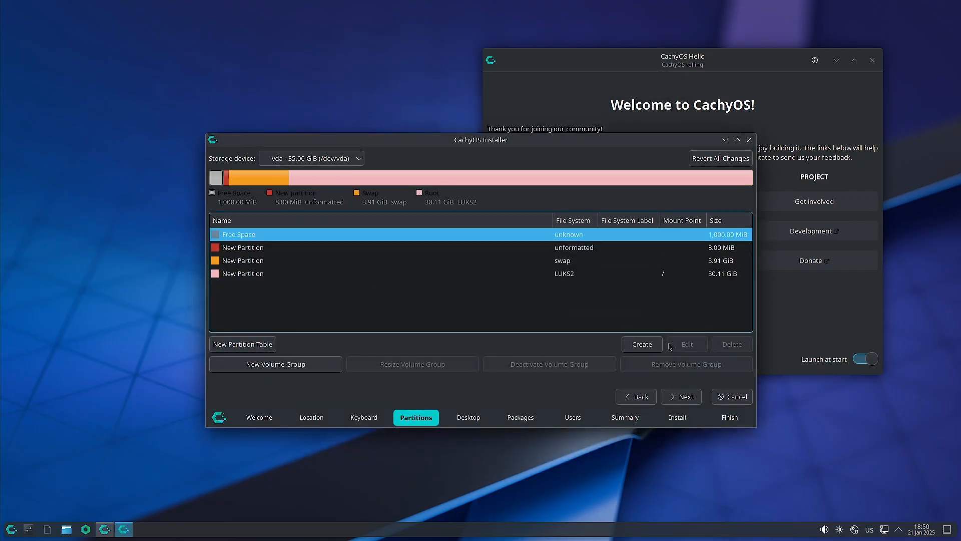
left_click(642, 344)
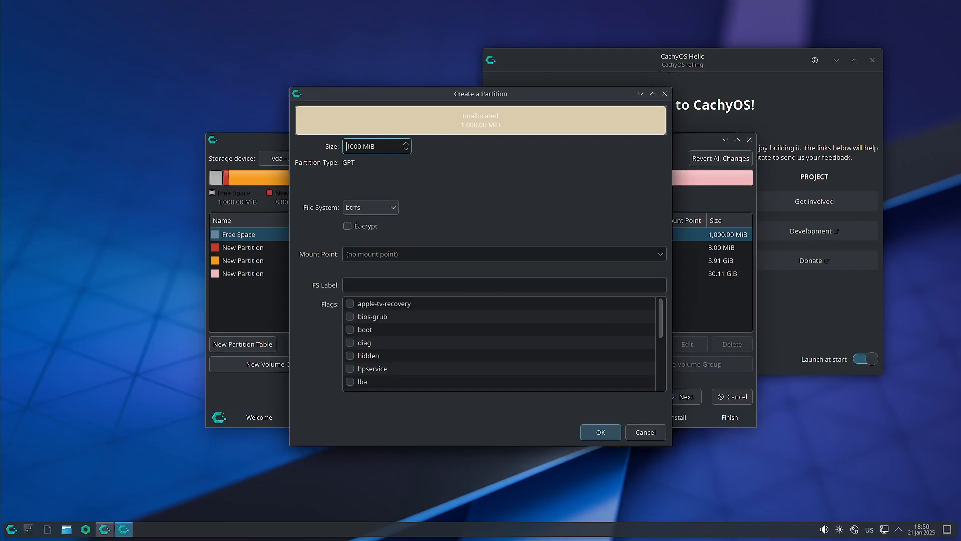
left_click(381, 207)
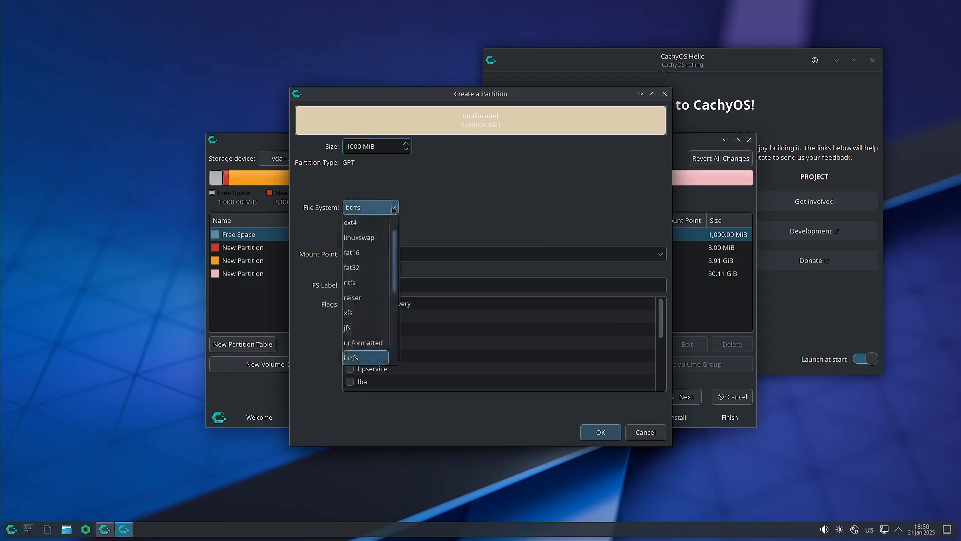
left_click(377, 274)
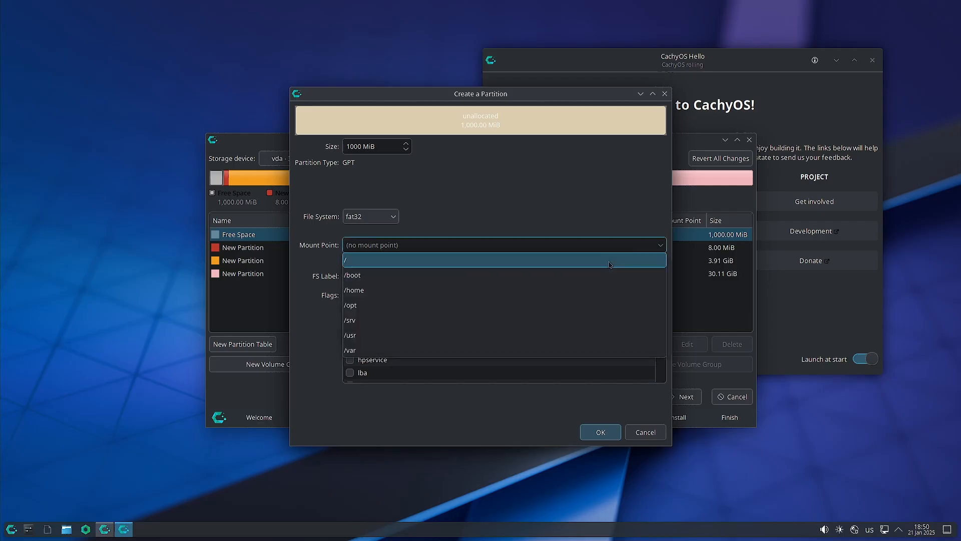
left_click(606, 275)
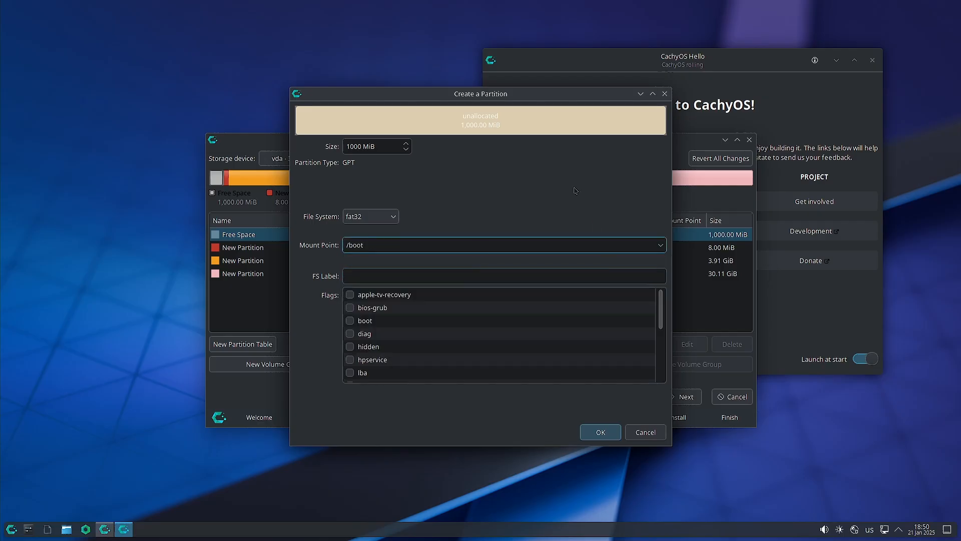
left_click(350, 320)
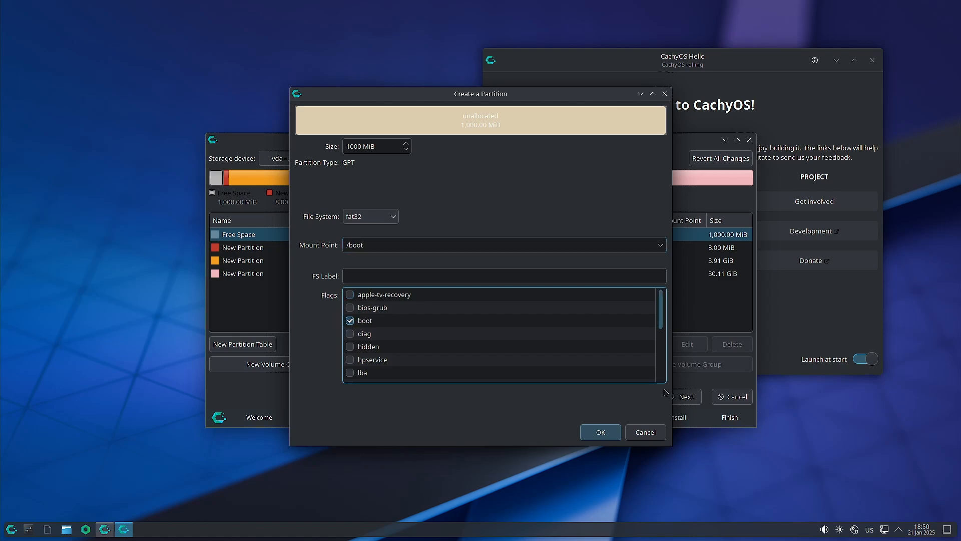
left_click(600, 432)
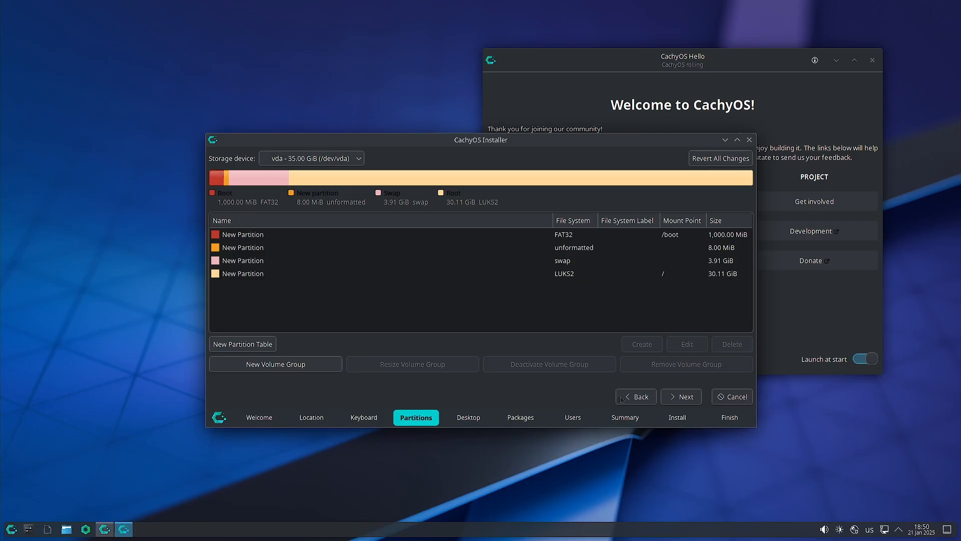
left_click(673, 397)
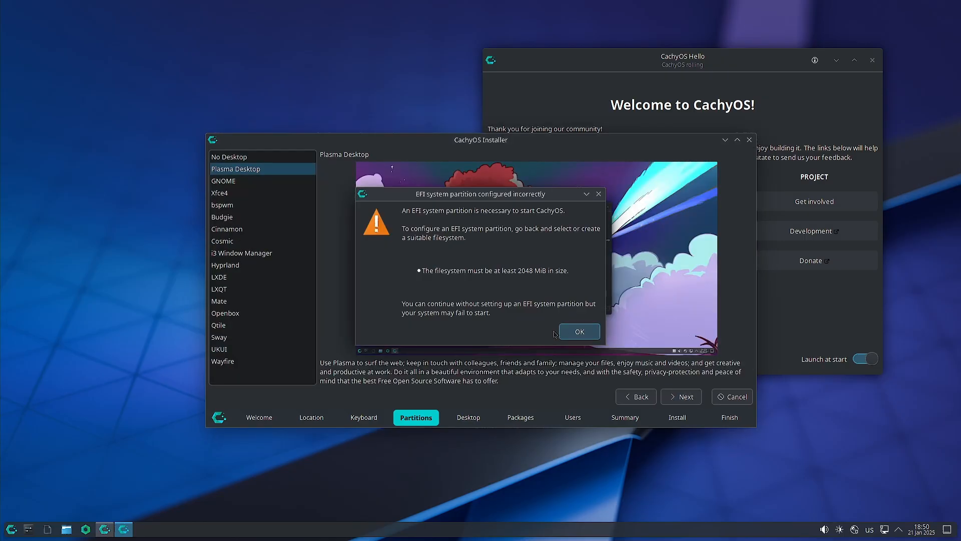
left_click(582, 332)
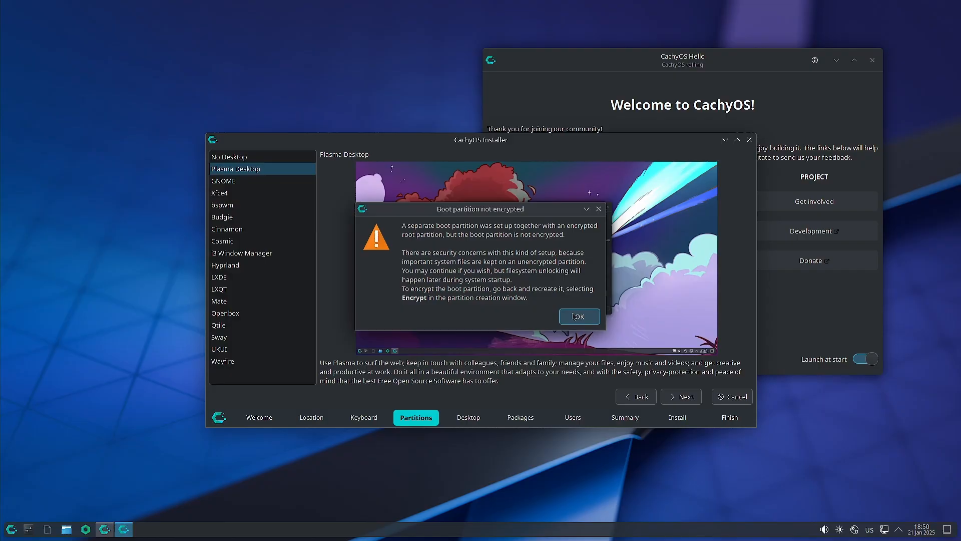
left_click(574, 316)
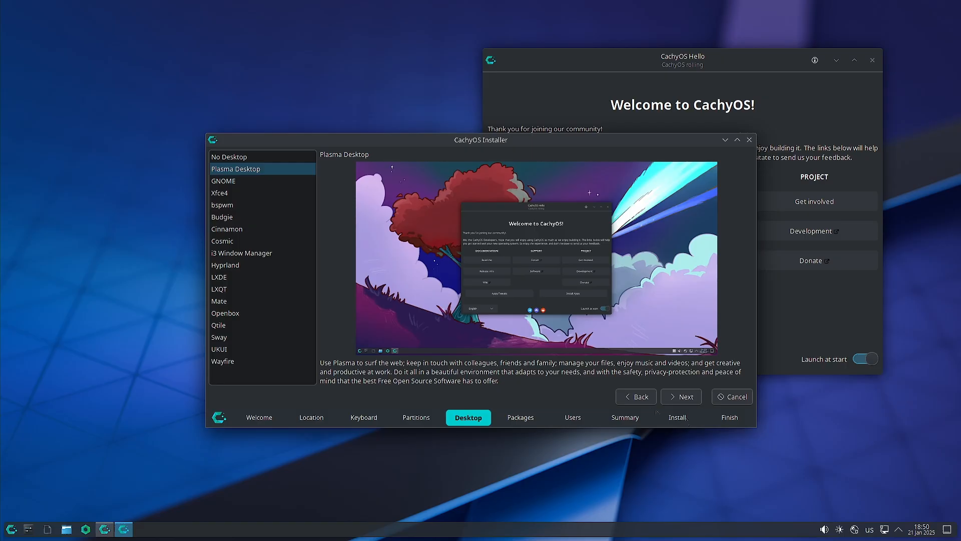
left_click(636, 396)
left_click(570, 234)
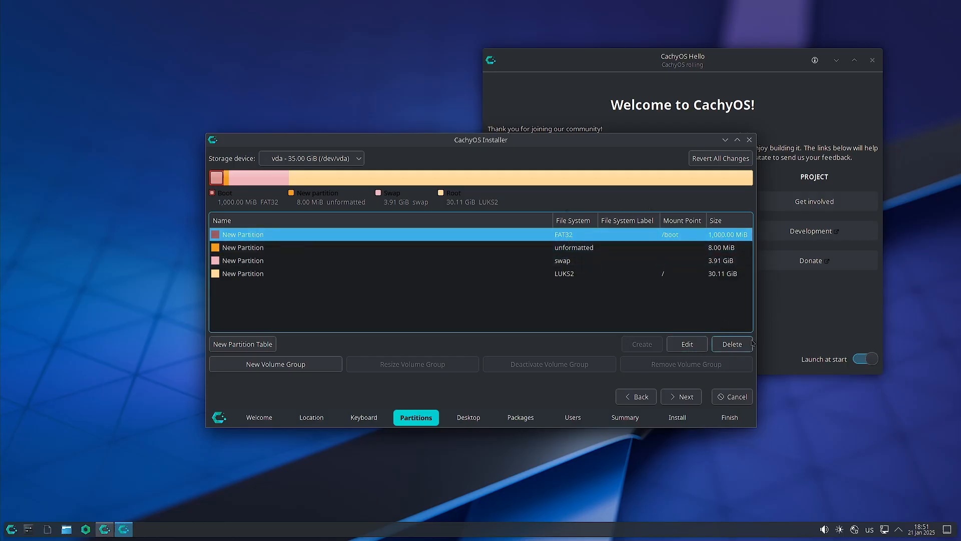
Delete the FAT32 /boot, 8.00 MiB unformatted, swap and LUKS2 partitions.
left_click(735, 346)
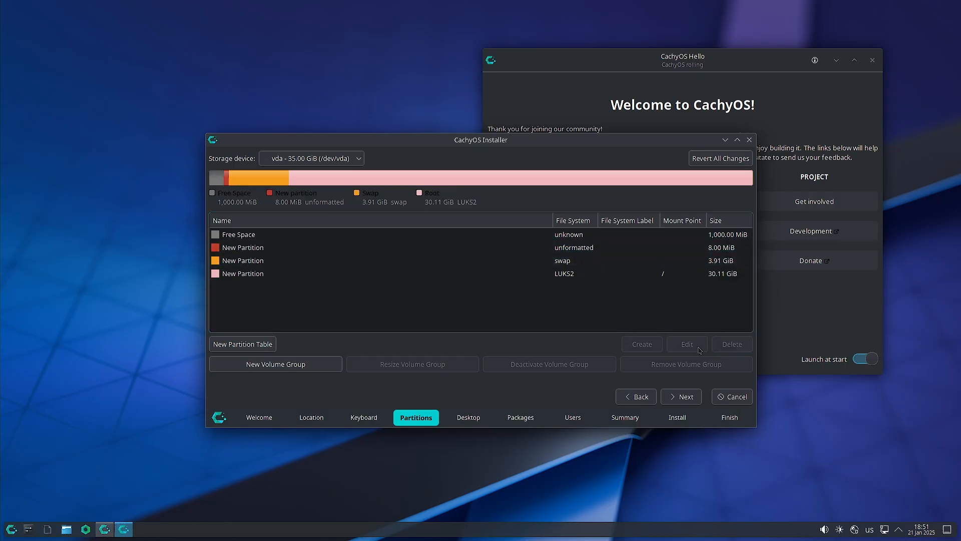
left_click(569, 251)
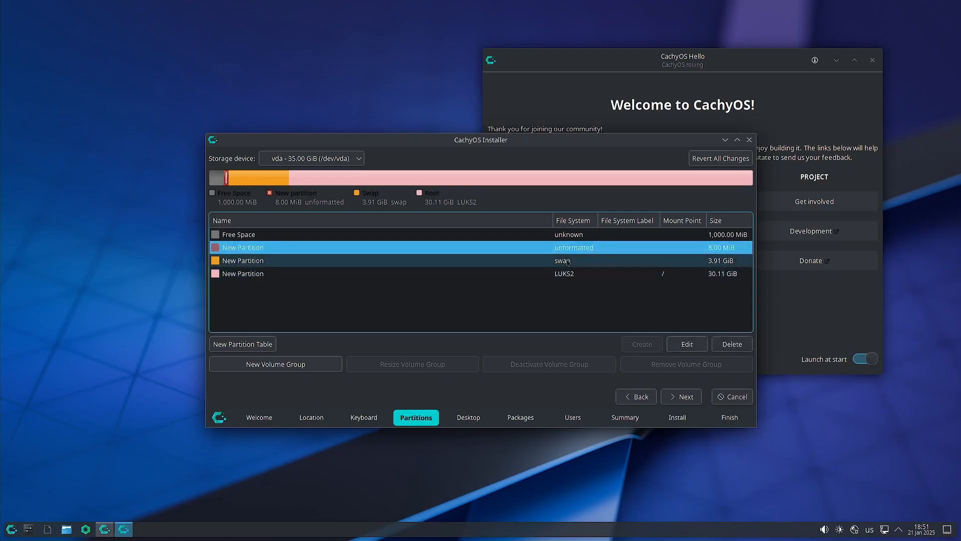
left_click(732, 344)
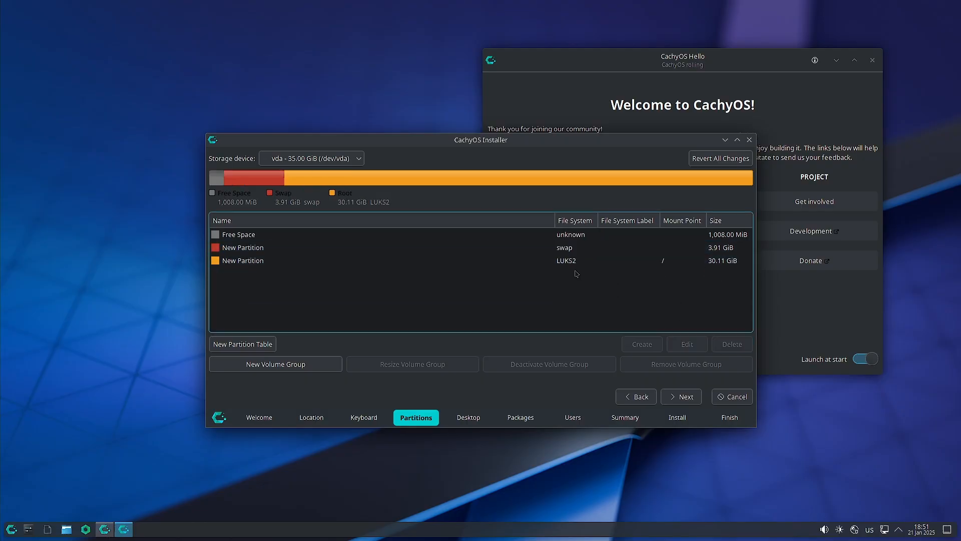
left_click(574, 252)
key("Delete")
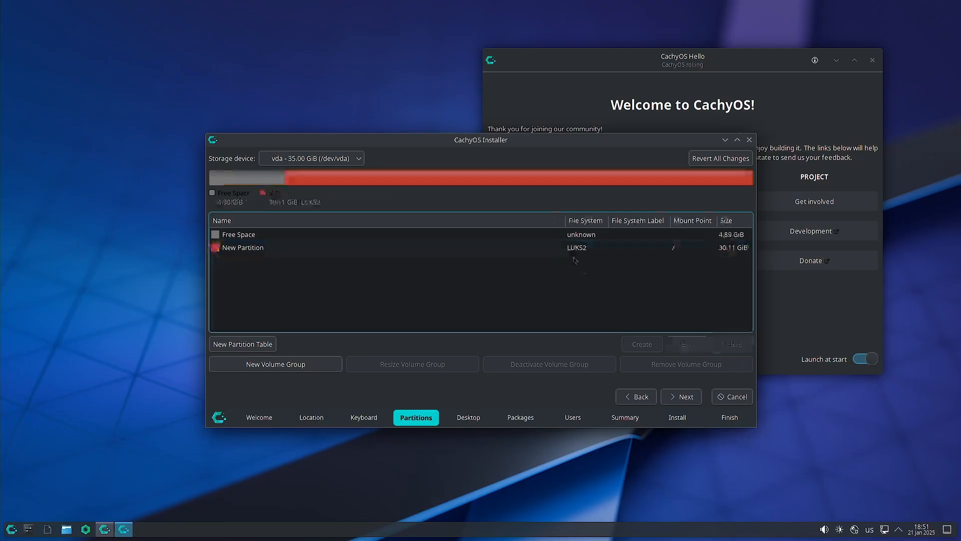
left_click(576, 251)
key("Delete")
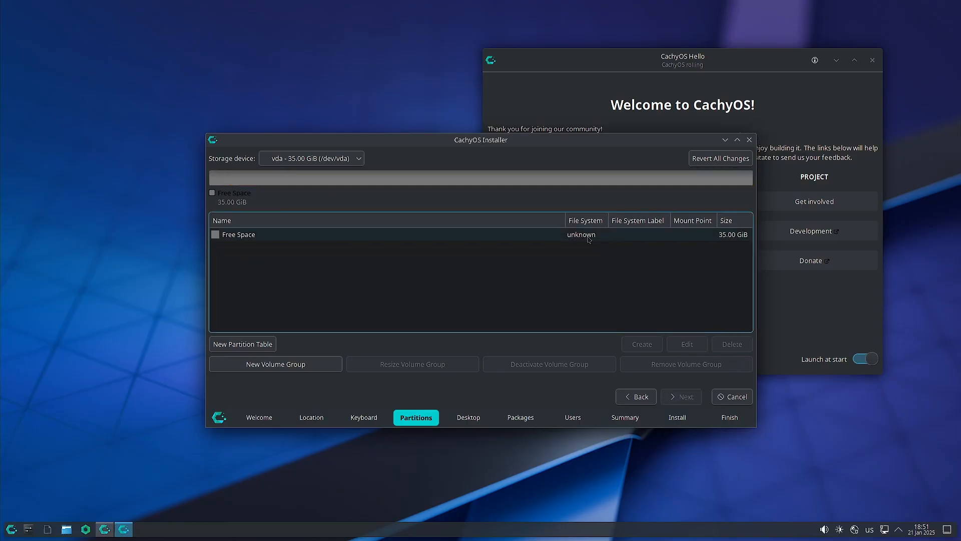
Give the empty 35 GiB disk a new GUID Partition Table (GPT).
left_click(588, 237)
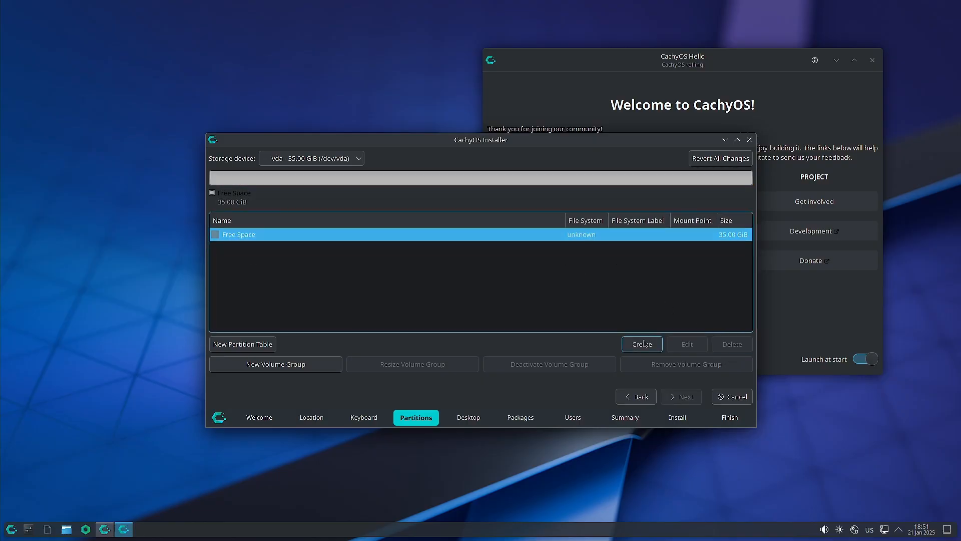
left_click(252, 344)
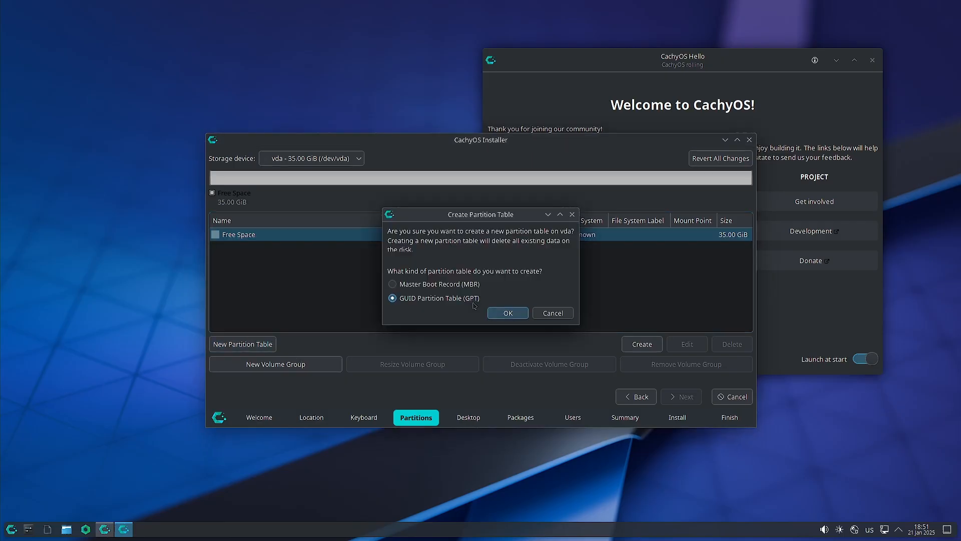
left_click(508, 313)
left_click(591, 239)
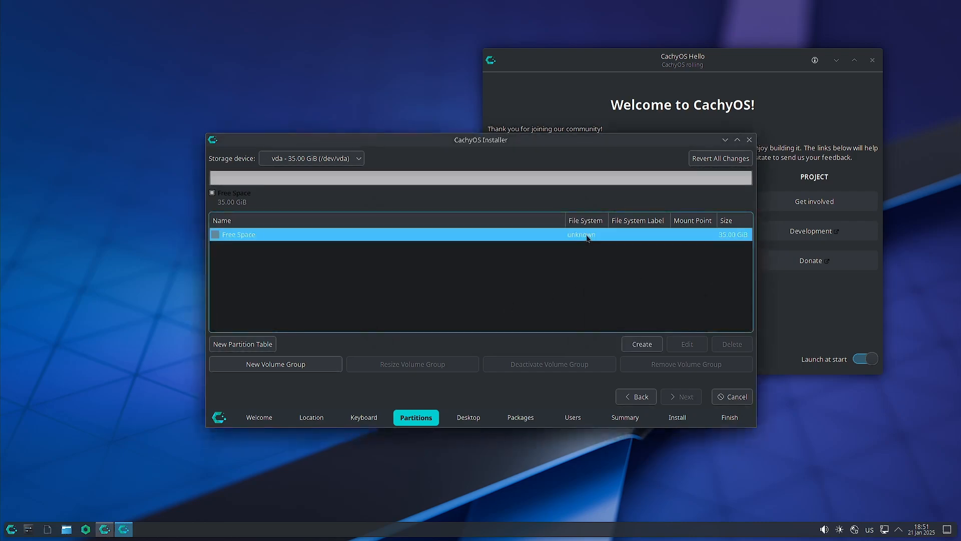
Set up a new 2000 MiB FAT32 partition mounted at /boot with the boot flag.
left_click(641, 344)
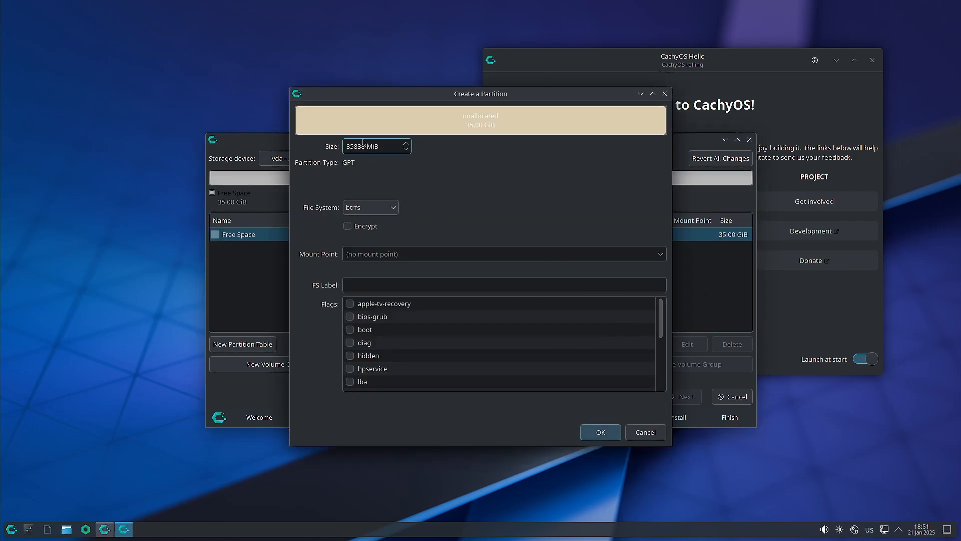
left_click_drag(363, 146, 340, 145)
type("2000")
left_click(356, 209)
left_click(380, 268)
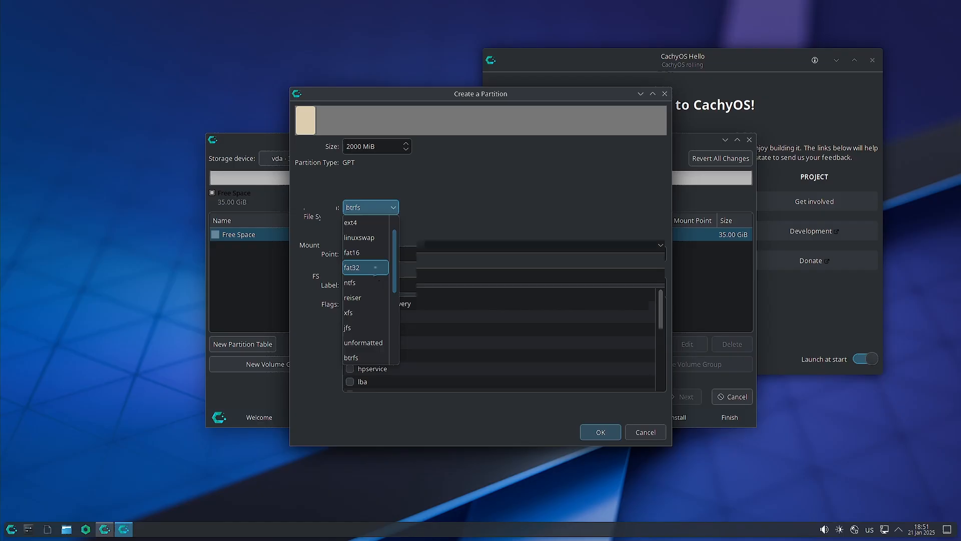
left_click(660, 244)
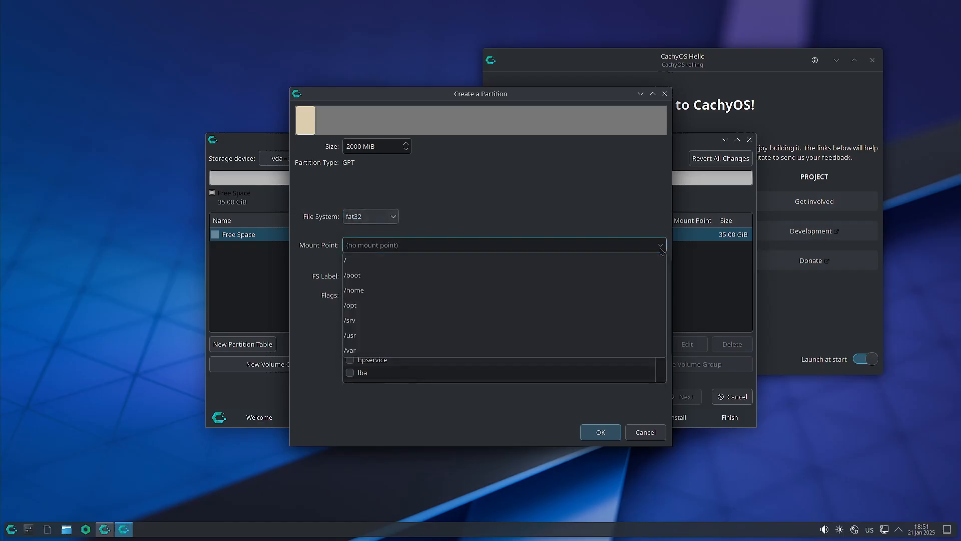
left_click(579, 274)
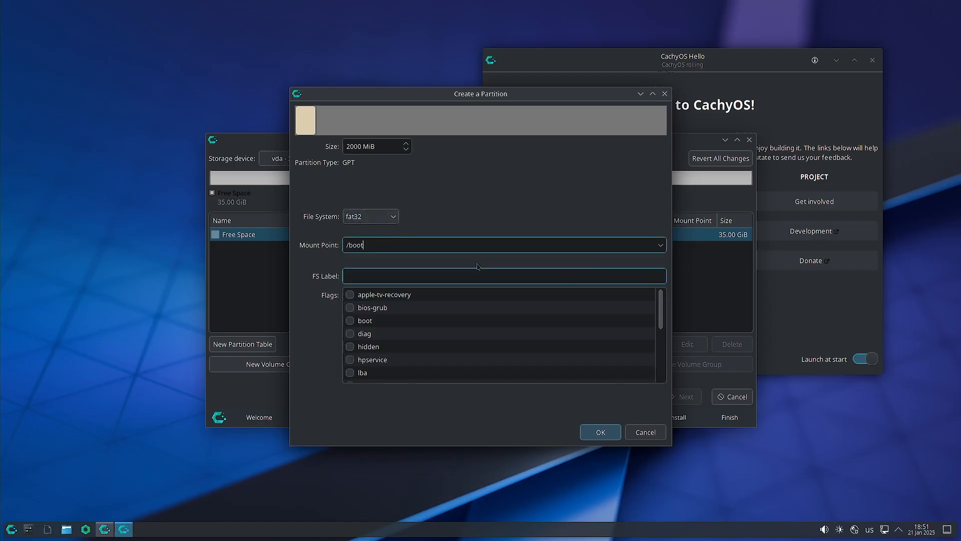
left_click(350, 321)
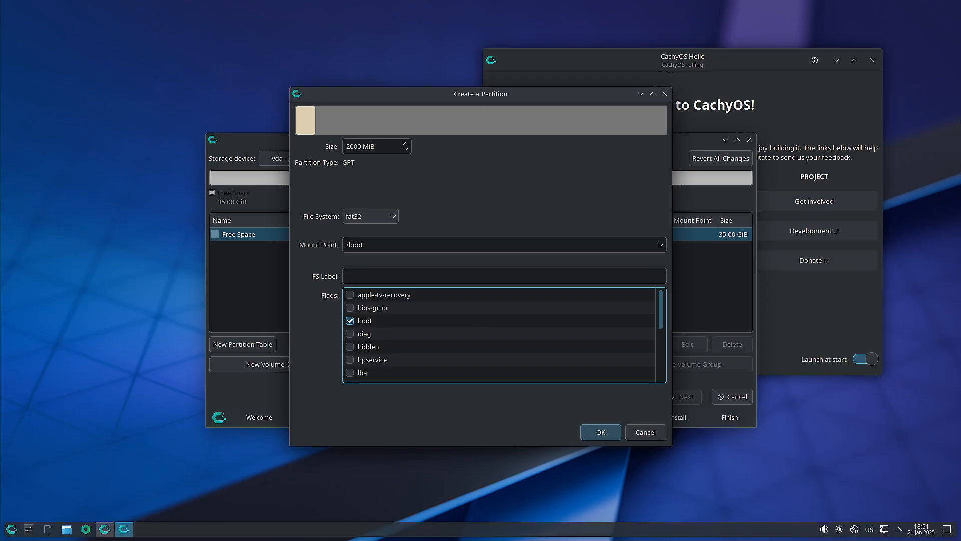
left_click(393, 216)
scroll(391, 293, "down", 5)
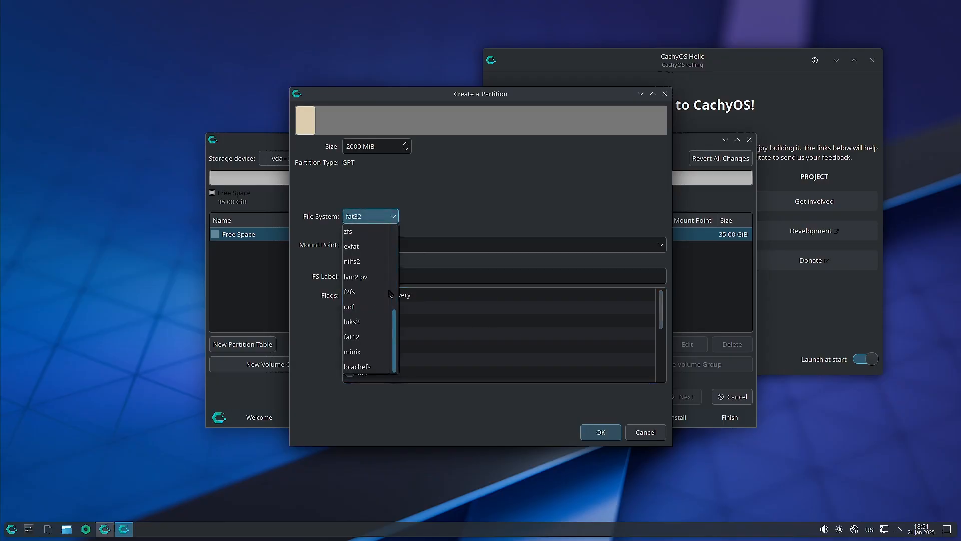
scroll(390, 291, "up", 5)
left_click(542, 186)
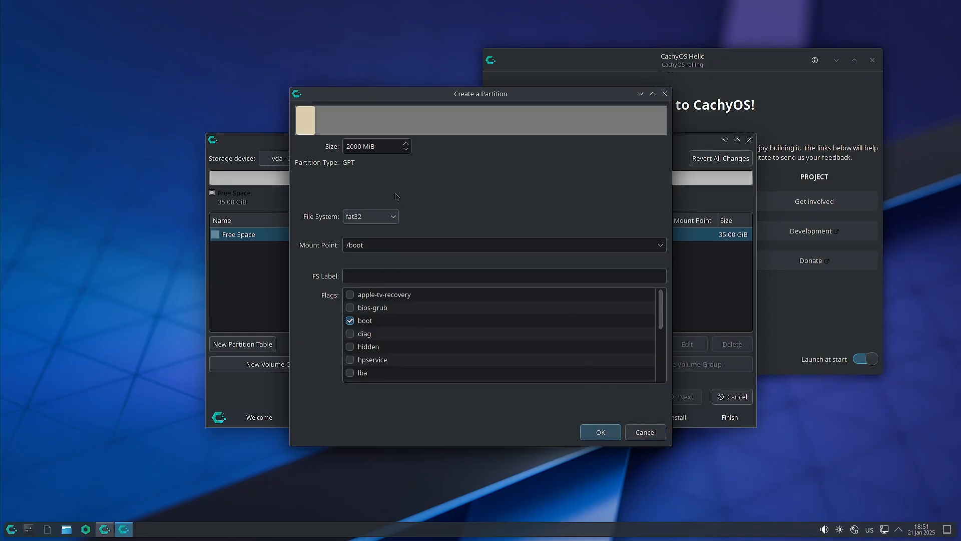
Correct the size to 2048 MiB, keep fat32, and create the /boot partition.
key("BackSpace")
key("BackSpace")
type("38")
key("BackSpace")
key("BackSpace")
type("48")
left_click(381, 219)
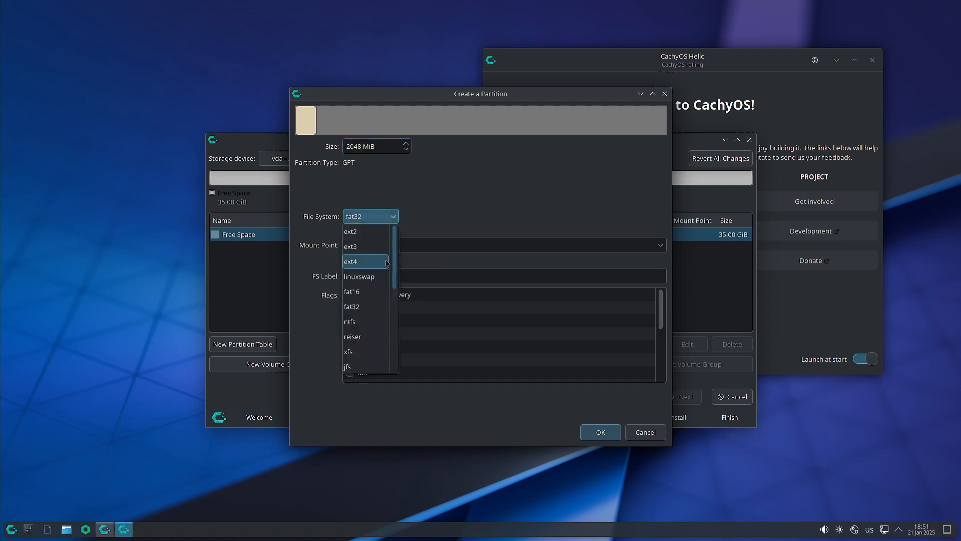
scroll(387, 262, "down", 5)
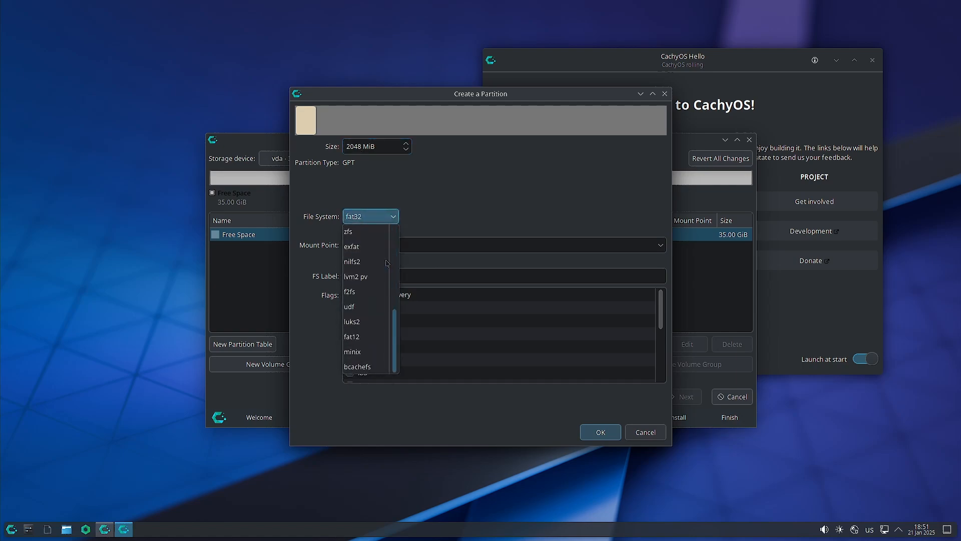
scroll(387, 262, "up", 5)
left_click(474, 209)
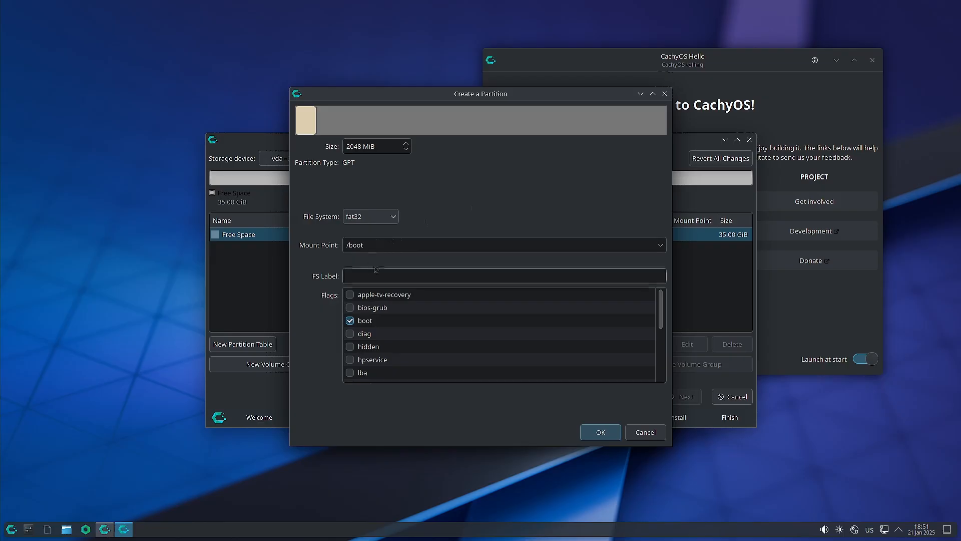
left_click(606, 436)
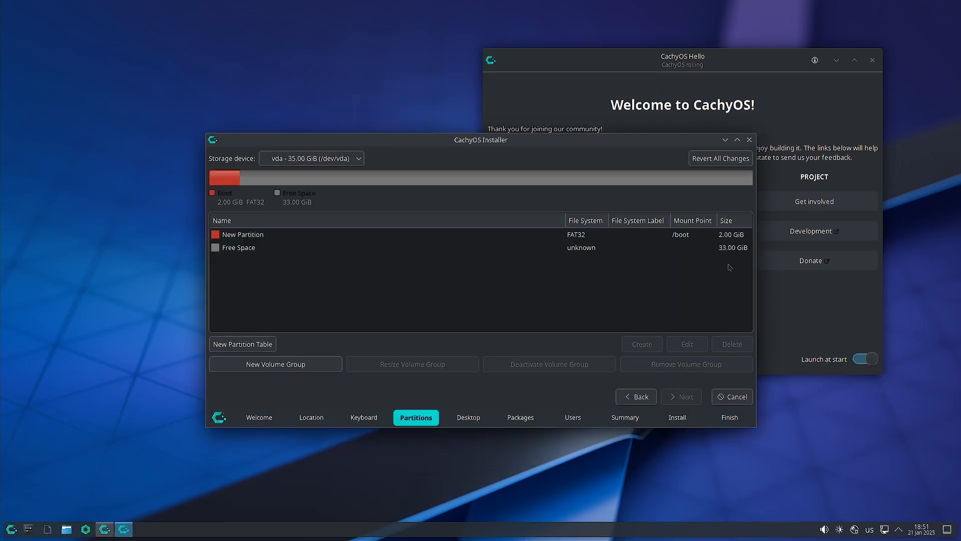
left_click(598, 249)
Create an 8 MiB unformatted partition with the bios-grub flag.
left_click(642, 344)
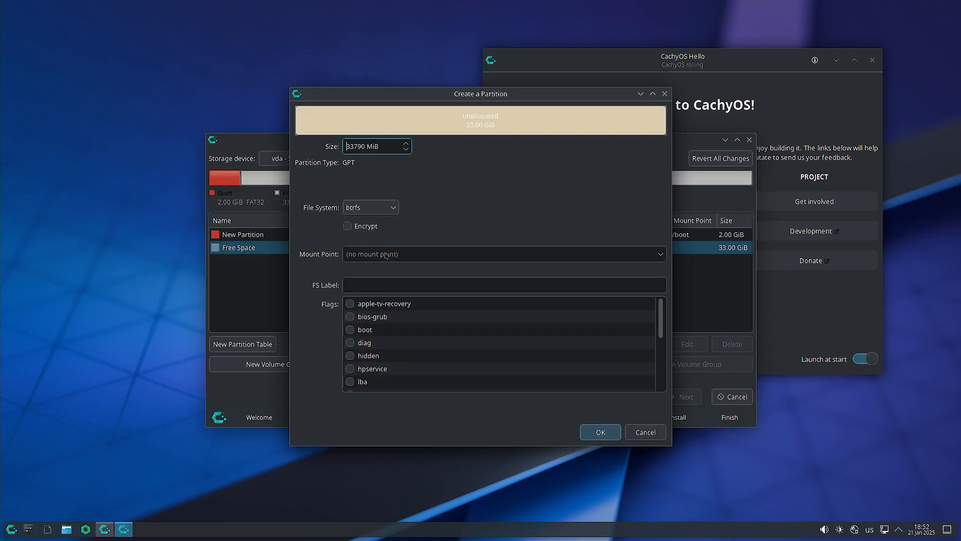
left_click(369, 209)
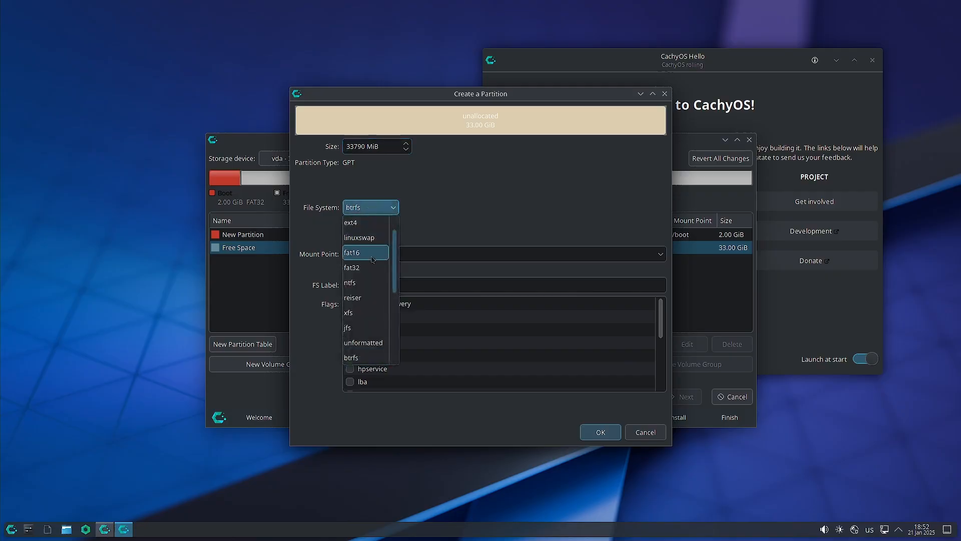
scroll(372, 259, "down", 2)
left_click(372, 253)
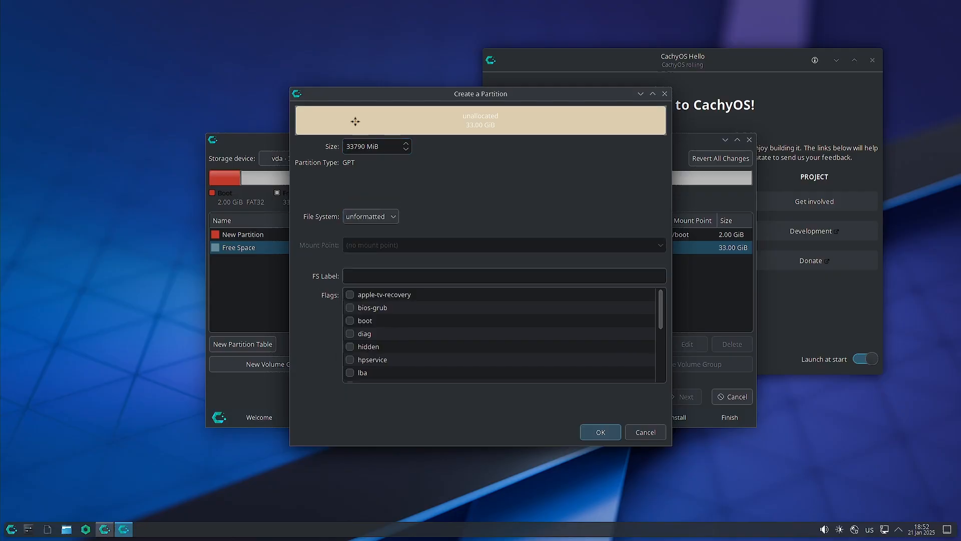
double_click(362, 146)
type("8")
scroll(362, 348, "down", 3)
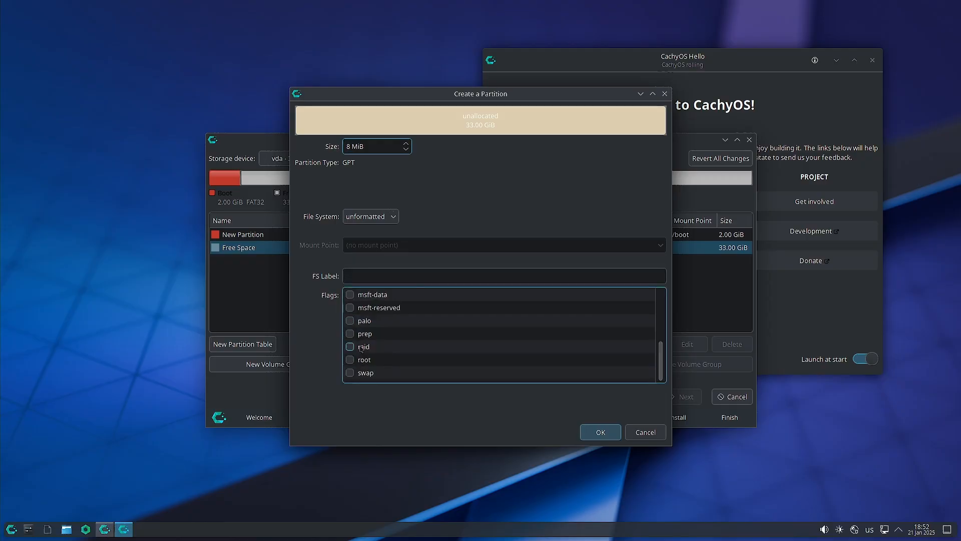
scroll(360, 343, "up", 3)
left_click(350, 307)
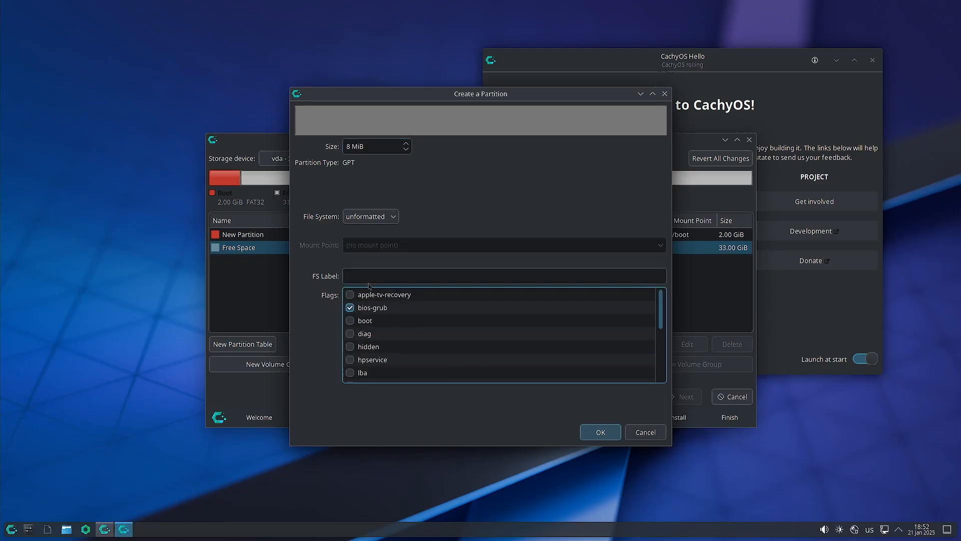
left_click(612, 431)
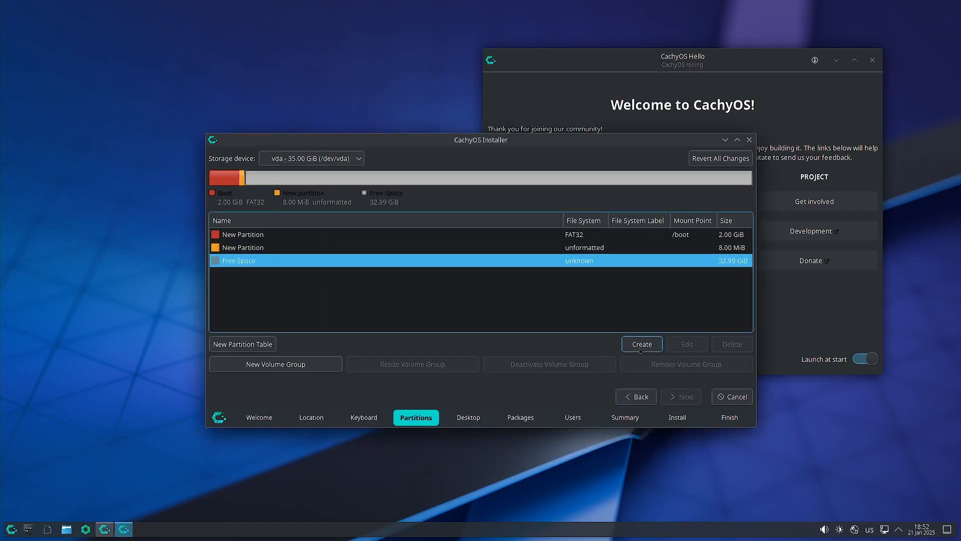
Create a 4000 MiB linuxswap partition with the swap flag.
left_click(640, 346)
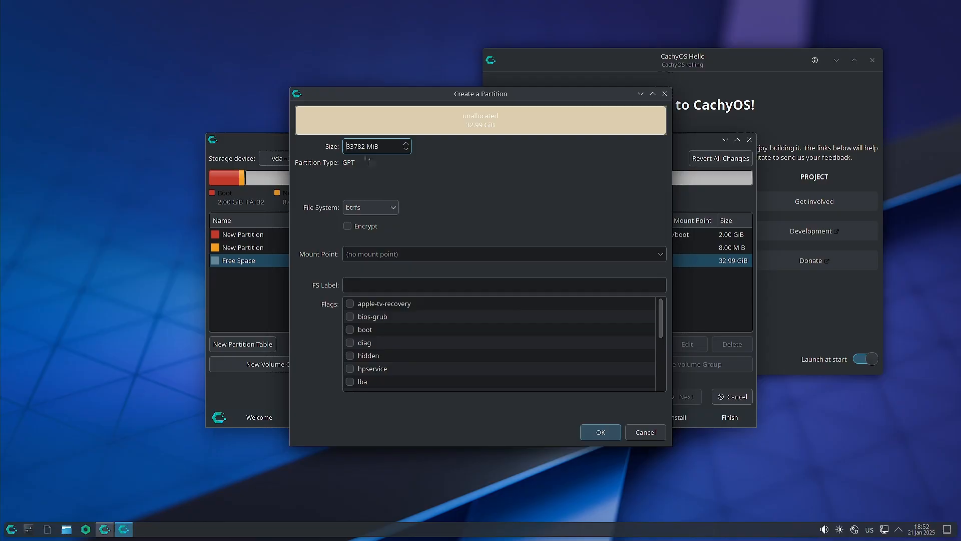
double_click(364, 144)
type("4000")
left_click(387, 208)
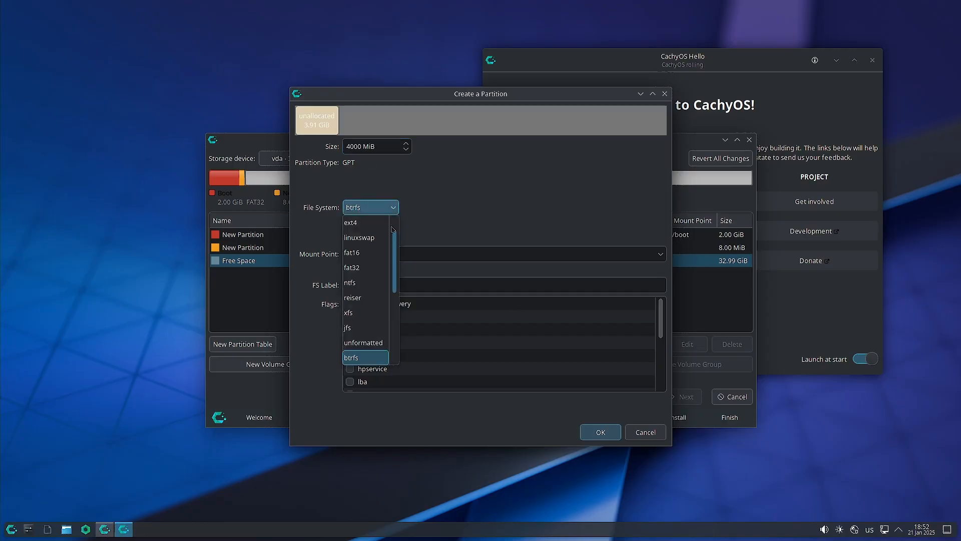
left_click(392, 279)
scroll(360, 351, "down", 3)
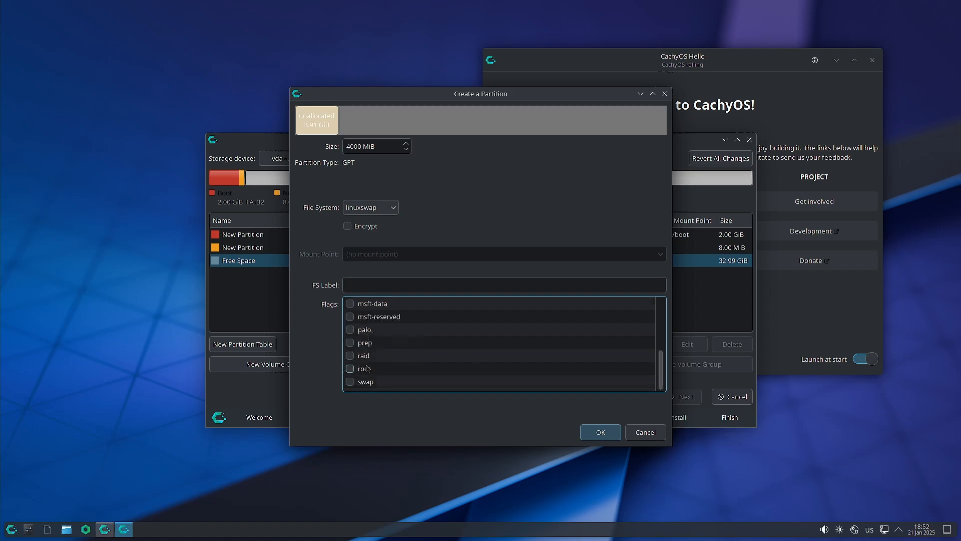
left_click(351, 381)
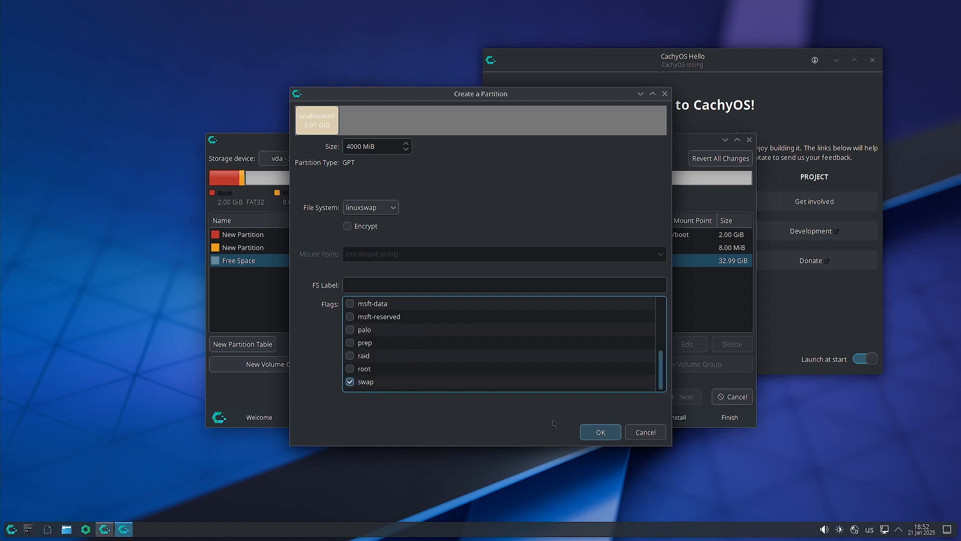
left_click(603, 433)
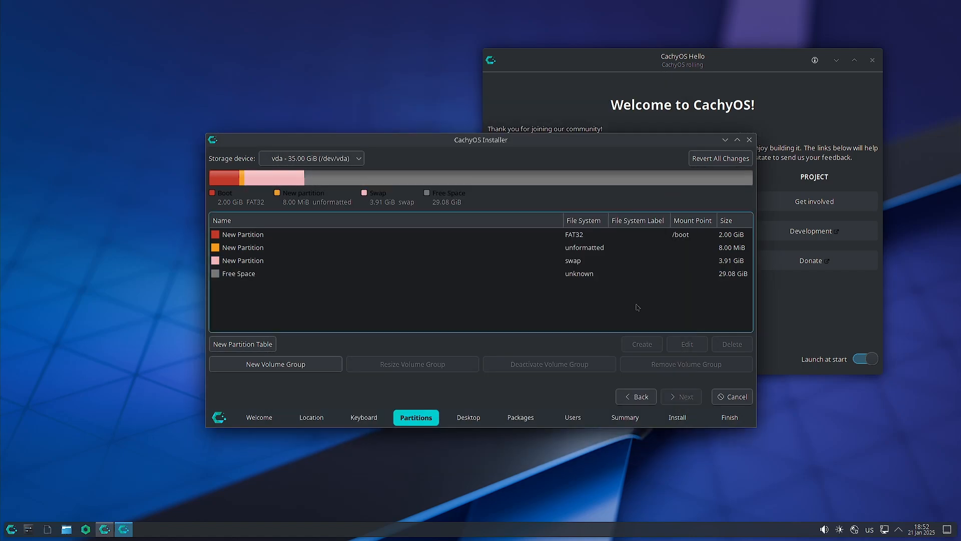
left_click(581, 275)
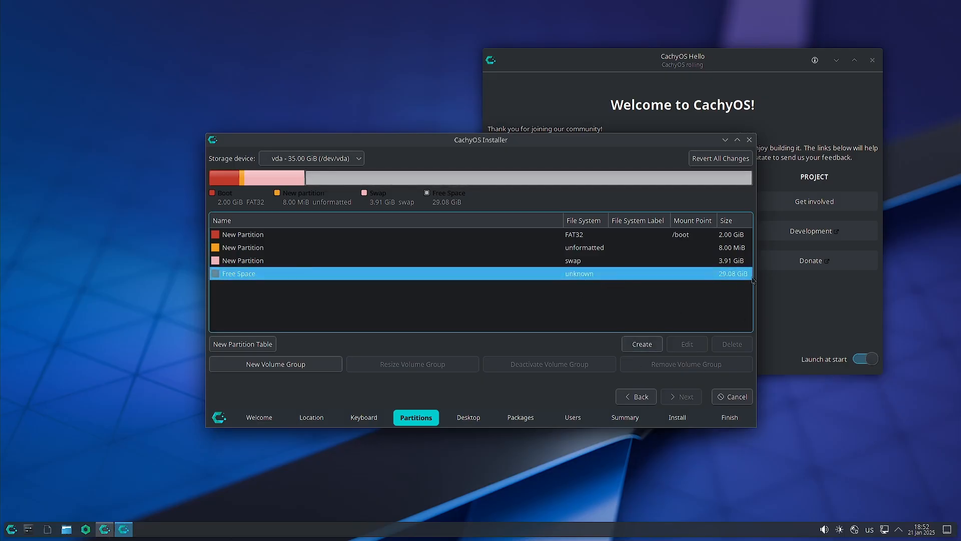
Create the 29.08 GiB encrypted partition with a passphrase, root flag, and mount point /.
left_click(652, 346)
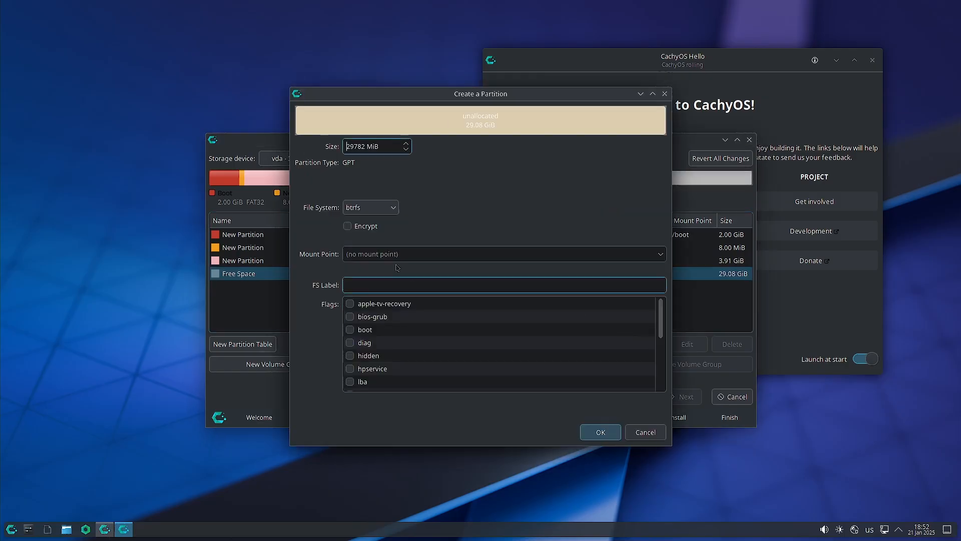
left_click(347, 226)
left_click(440, 223)
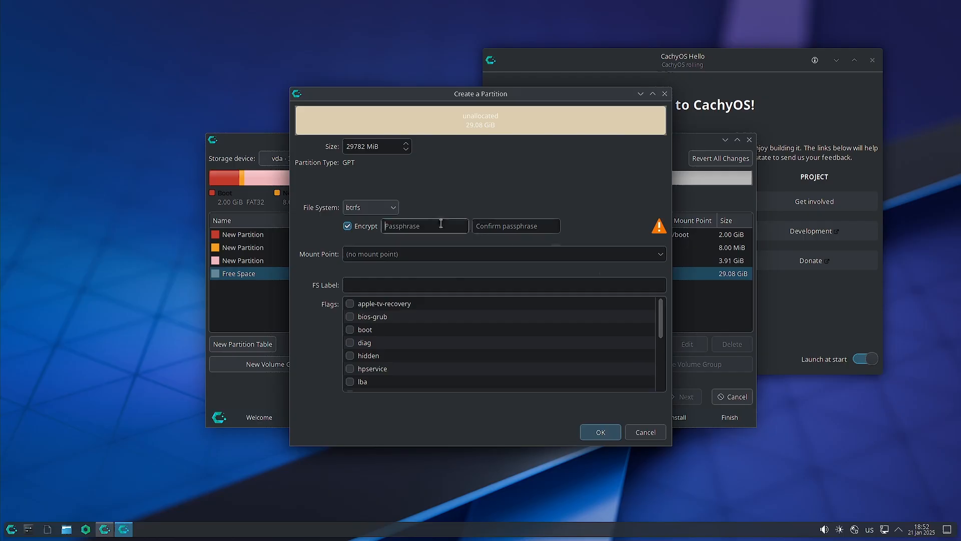
type("●●●")
left_click(523, 227)
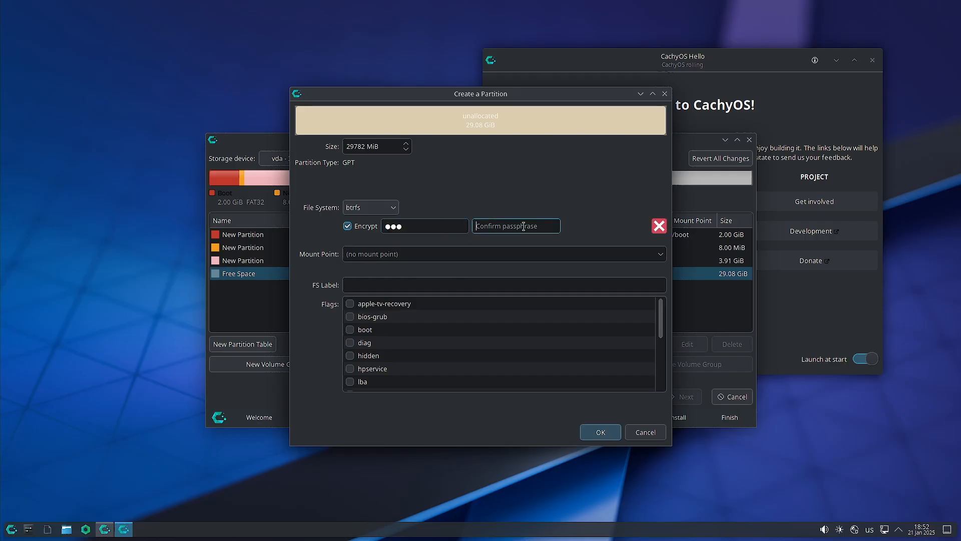
type("●●●")
scroll(353, 350, "down", 4)
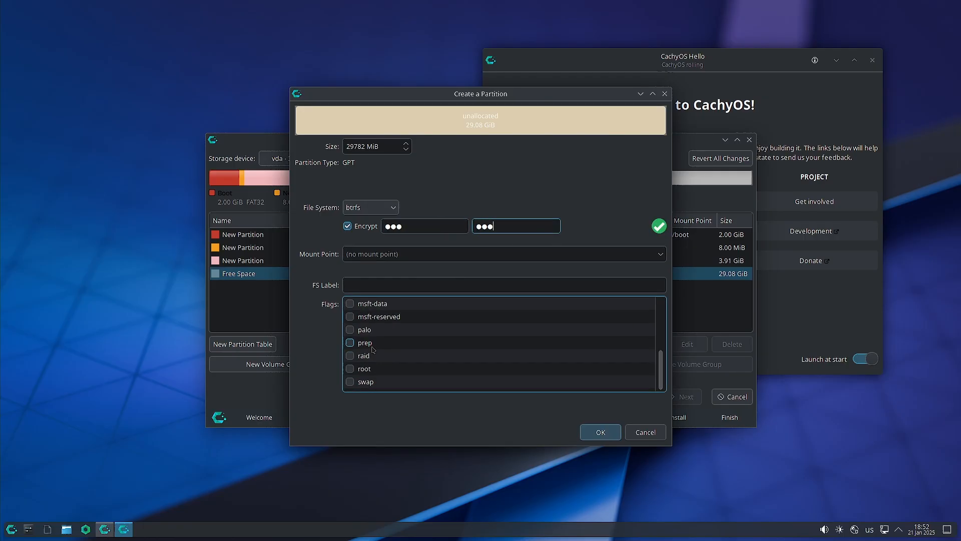
left_click(349, 368)
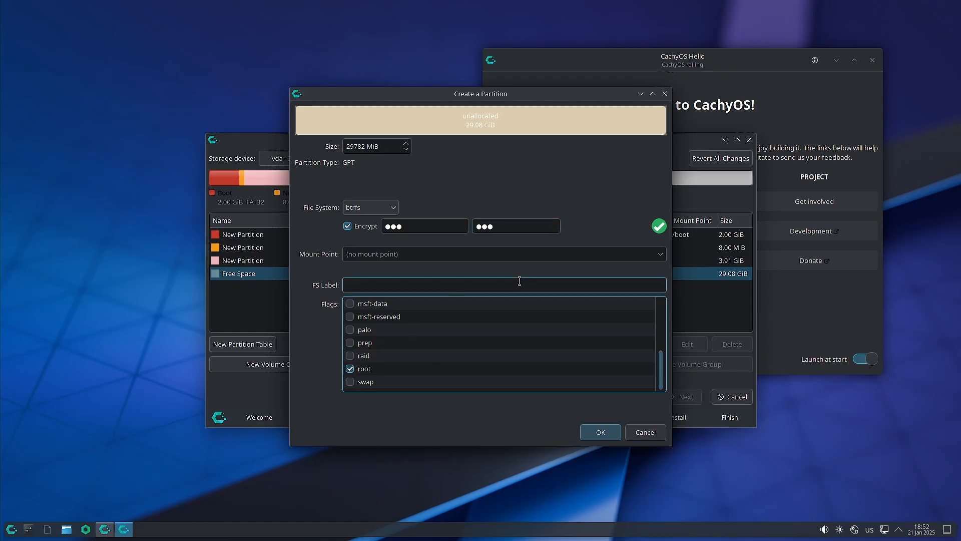
left_click(666, 257)
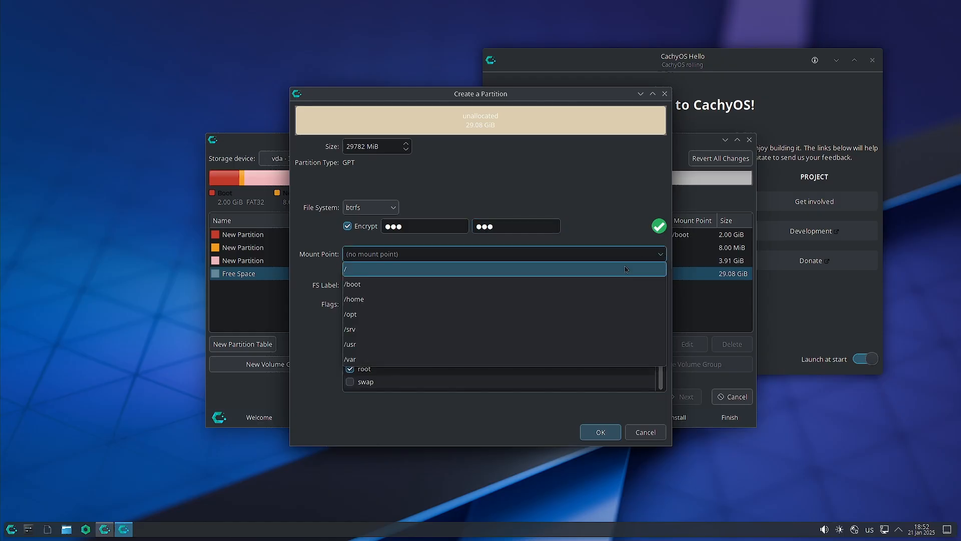
left_click(646, 268)
left_click(601, 432)
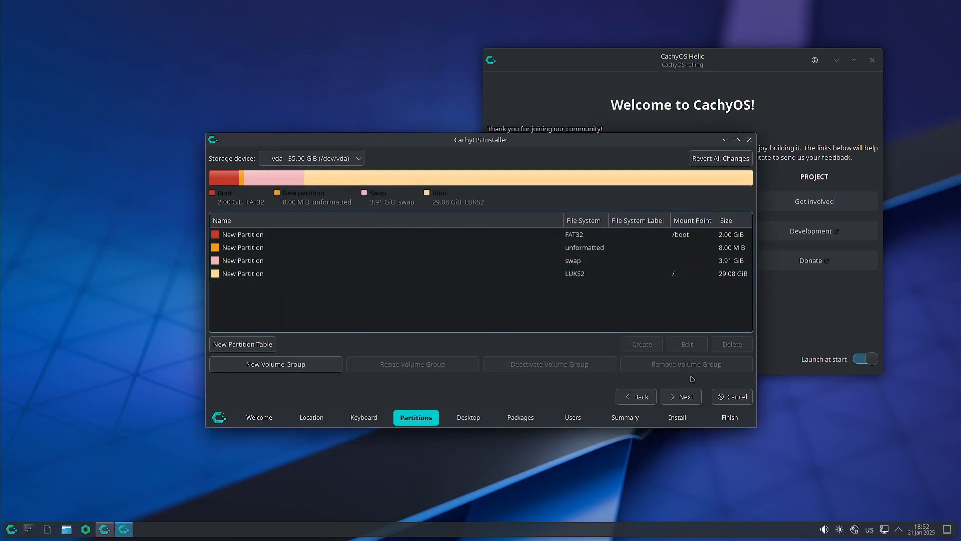
Proceed, accept the unencrypted-boot warning, then review and delete the 2.00 GiB FAT32 /boot partition.
left_click(691, 401)
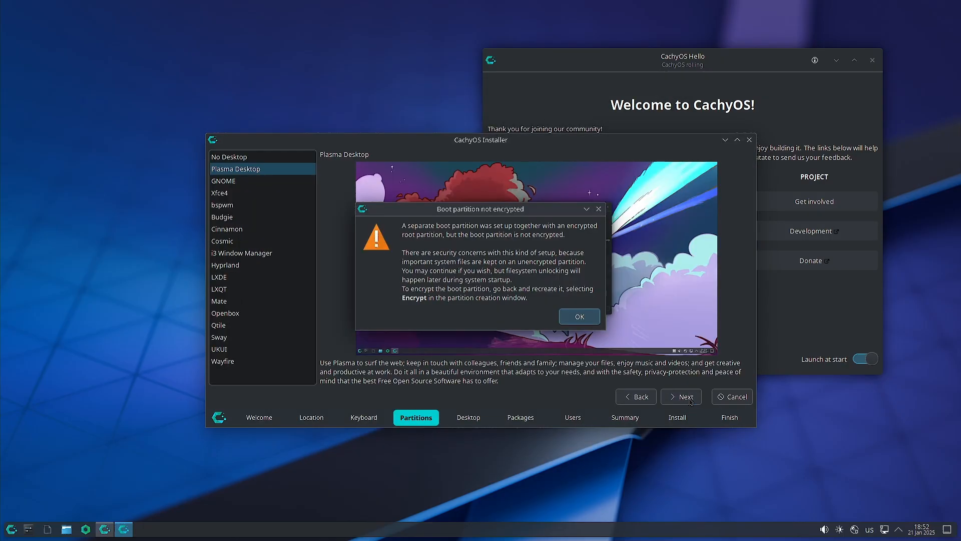
left_click(579, 317)
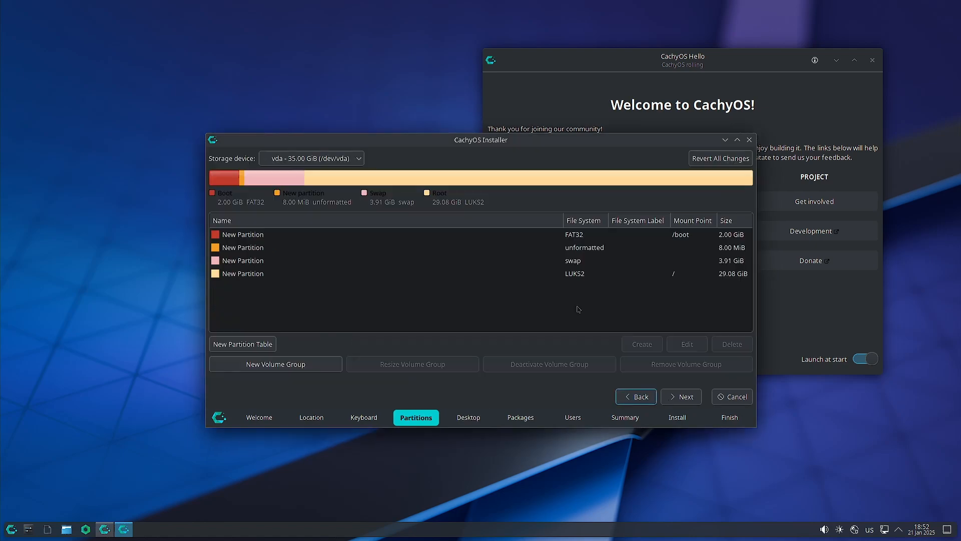
left_click(607, 236)
left_click(687, 344)
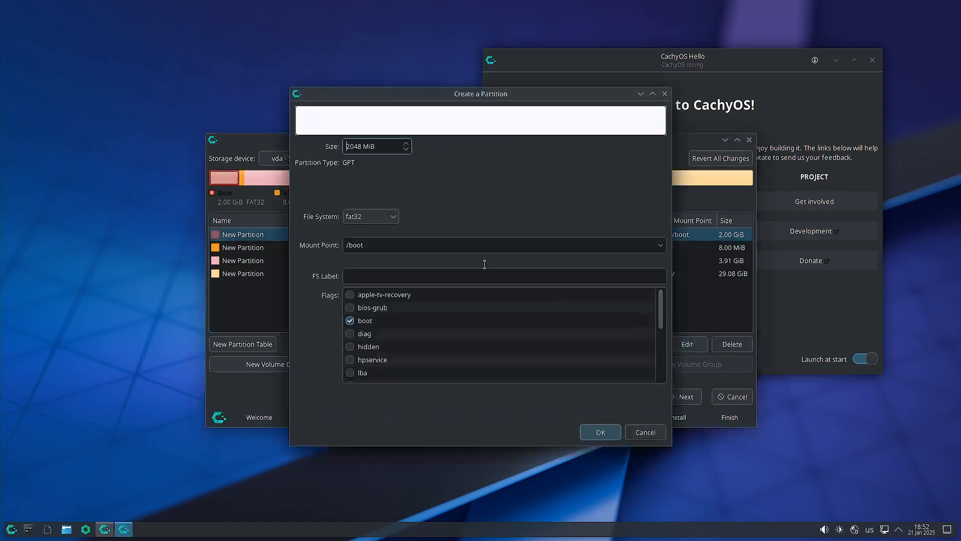
left_click(388, 217)
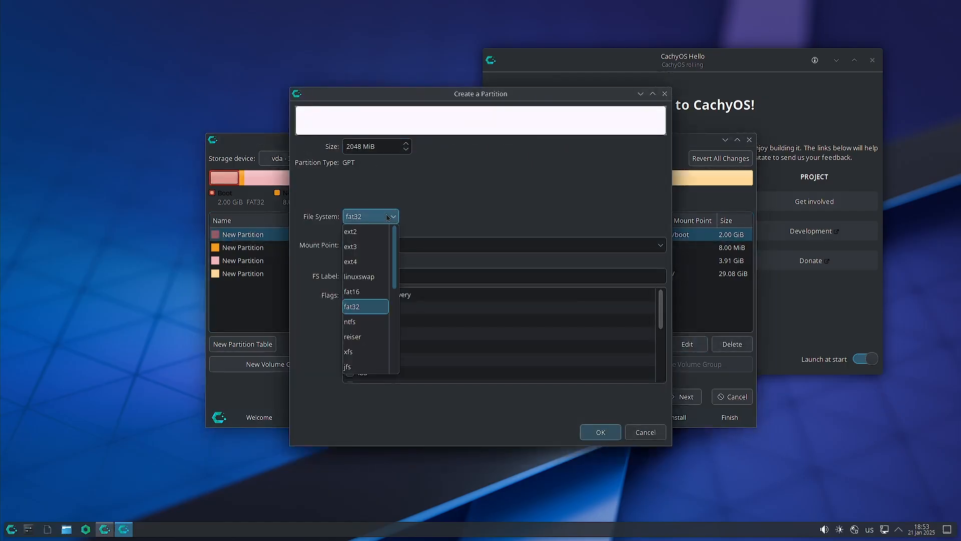
left_click(472, 204)
left_click(653, 435)
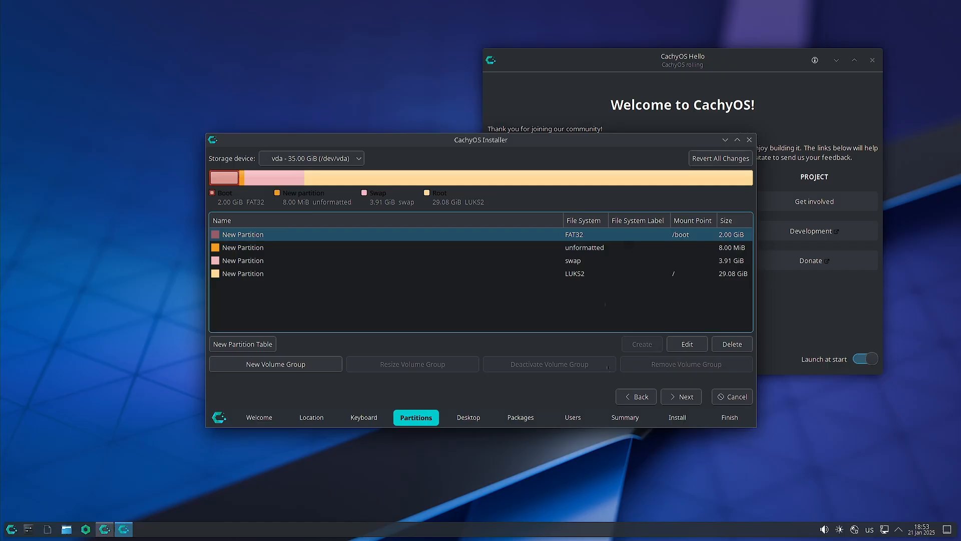
left_click(732, 343)
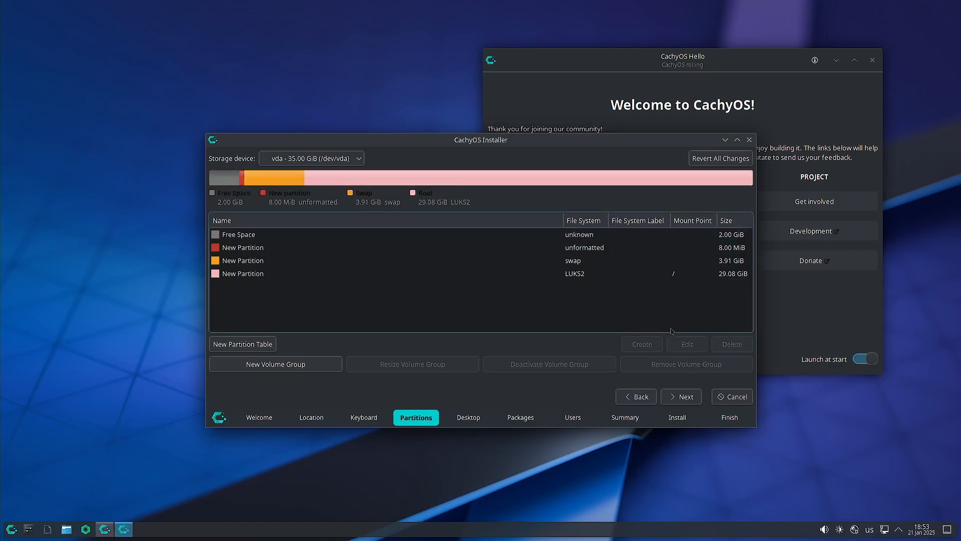
Start a partition in the 2.00 GiB free space with encryption enabled and ext4 file system.
left_click(565, 235)
left_click(642, 344)
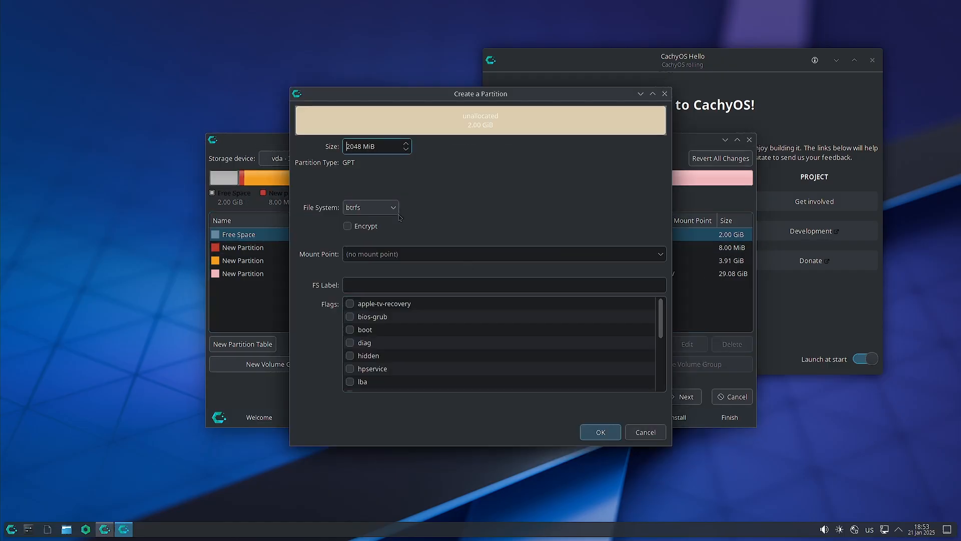
left_click(391, 208)
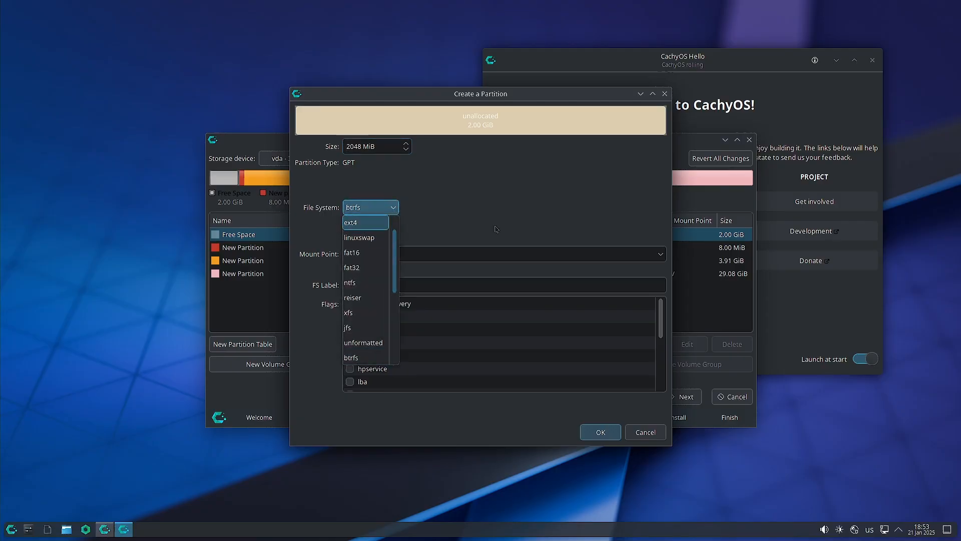
key("Escape")
left_click(347, 225)
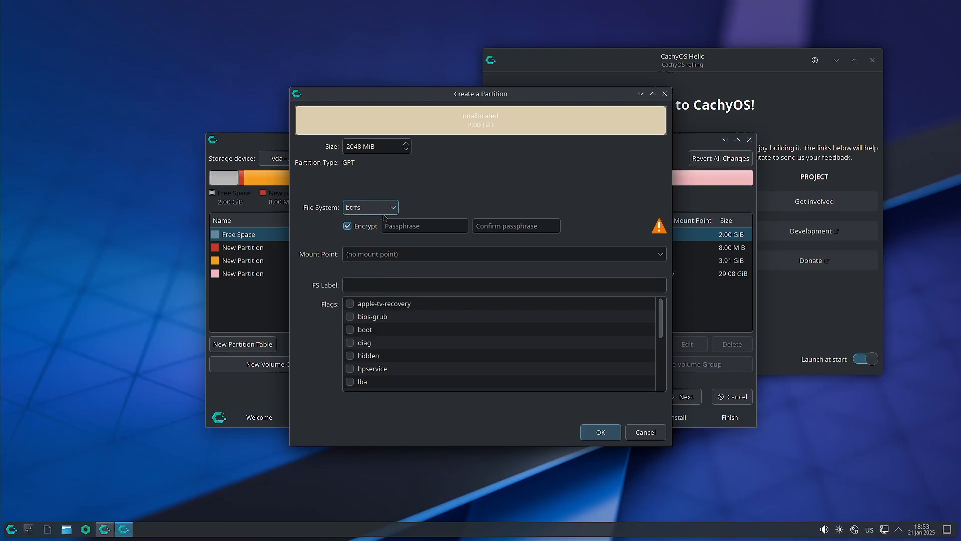
left_click(393, 208)
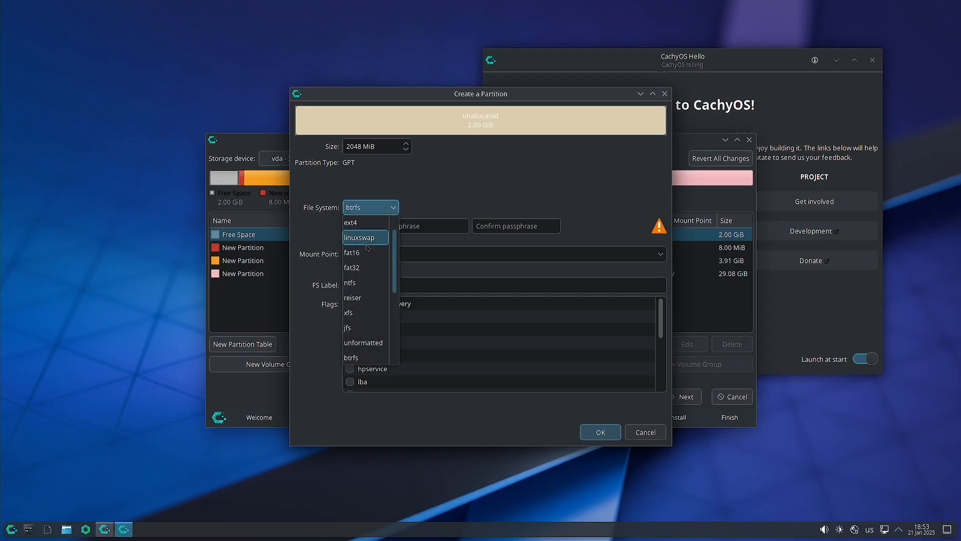
left_click(377, 266)
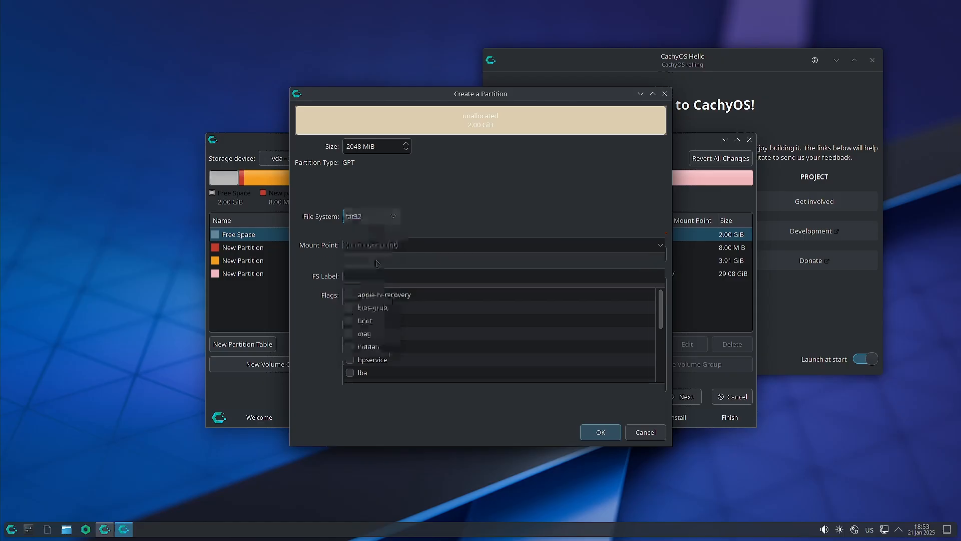
left_click(392, 216)
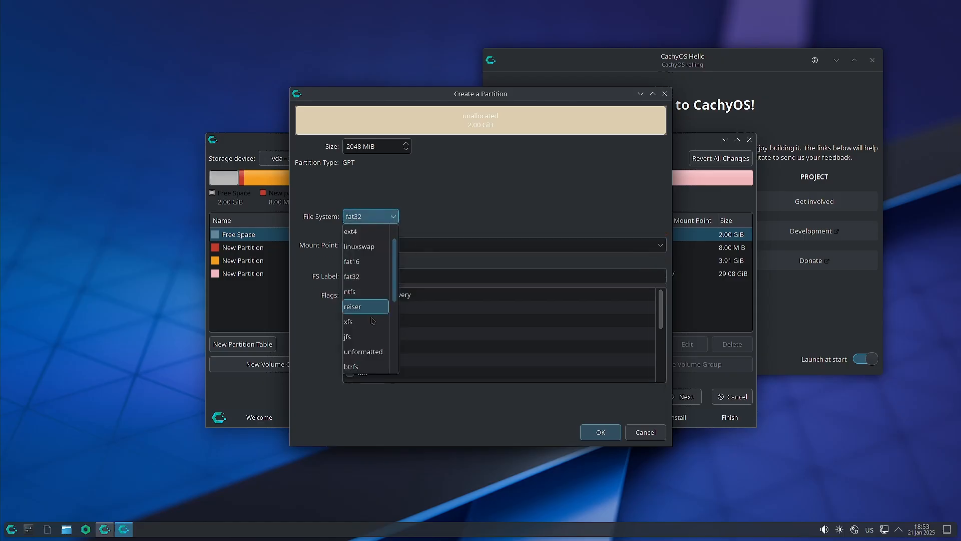
scroll(371, 331, "up", 1)
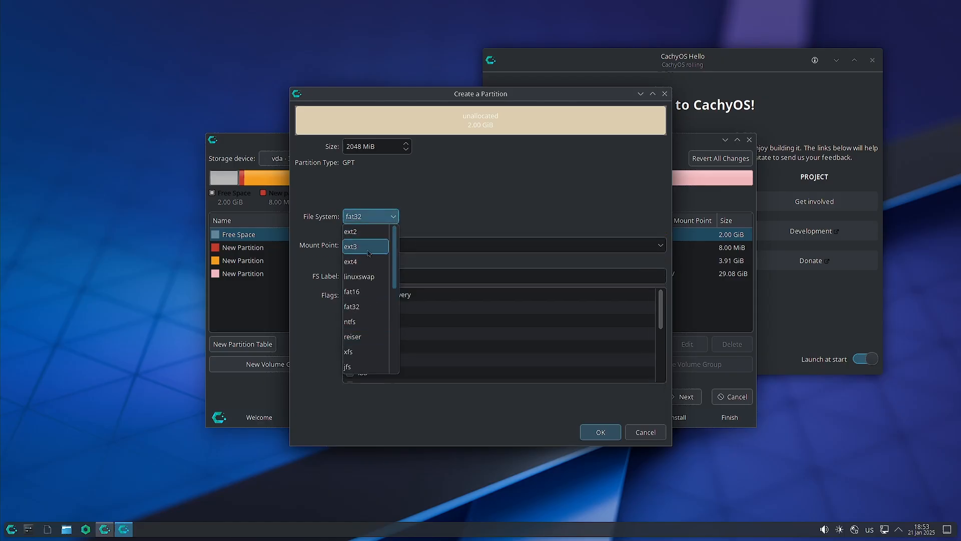
left_click(368, 261)
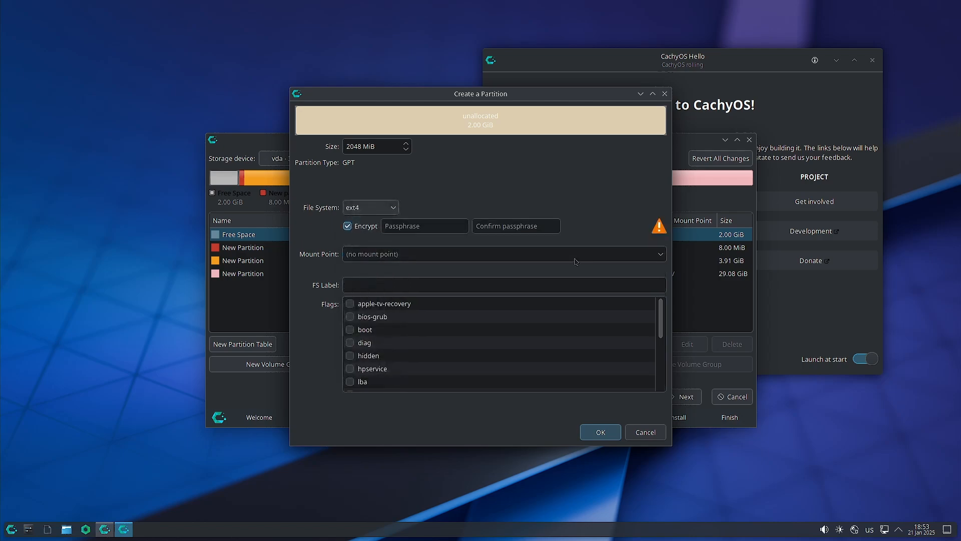
Mount it at /boot, enter and confirm the passphrase, and create the partition.
left_click(660, 256)
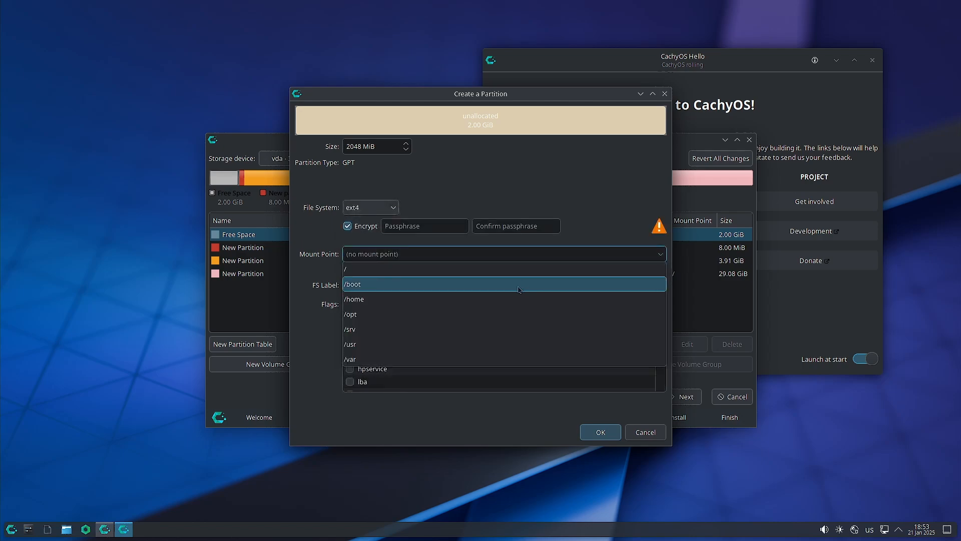
left_click(518, 284)
left_click(417, 226)
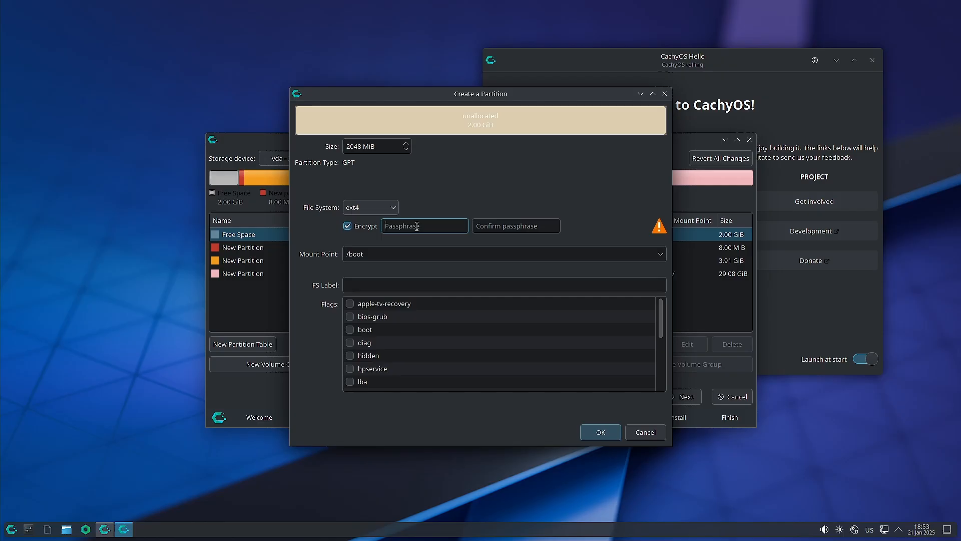
type("••")
left_click(506, 224)
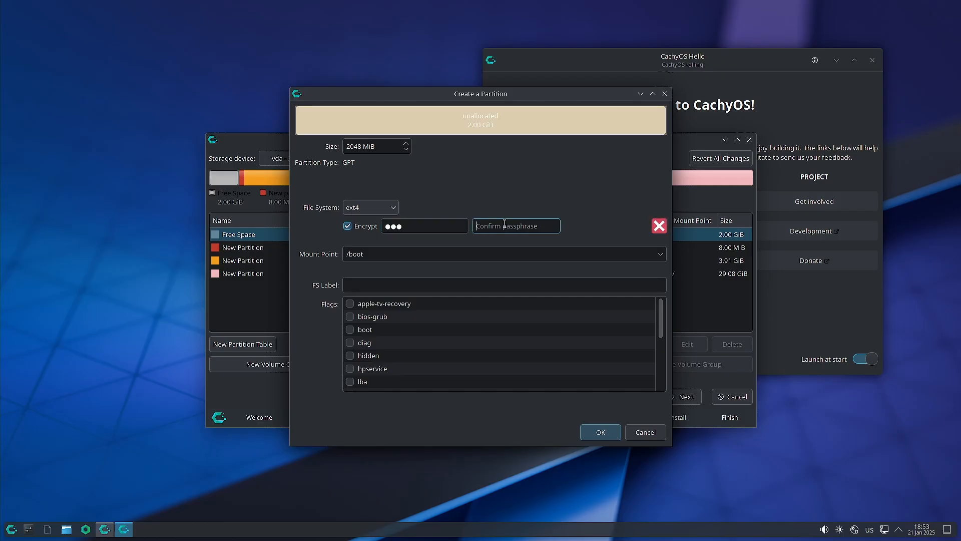
type("•••")
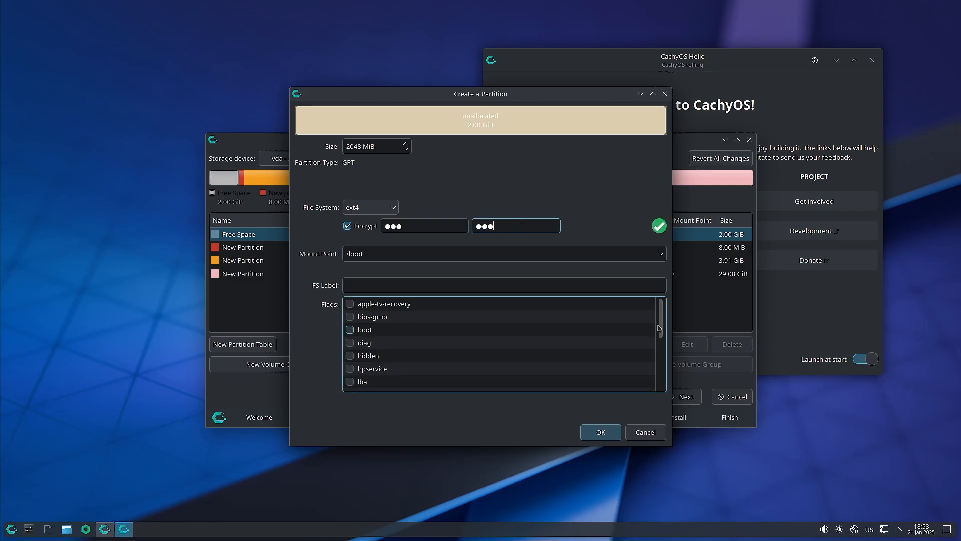
scroll(360, 340, "down", 4)
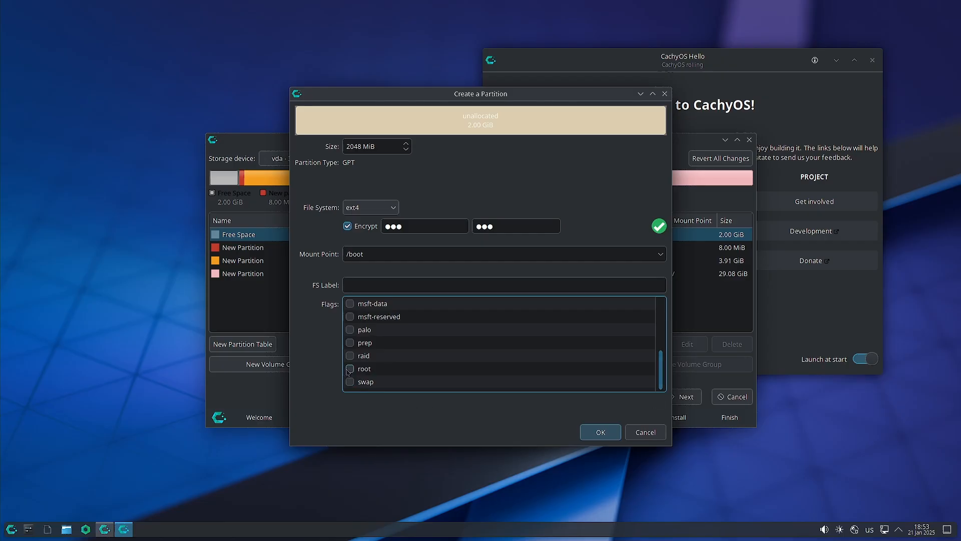
scroll(351, 351, "up", 4)
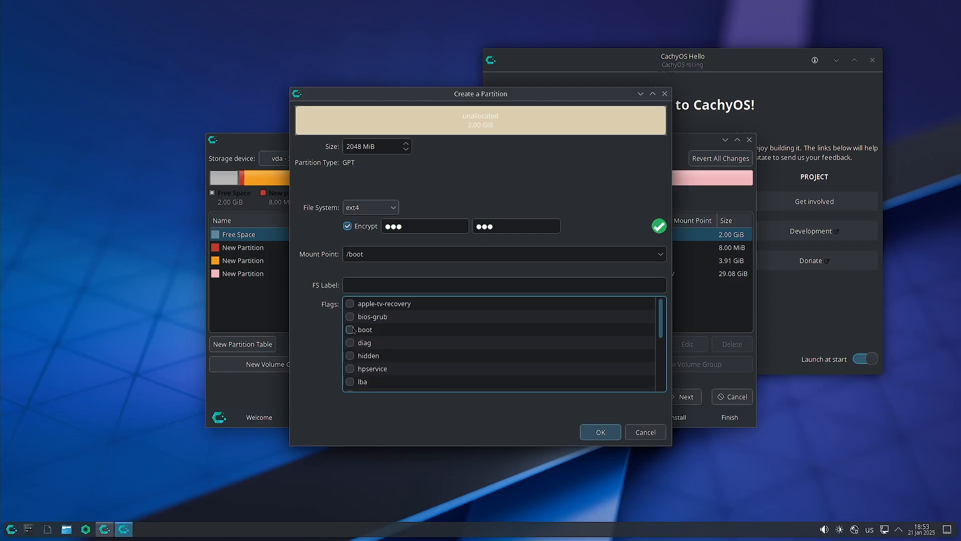
left_click(600, 431)
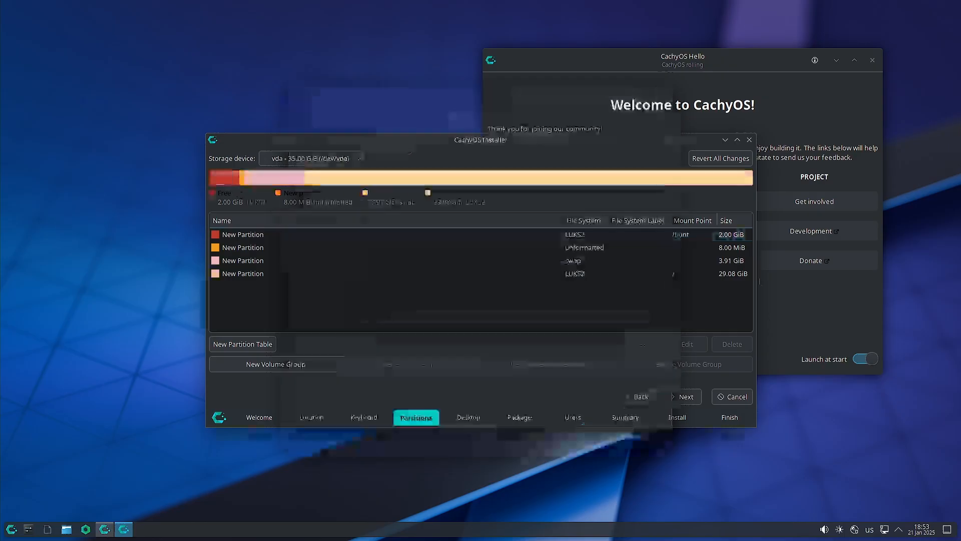
Proceed, dismiss the EFI partition warning, return, and delete the 2 GiB LUKS2 /boot partition.
left_click(693, 398)
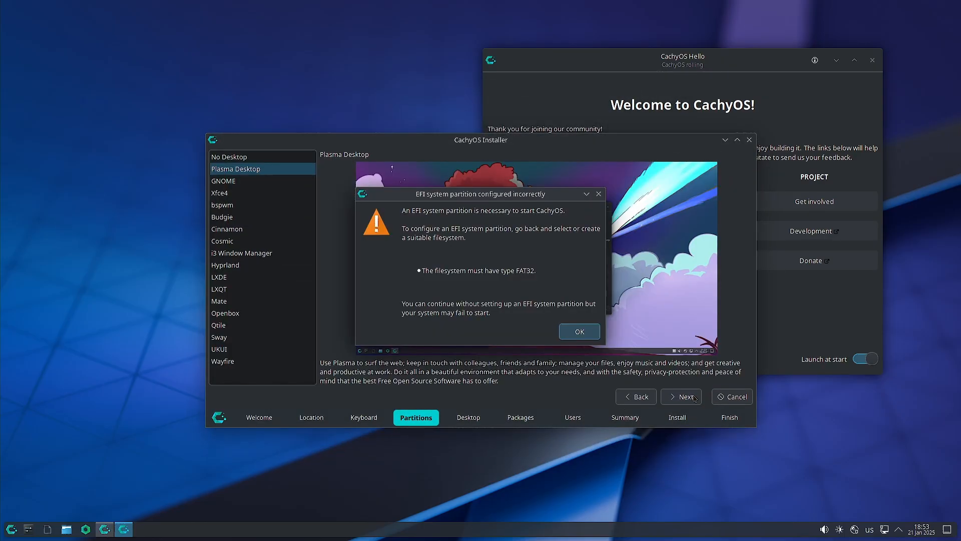
left_click(579, 332)
left_click(638, 397)
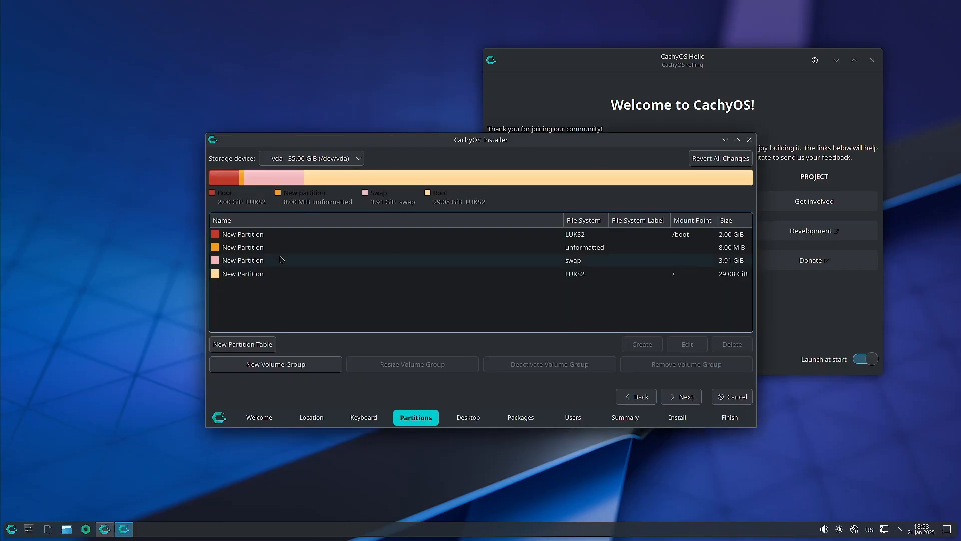
left_click(271, 235)
left_click(699, 350)
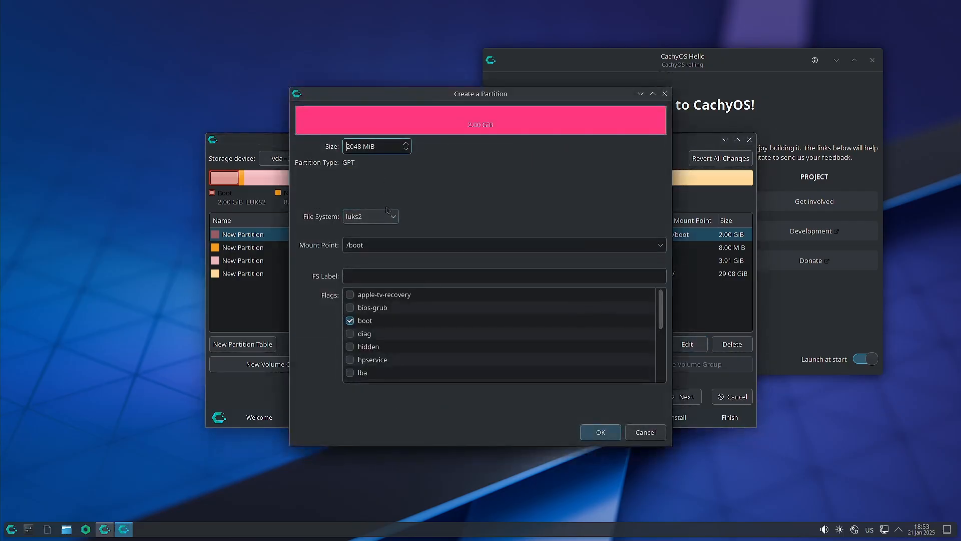
left_click(390, 218)
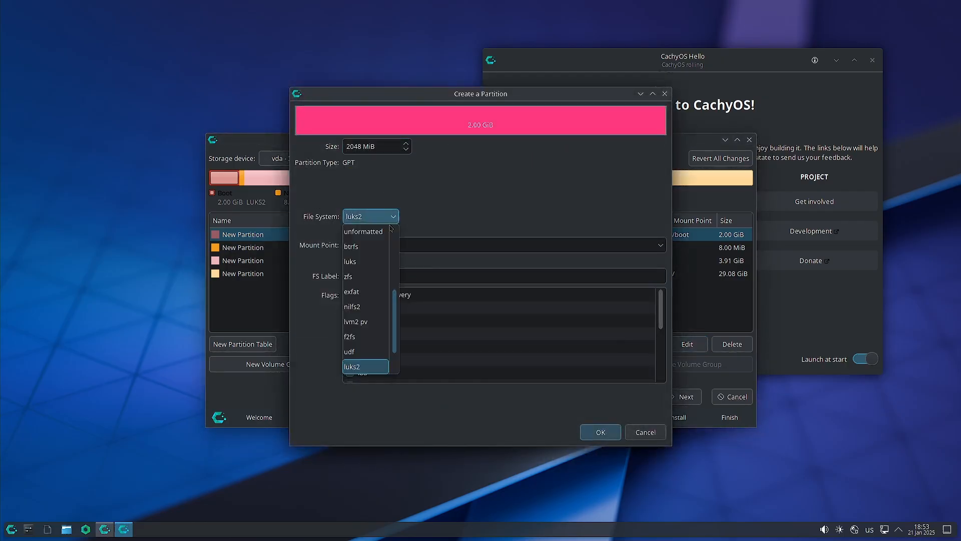
scroll(365, 286, "up", 4)
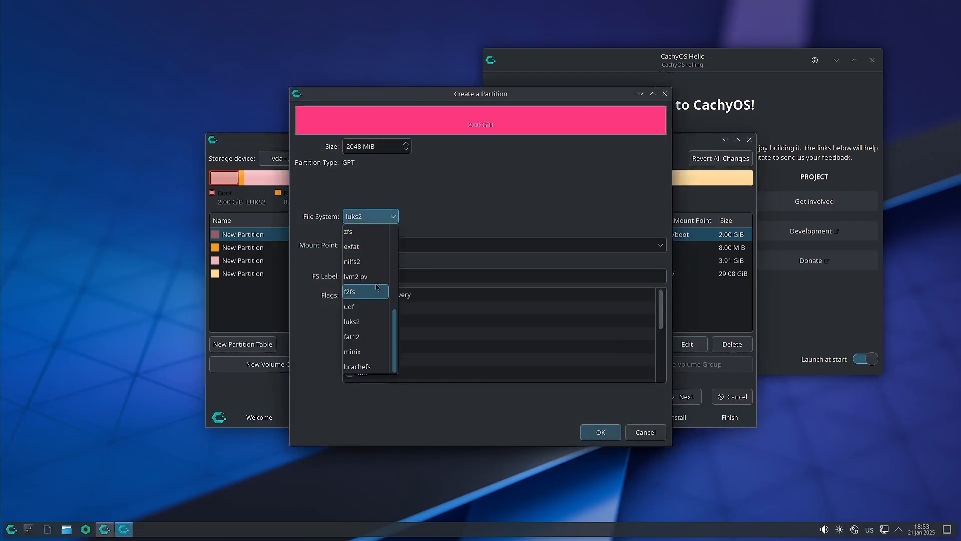
left_click(461, 198)
scroll(545, 351, "down", 5)
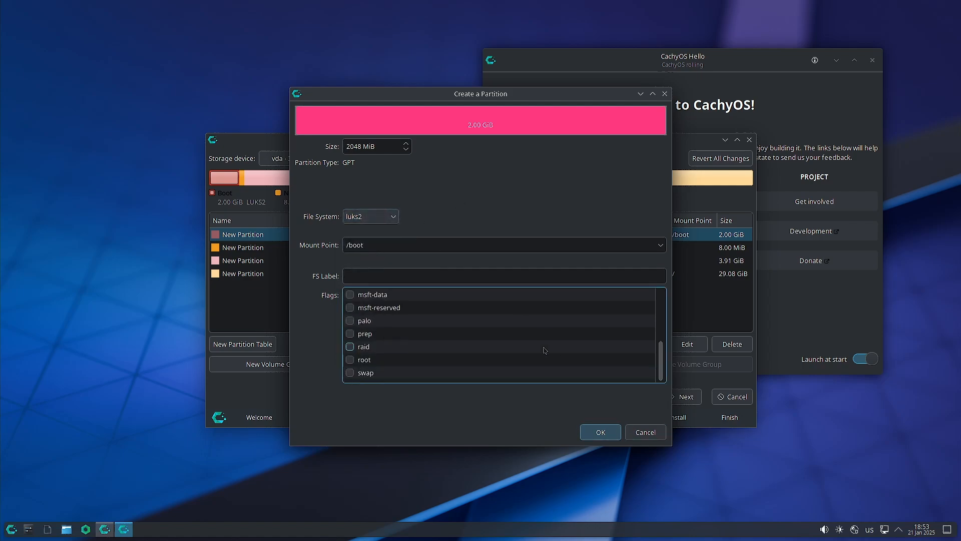
left_click(636, 431)
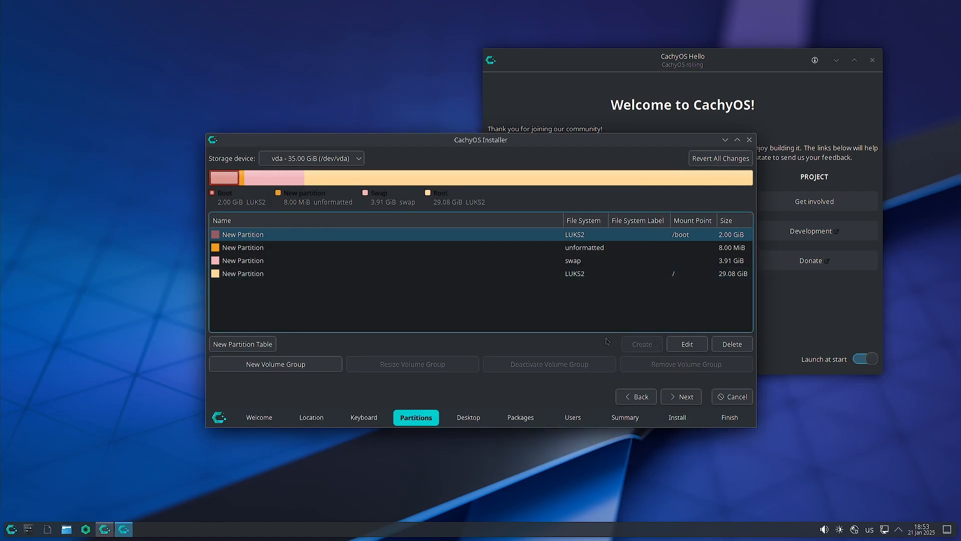
left_click(732, 344)
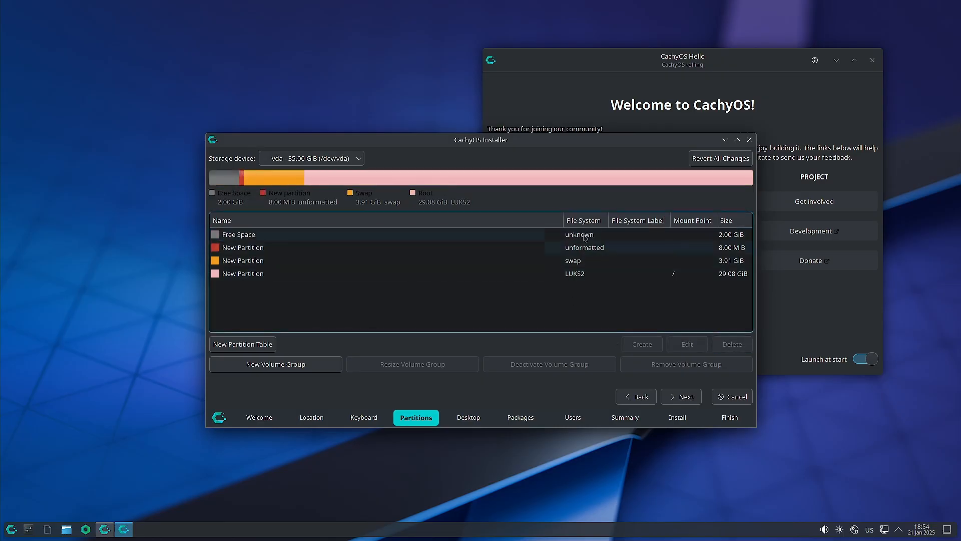
Start a new partition in the free space, trying mount point /, fat32 and the boot flag.
left_click(642, 344)
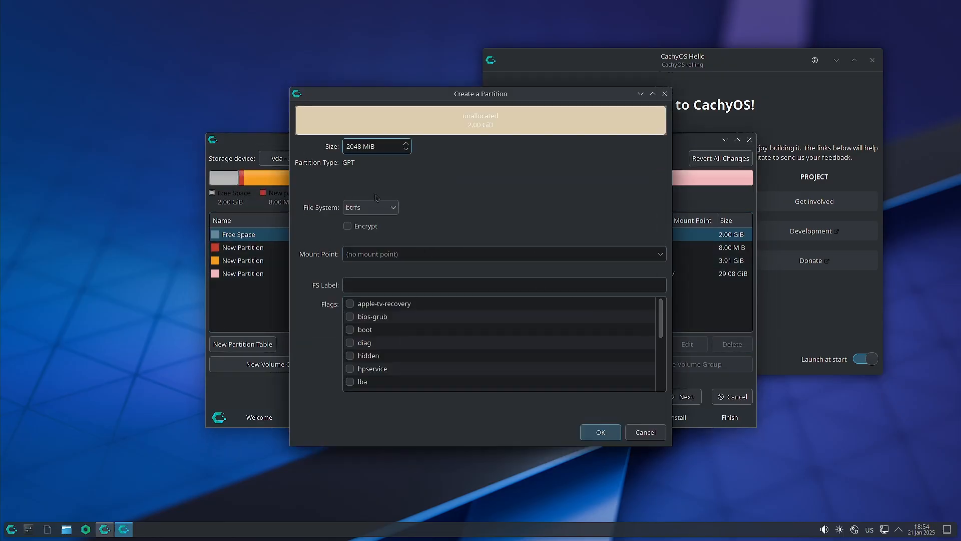
left_click(366, 226)
left_click(663, 257)
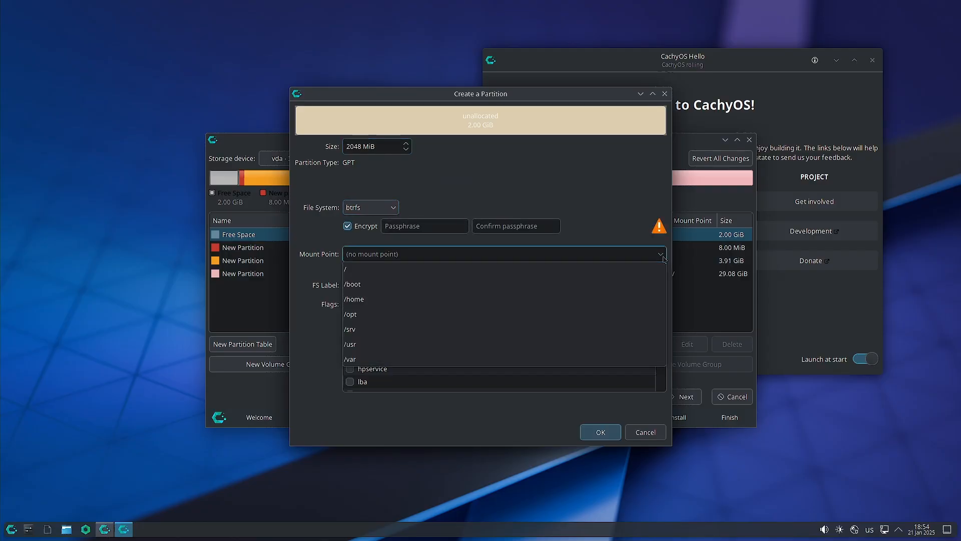
left_click(580, 270)
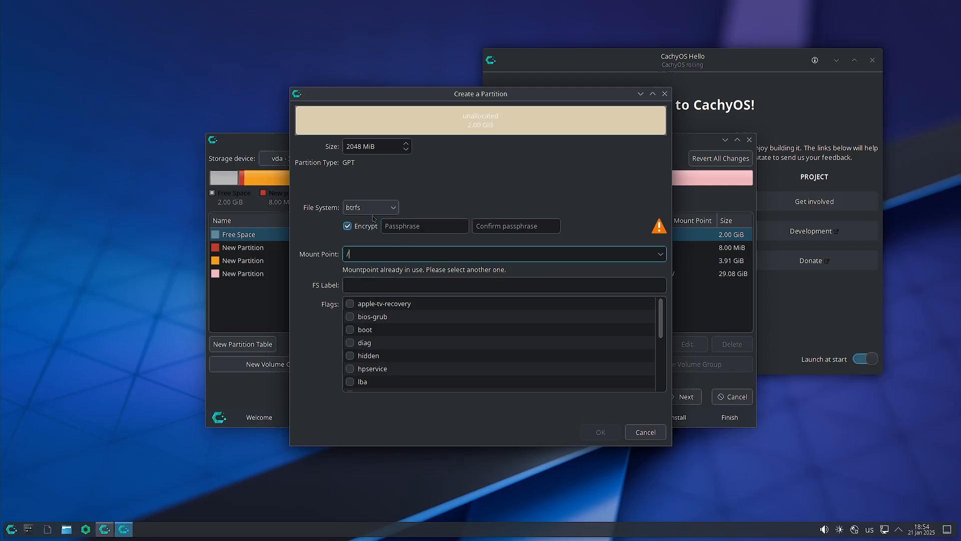
left_click(394, 209)
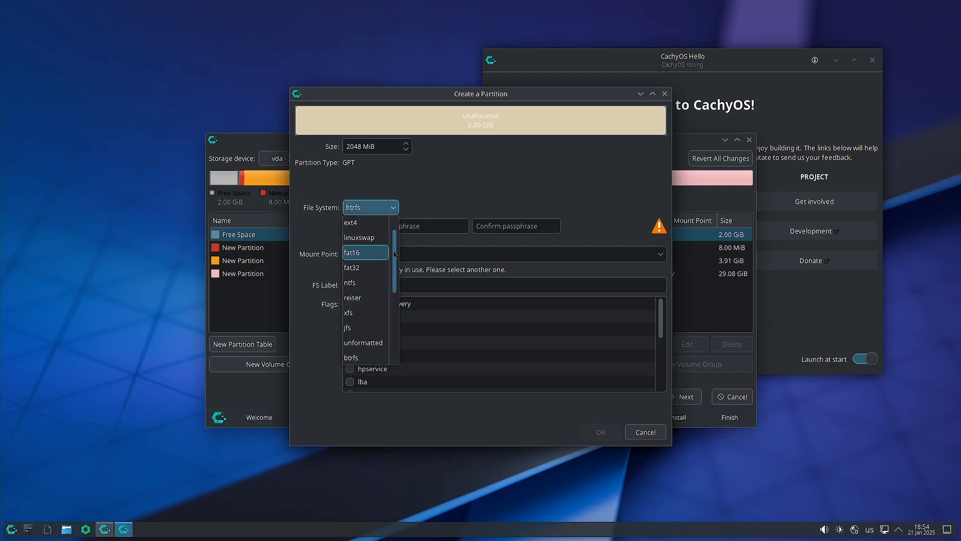
scroll(395, 254, "up", 1)
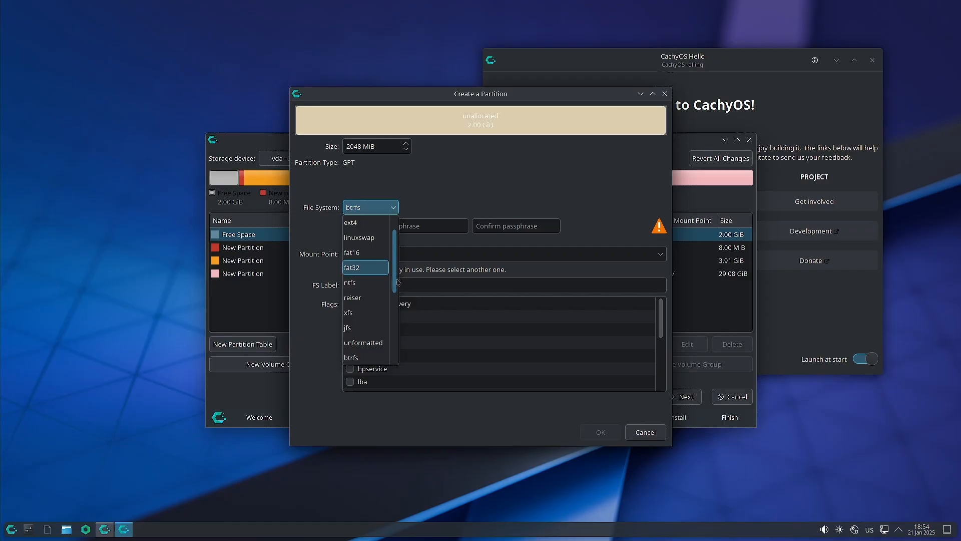
left_click_drag(398, 252, 399, 357)
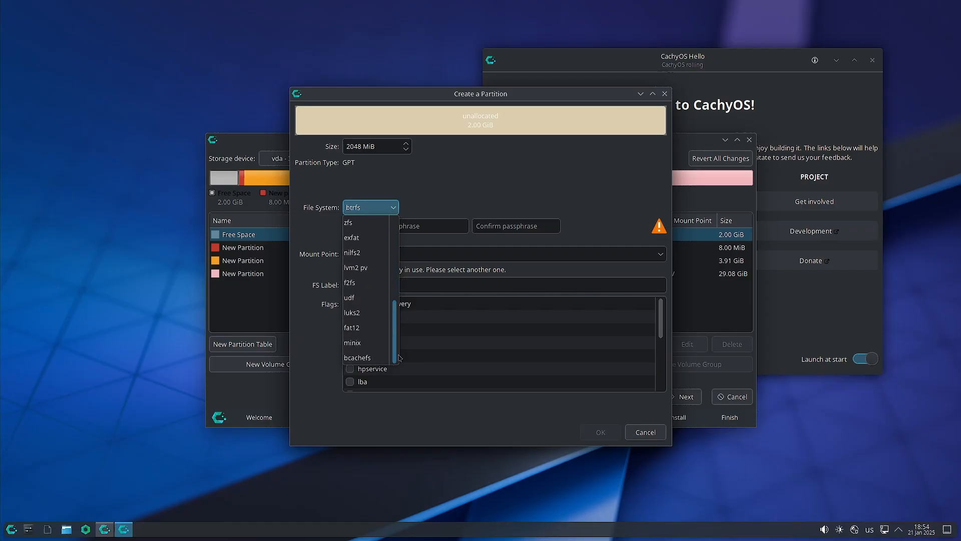
scroll(373, 297, "up", 4)
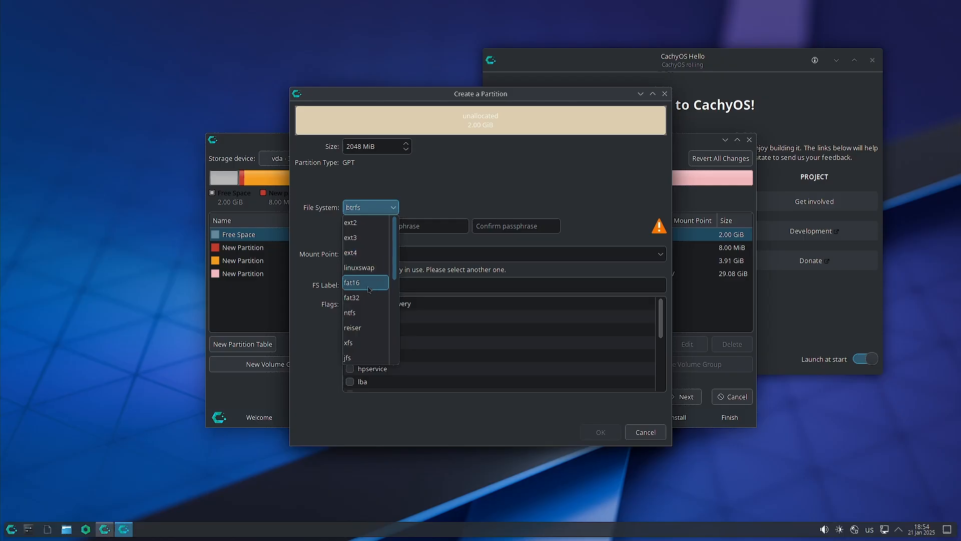
left_click(368, 302)
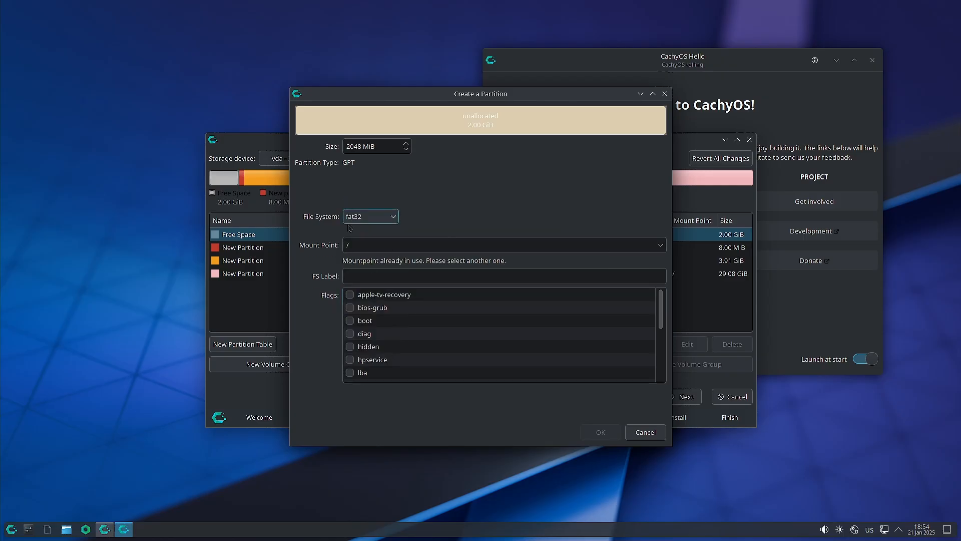
left_click(372, 243)
scroll(356, 326, "down", 2)
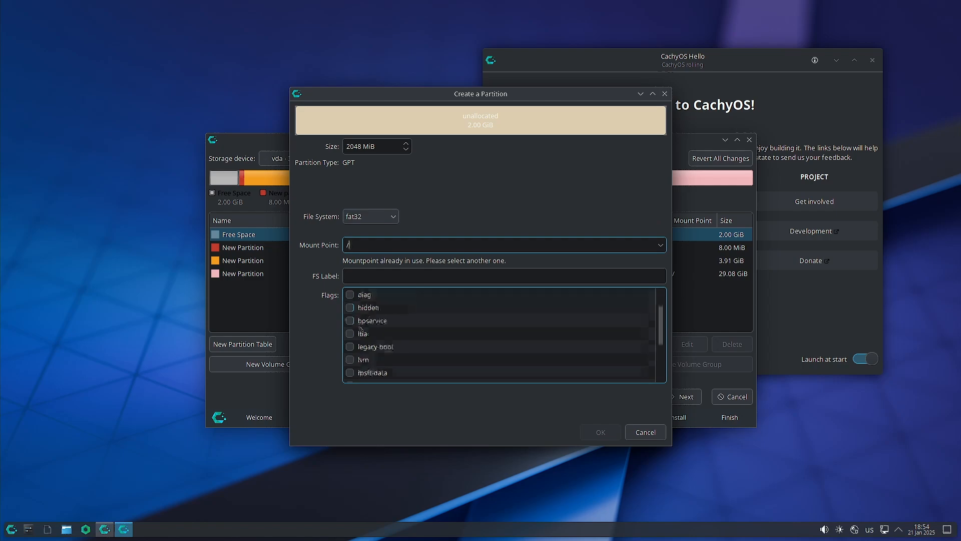
scroll(356, 326, "up", 2)
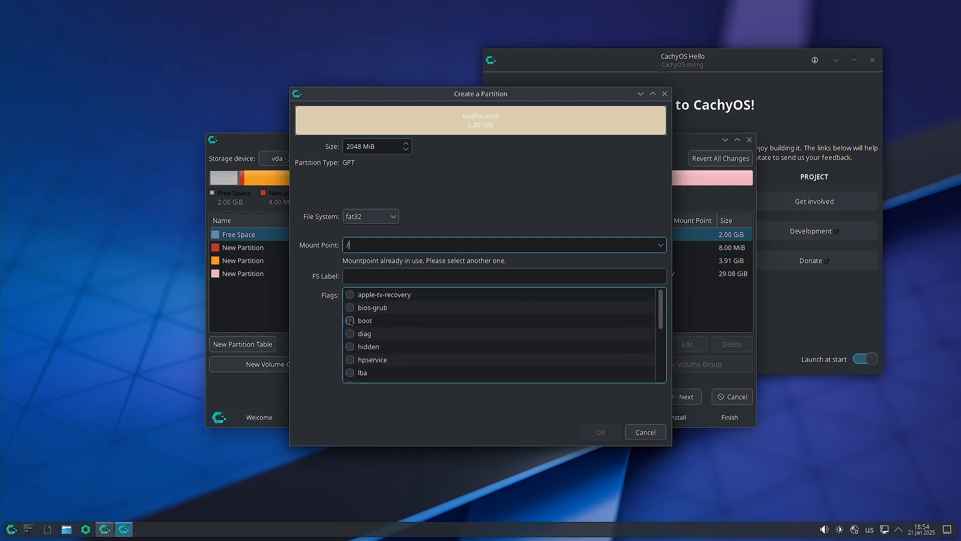
left_click(351, 321)
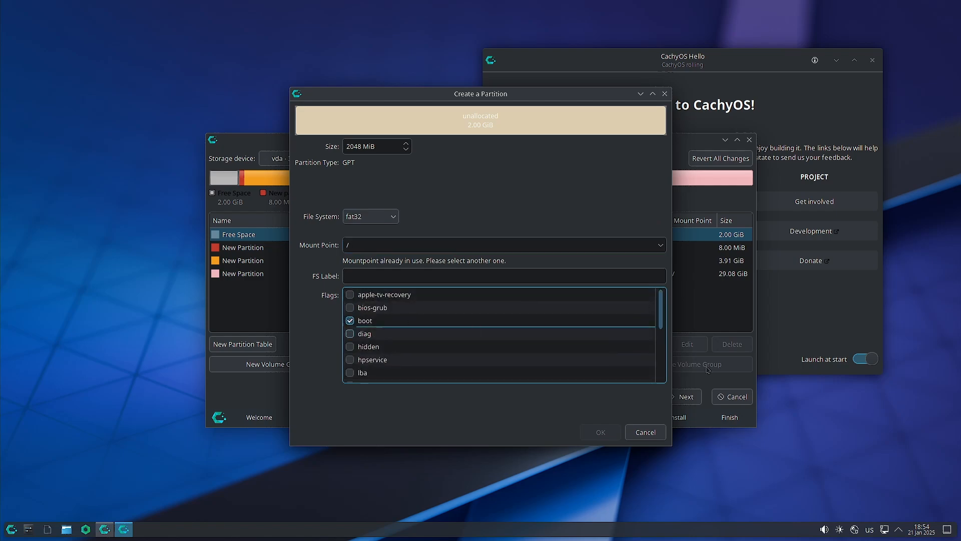
Switch the new partition to ext4 and enable encryption, entering the passphrase twice.
left_click(389, 220)
left_click(379, 262)
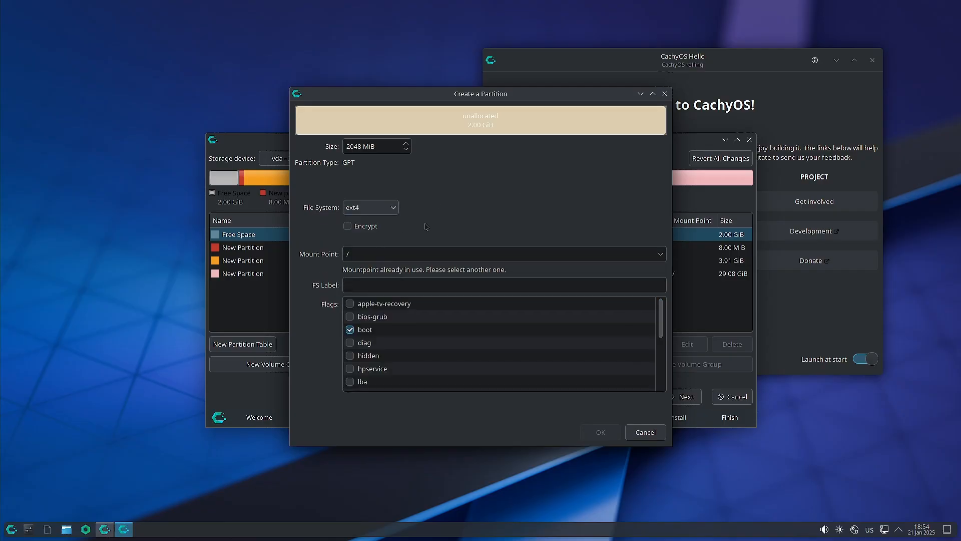
left_click(348, 226)
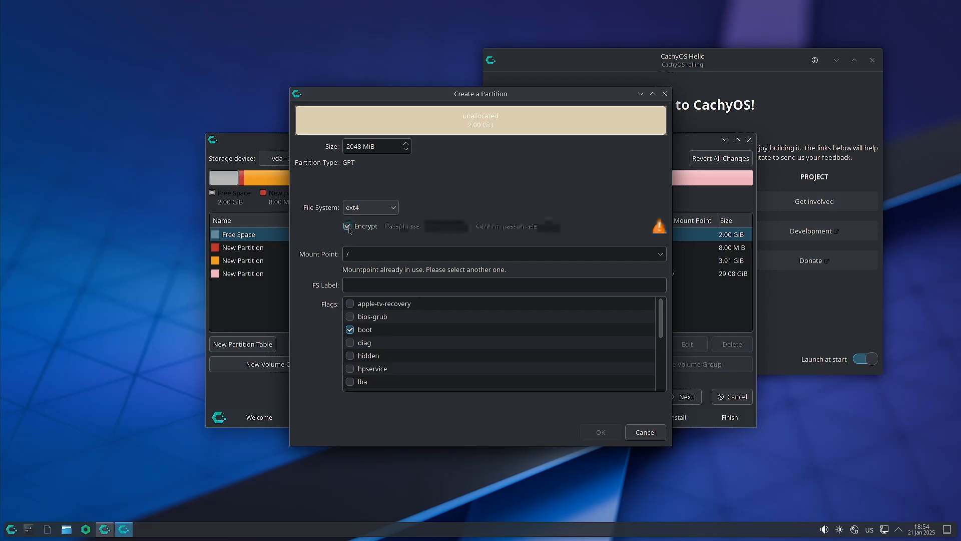
left_click(416, 228)
type("●●●")
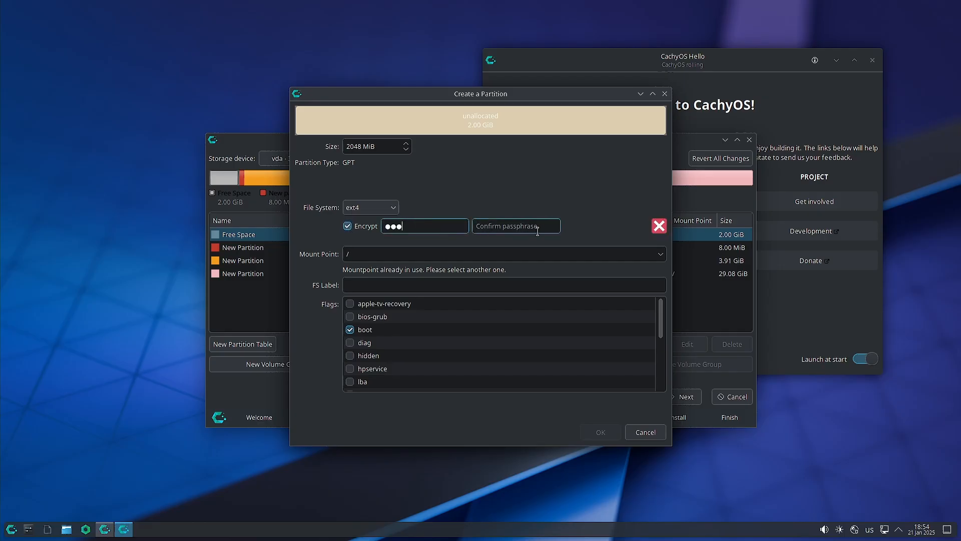
left_click(537, 230)
type("●●●")
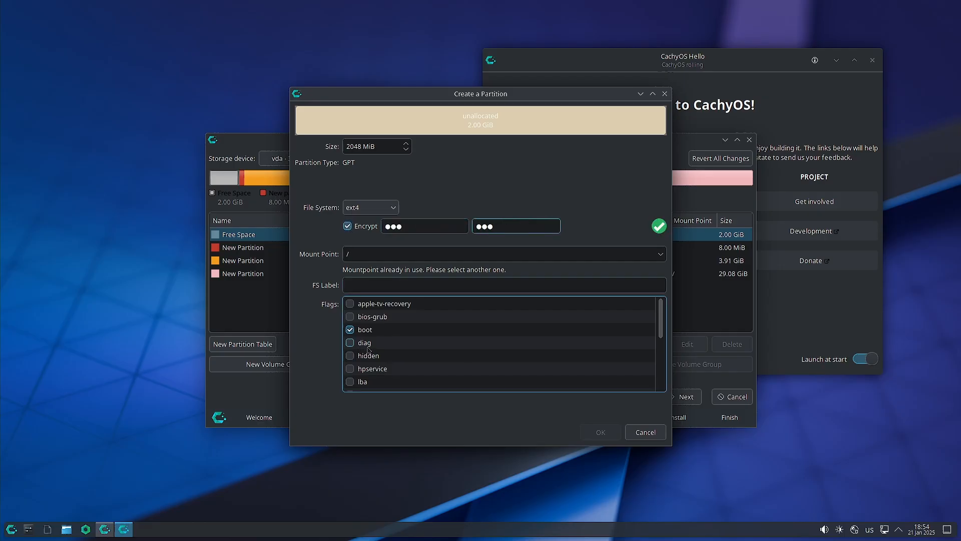
Replace the / mount point with /boot for the new partition.
scroll(606, 373, "down", 4)
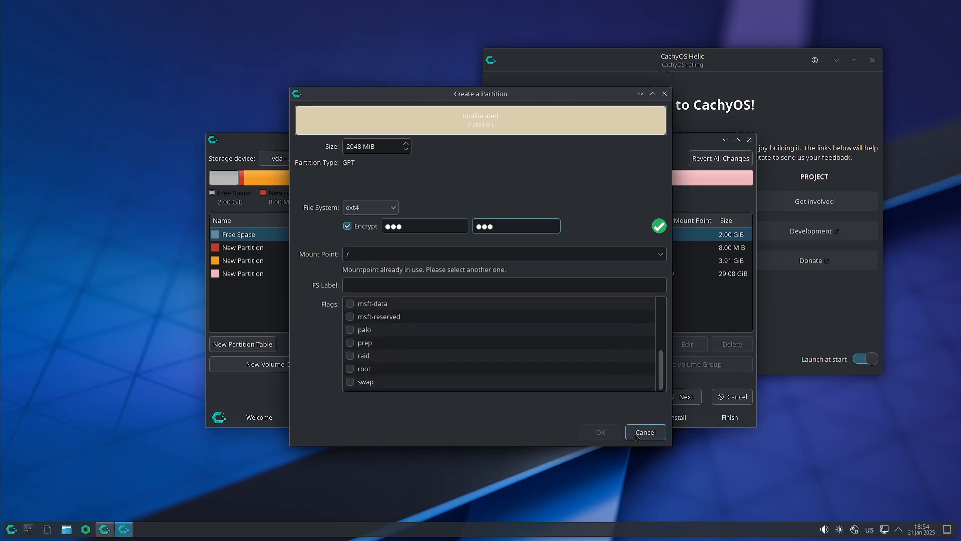
scroll(368, 320, "up", 4)
left_click(367, 331)
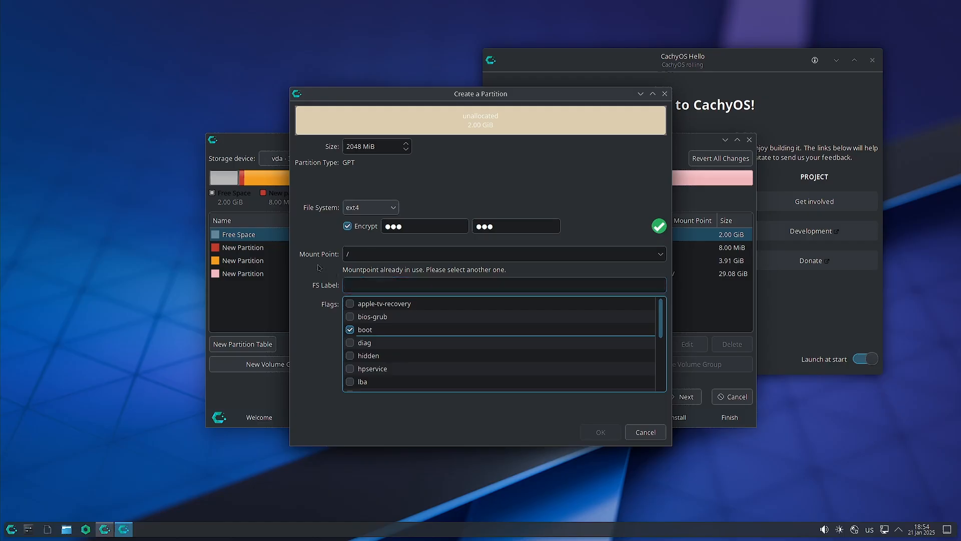
left_click(385, 251)
key("BackSpace")
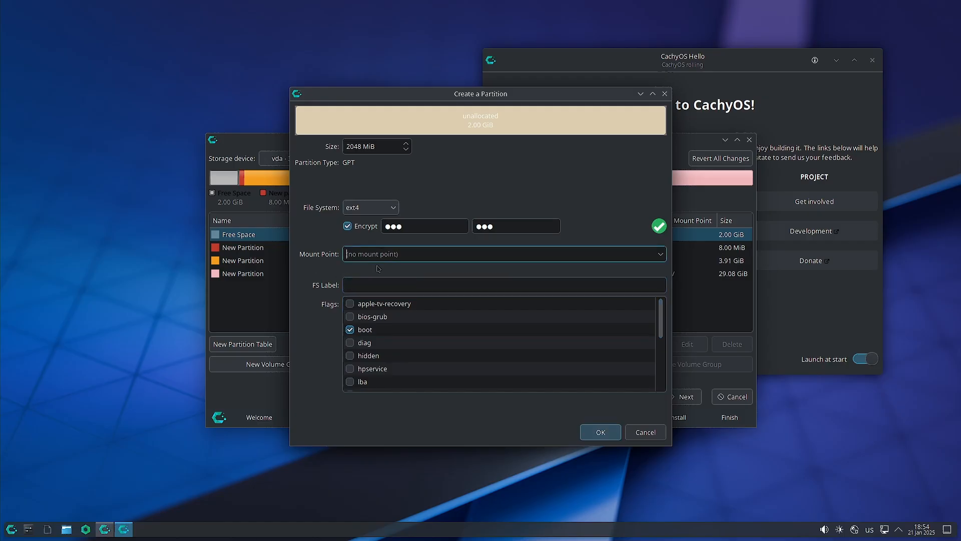
left_click(658, 254)
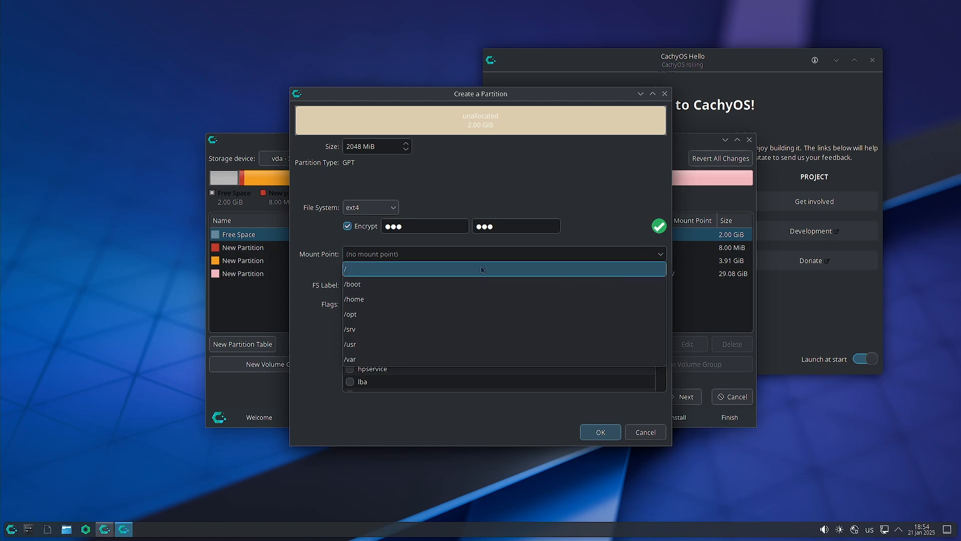
left_click(466, 284)
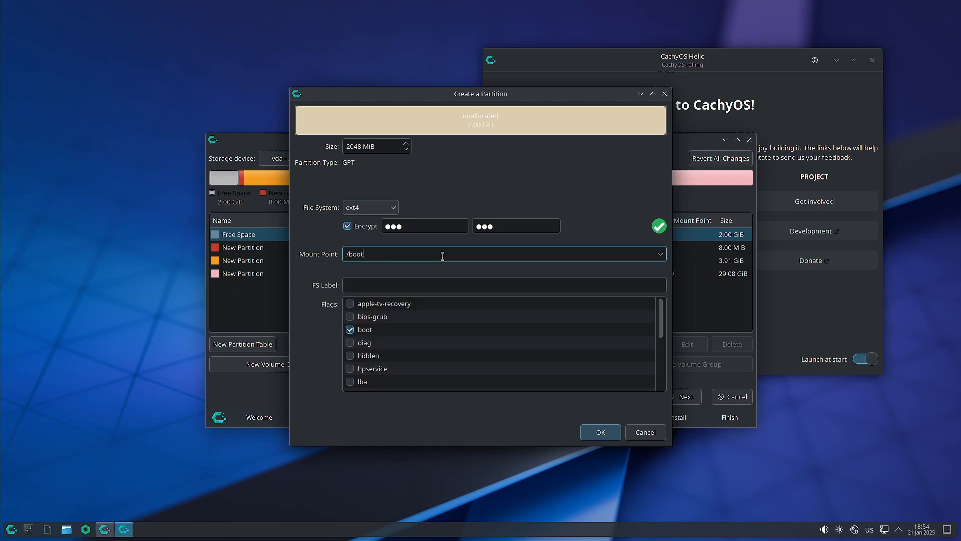
Complete the /boot/efi mount point and create the partition, then return after the missing-EFI warning.
type("/efi")
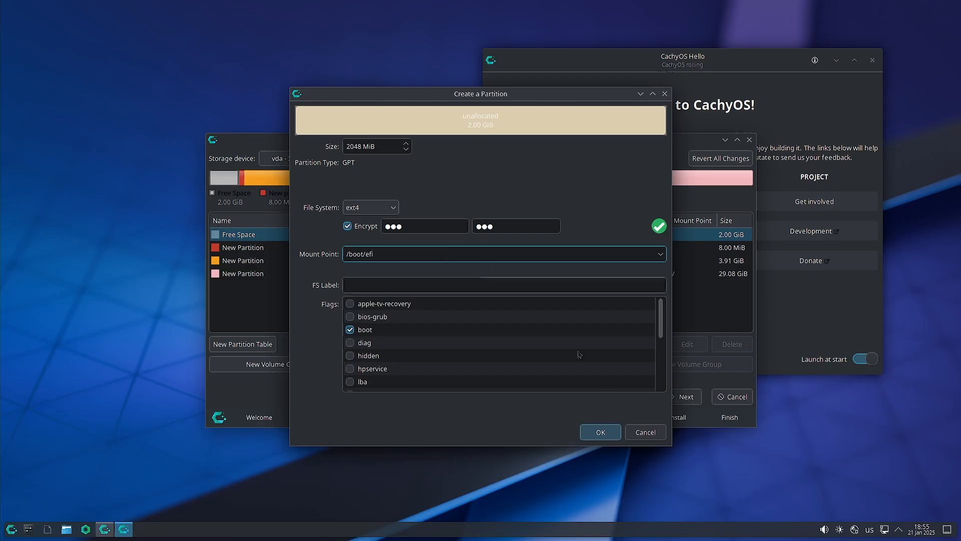
left_click(603, 431)
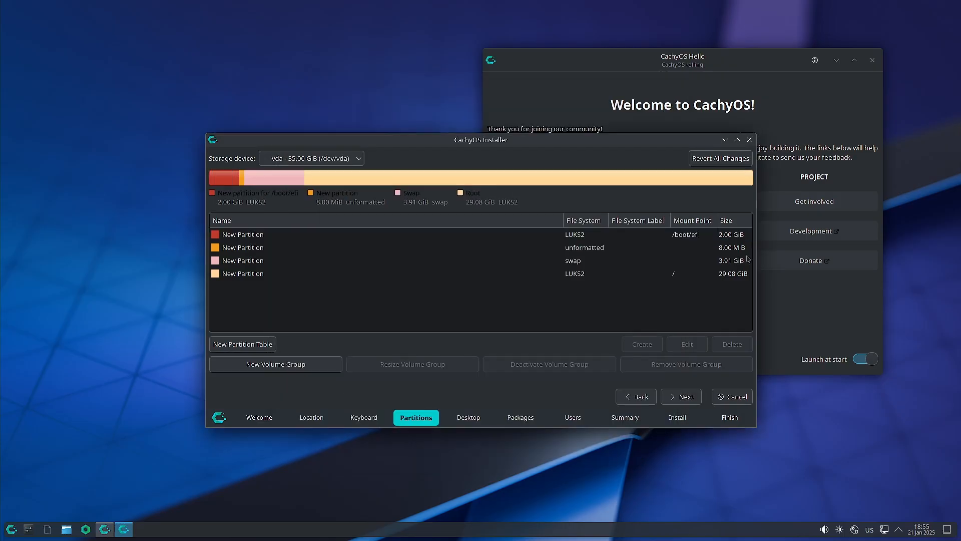
left_click(688, 400)
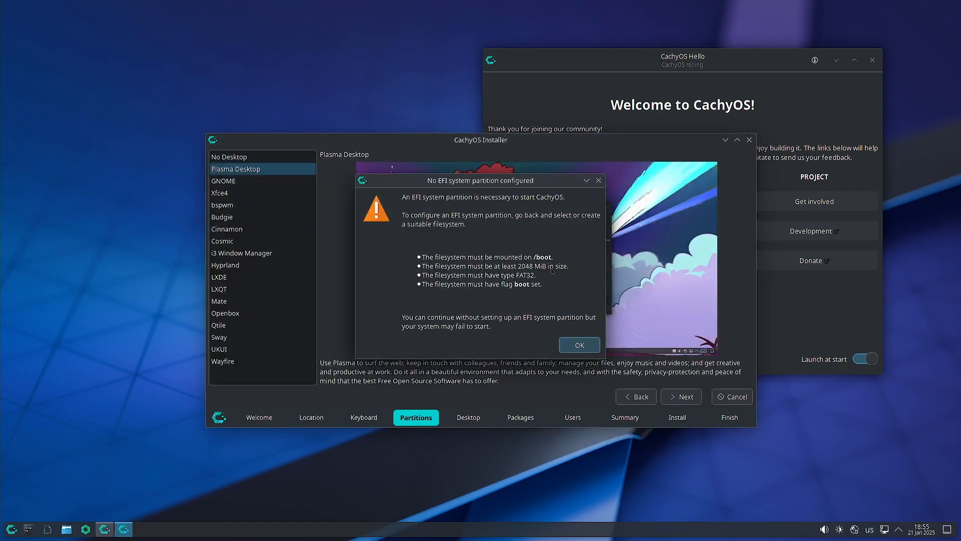
left_click(581, 349)
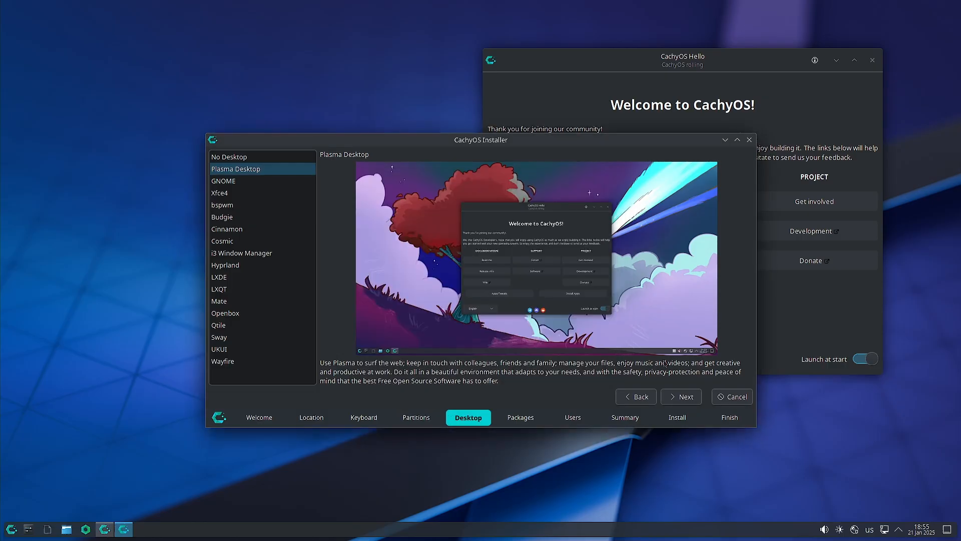
left_click(635, 397)
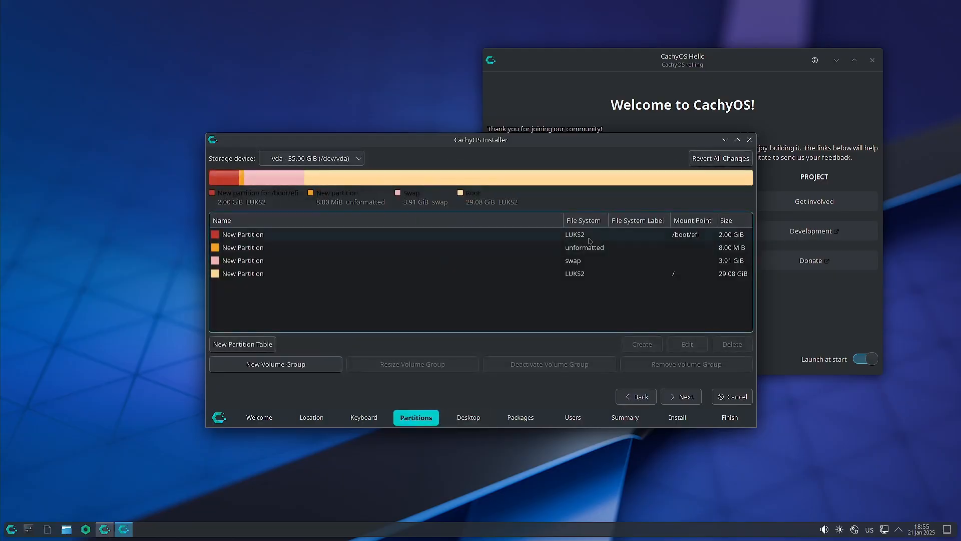
Change the 2 GiB /boot/efi partition's file system to fat32.
left_click(701, 347)
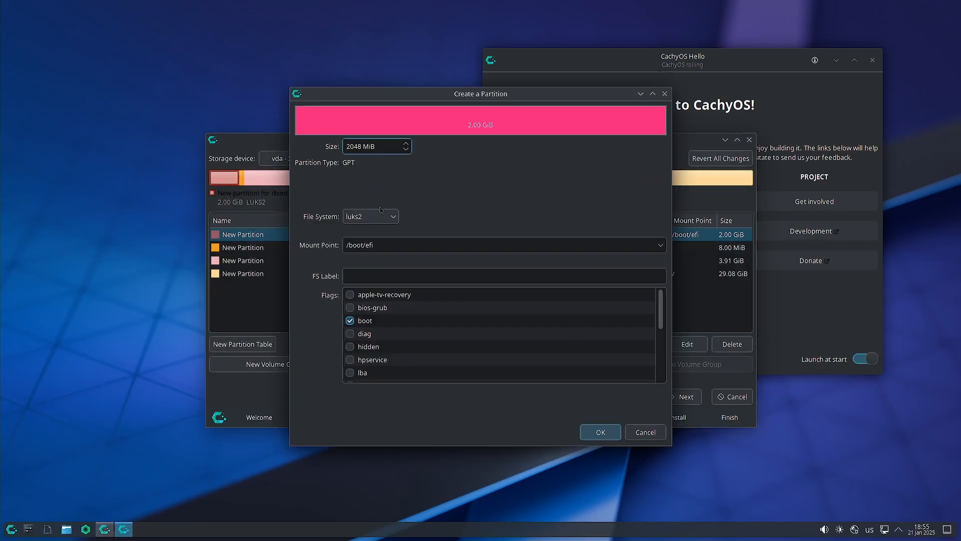
left_click(394, 219)
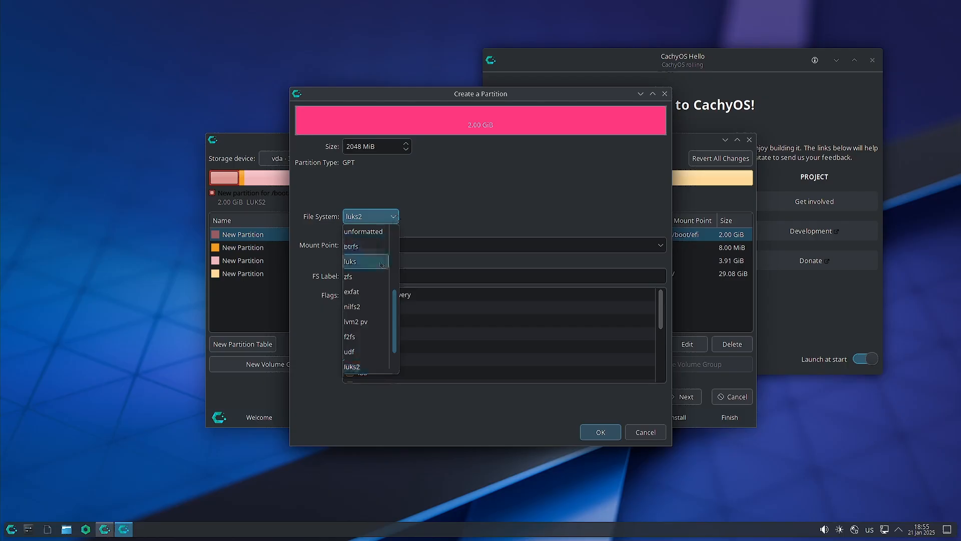
scroll(381, 267, "up", 5)
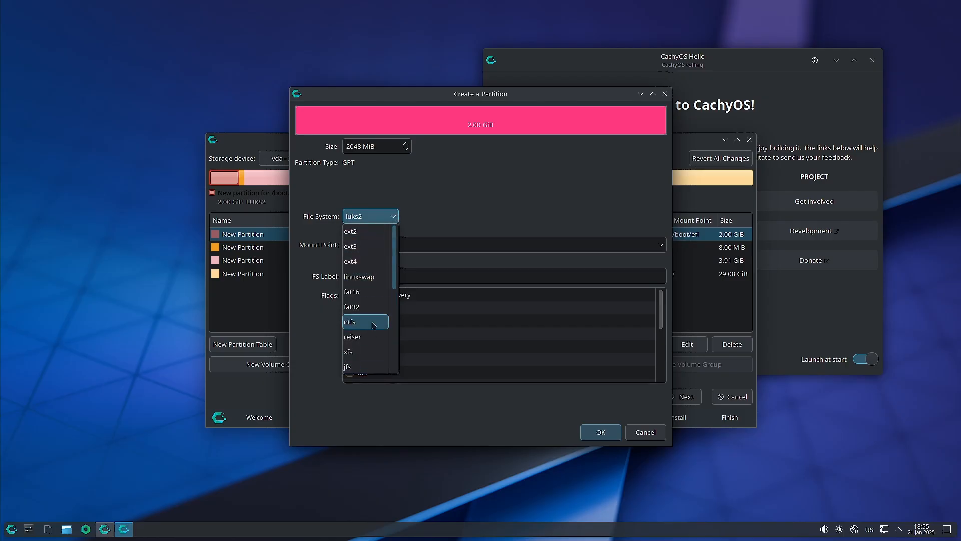
left_click(369, 307)
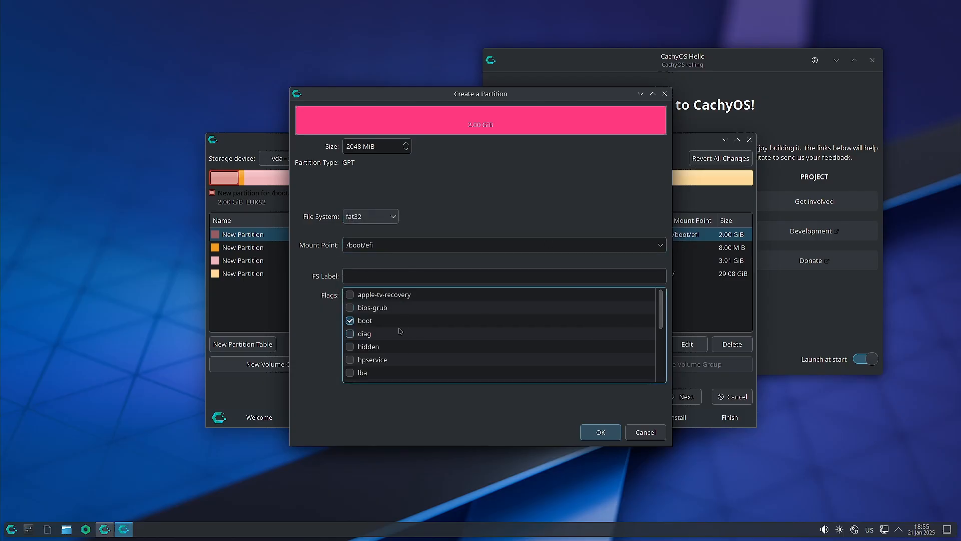
left_click(597, 433)
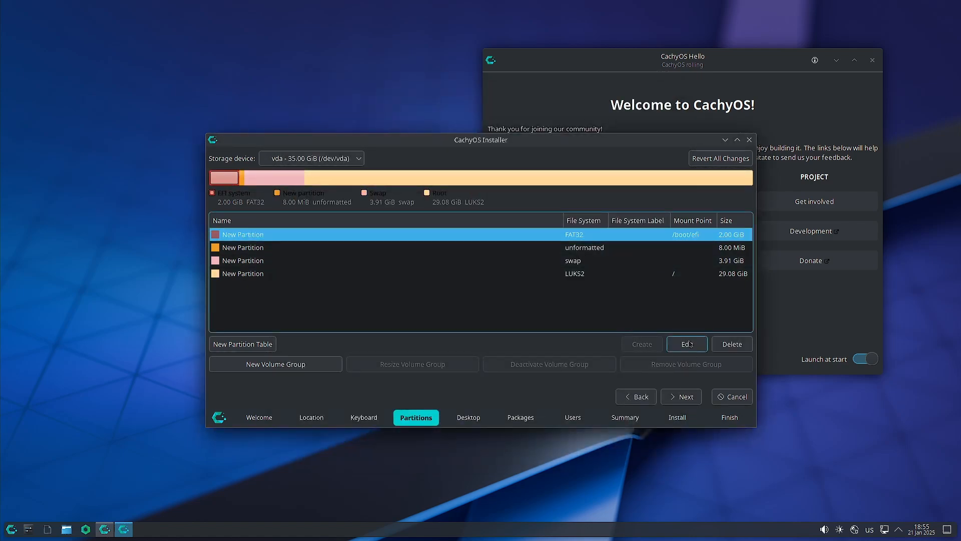
Retry continuing, dismiss the missing-EFI warning, and review the FAT32 partition's settings unchanged.
left_click(687, 397)
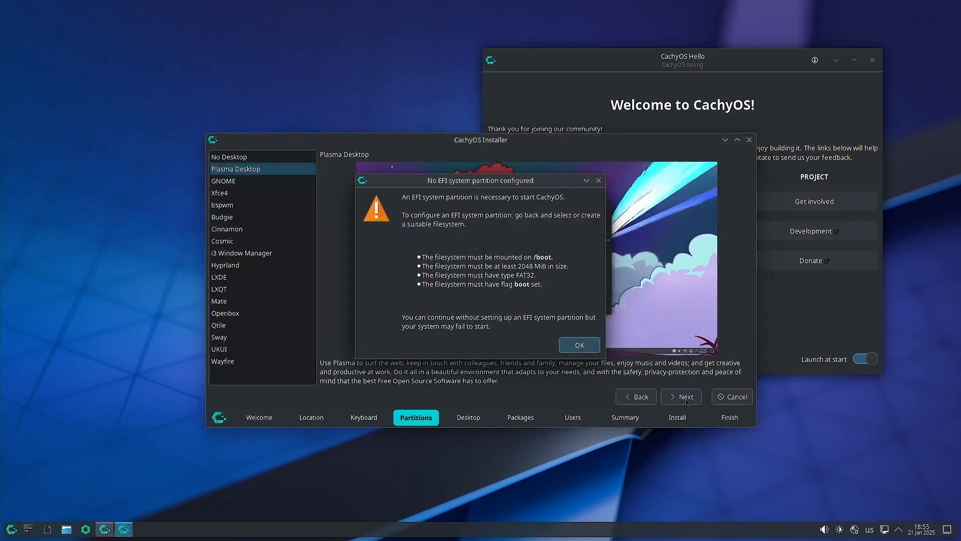
left_click(591, 349)
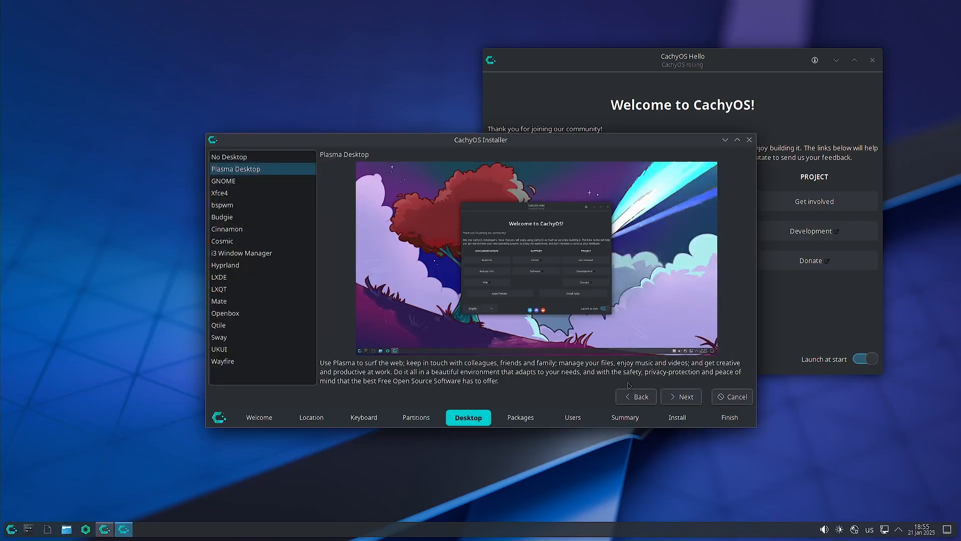
left_click(634, 396)
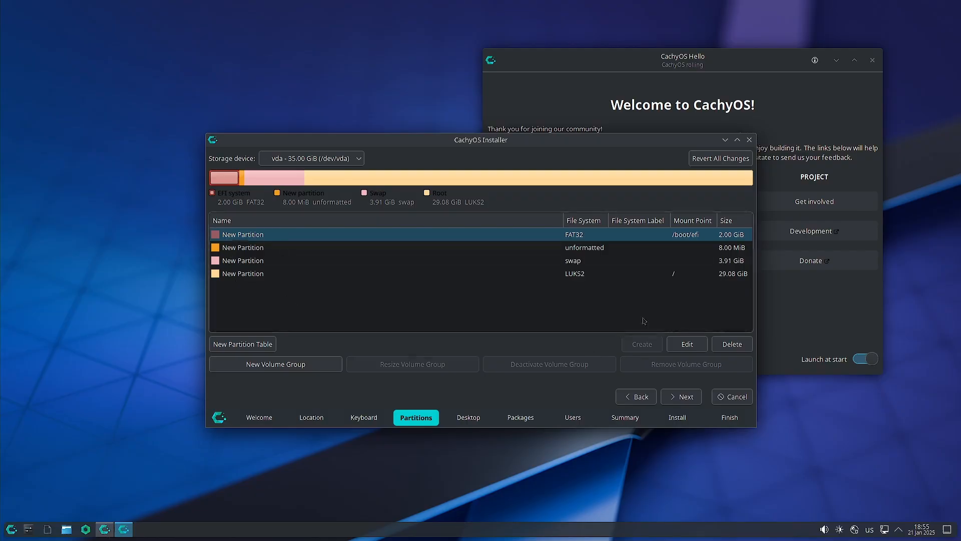
left_click(684, 346)
scroll(436, 305, "down", 3)
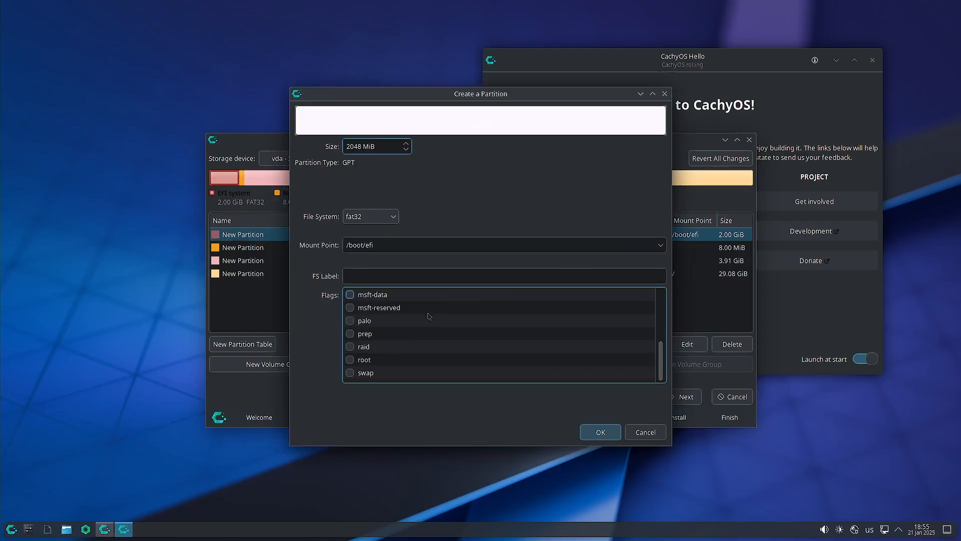
scroll(426, 318, "up", 3)
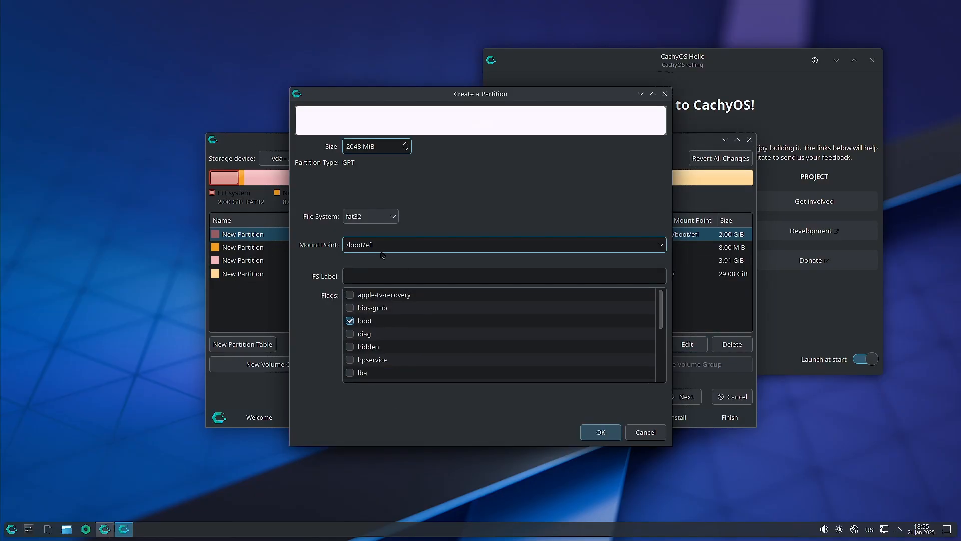
left_click(600, 432)
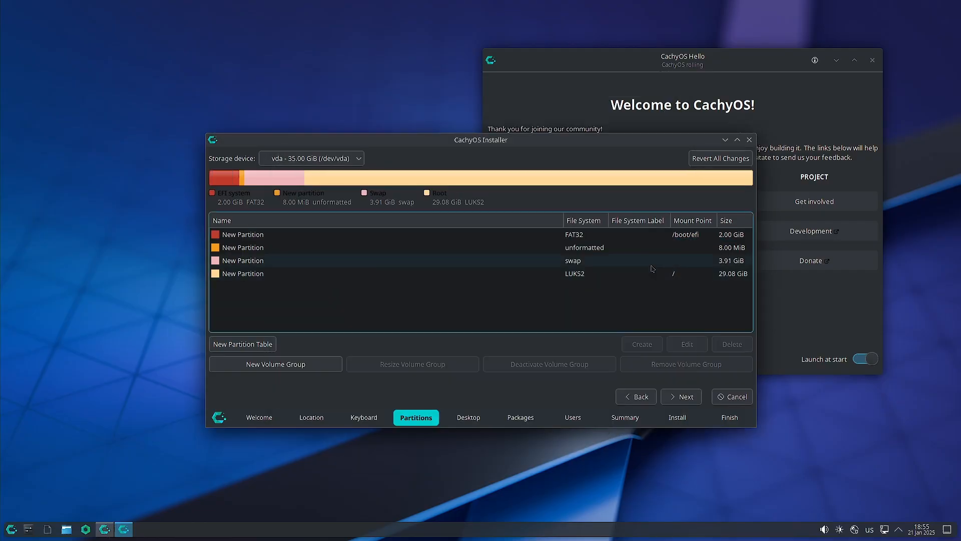
Review the 8 MiB, swap and LUKS2 root partitions, retry, then select the FAT32 partition.
left_click(579, 250)
left_click(575, 263)
left_click(574, 275)
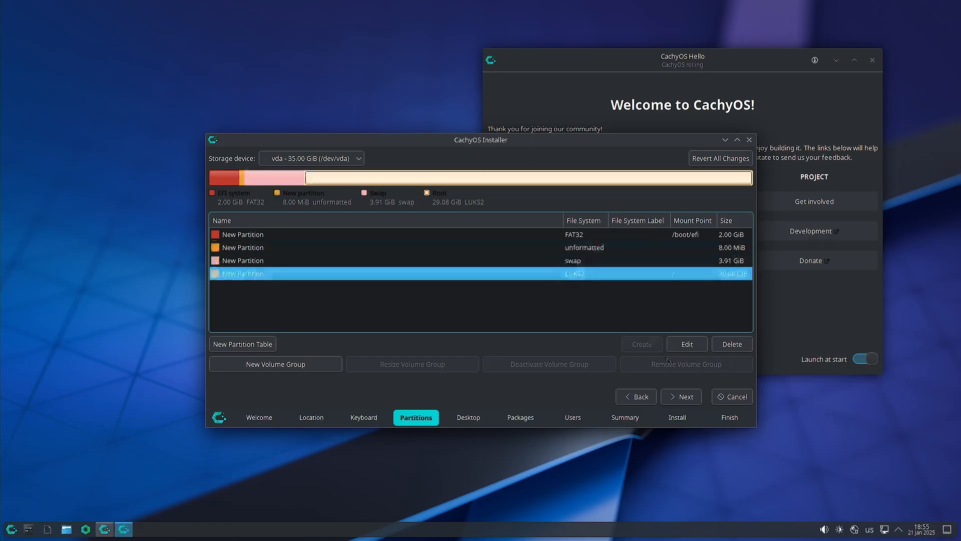
left_click(689, 396)
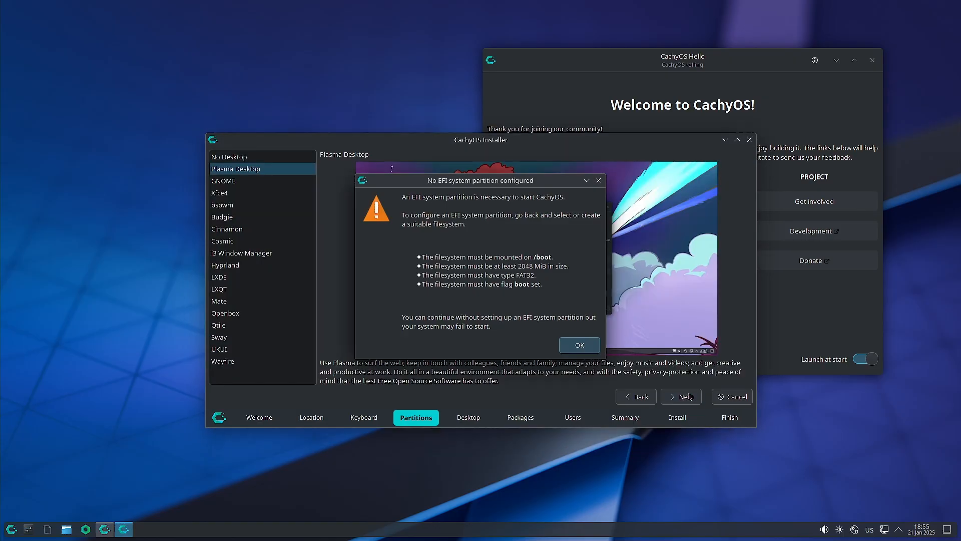
left_click(578, 346)
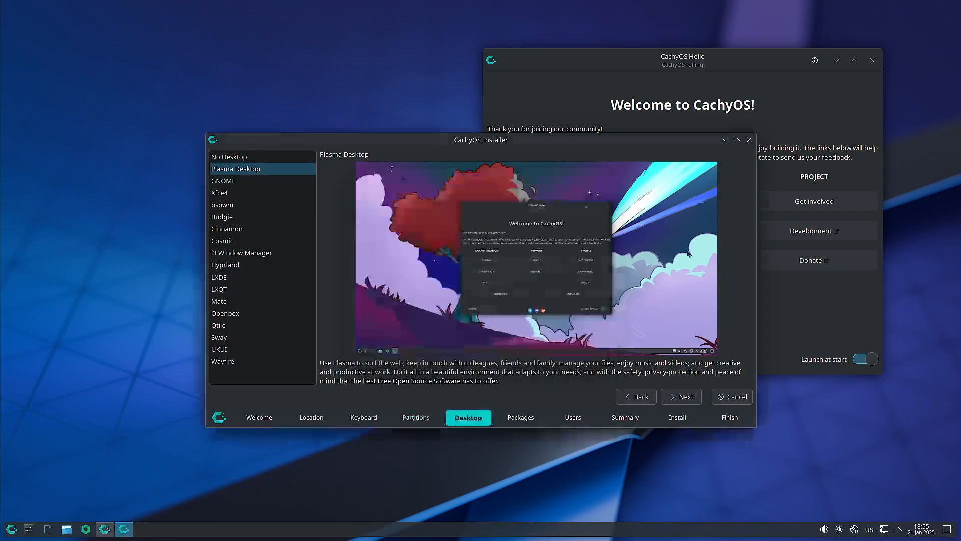
left_click(640, 397)
left_click(701, 234)
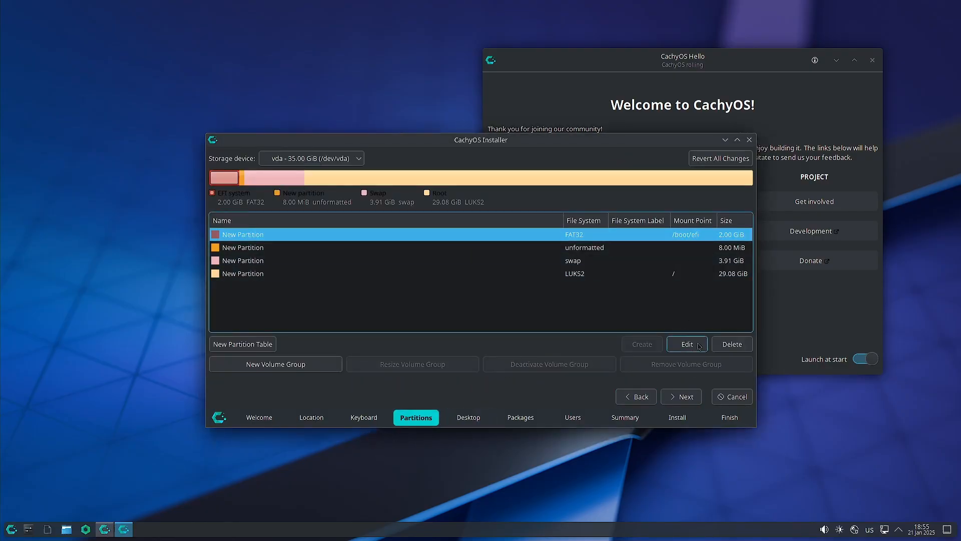
Delete the FAT32 partition and recreate it in the 2.00 GiB free space as fat32, /boot/efi, boot flag.
left_click(732, 343)
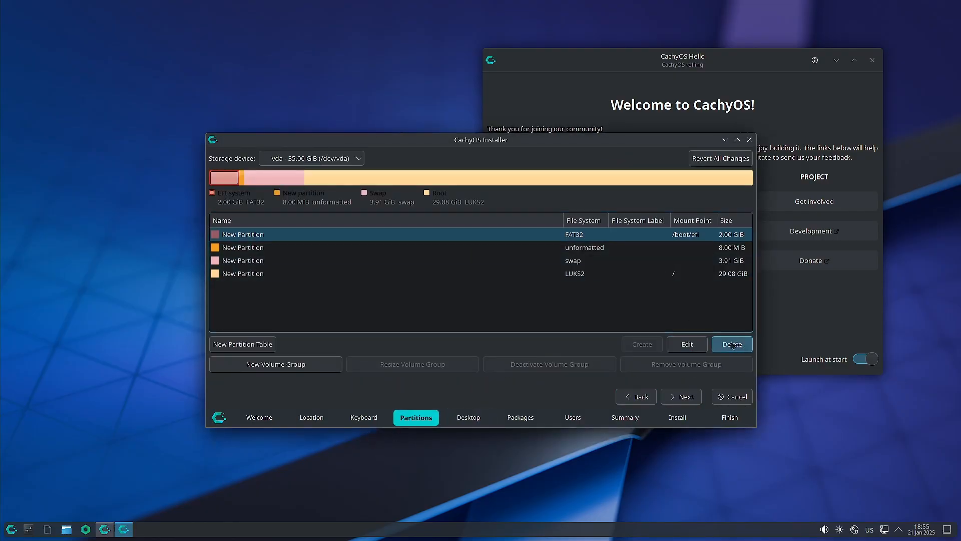
left_click(572, 238)
left_click(642, 345)
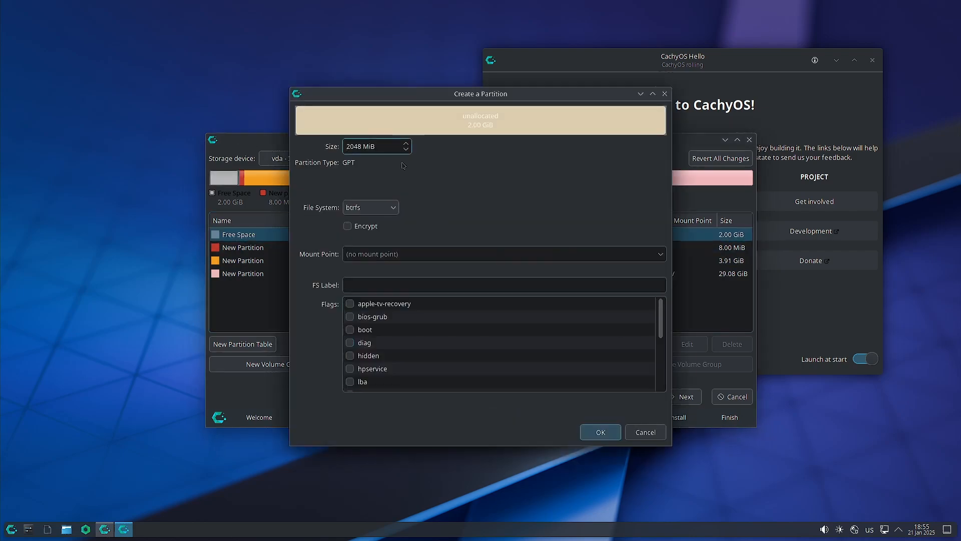
left_click(379, 208)
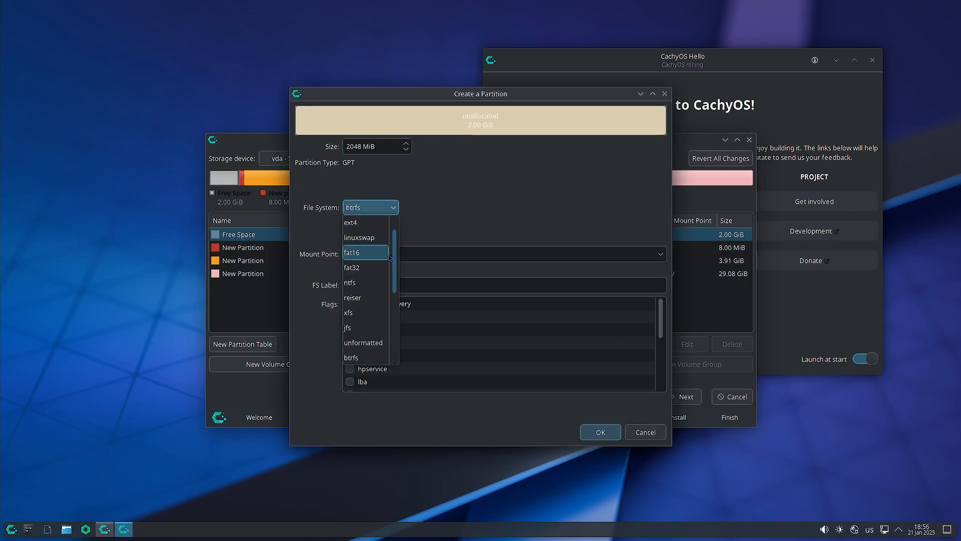
left_click(373, 267)
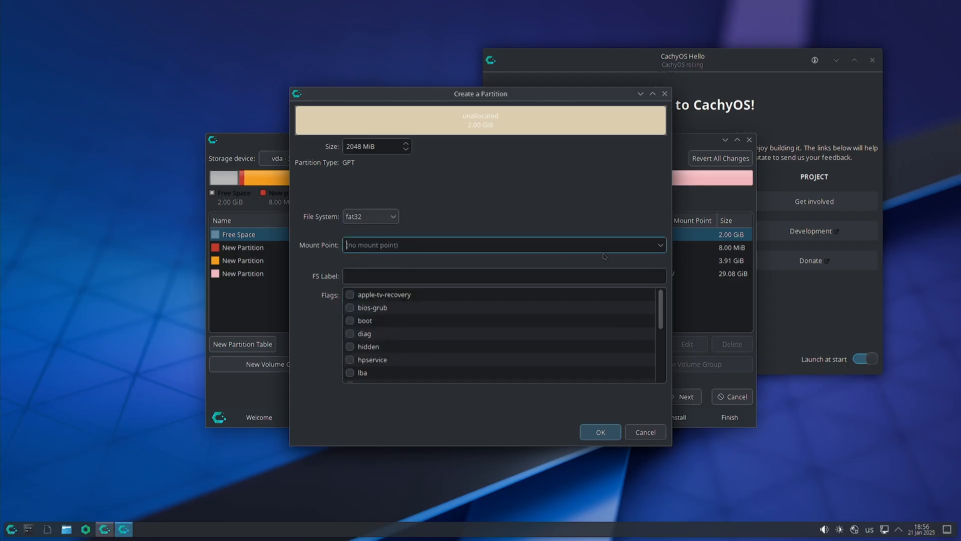
left_click(661, 246)
left_click(624, 277)
left_click(350, 320)
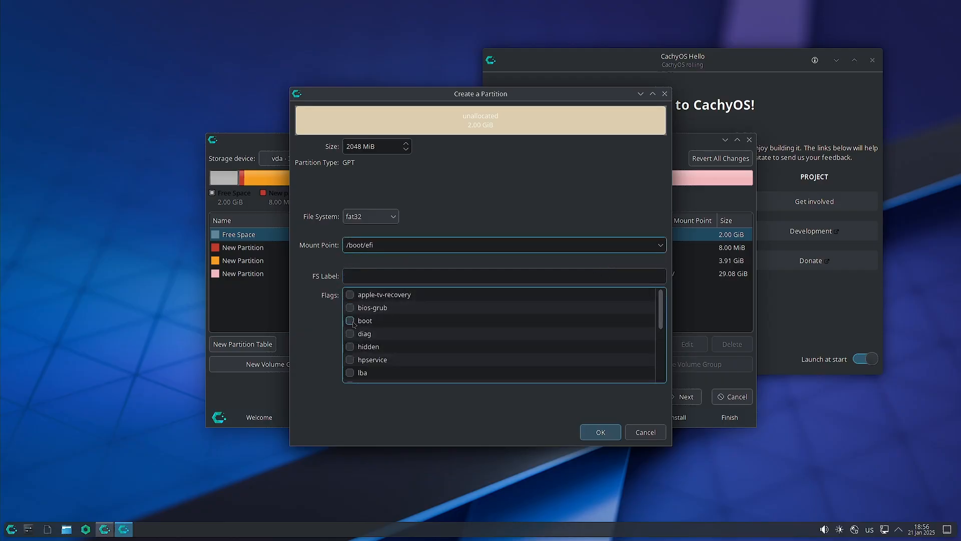
left_click(600, 432)
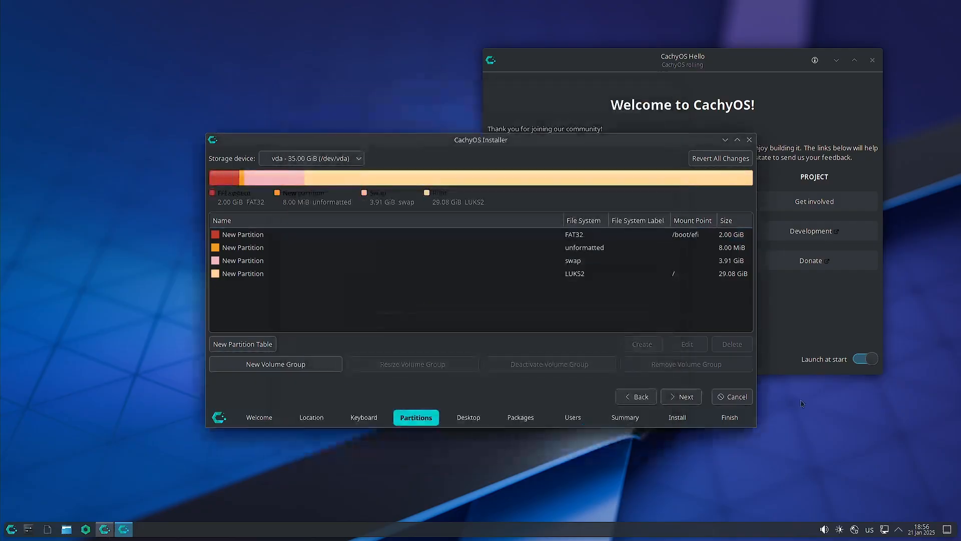
Retry Next, dismiss the missing-EFI warning, and open the FAT32 /boot/efi partition for editing.
left_click(684, 397)
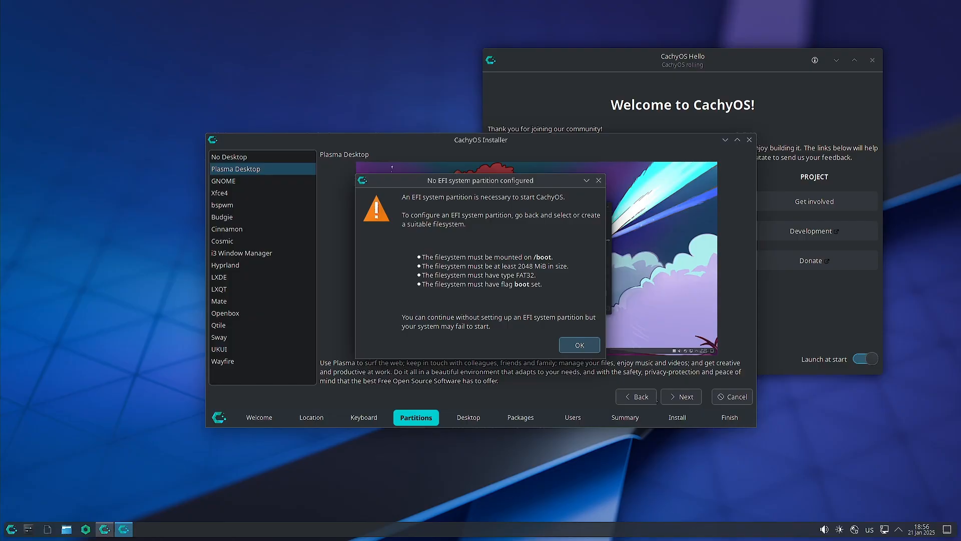
left_click(581, 345)
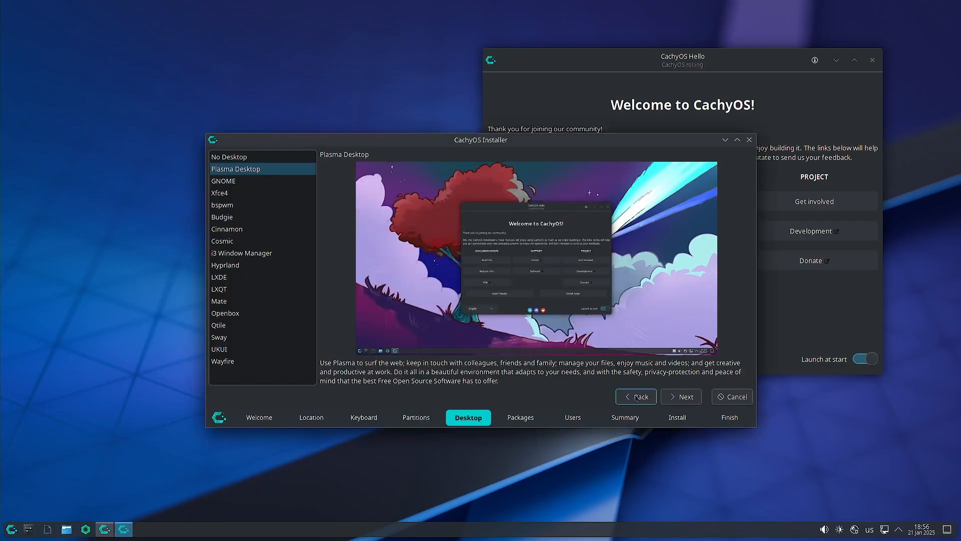
left_click(636, 397)
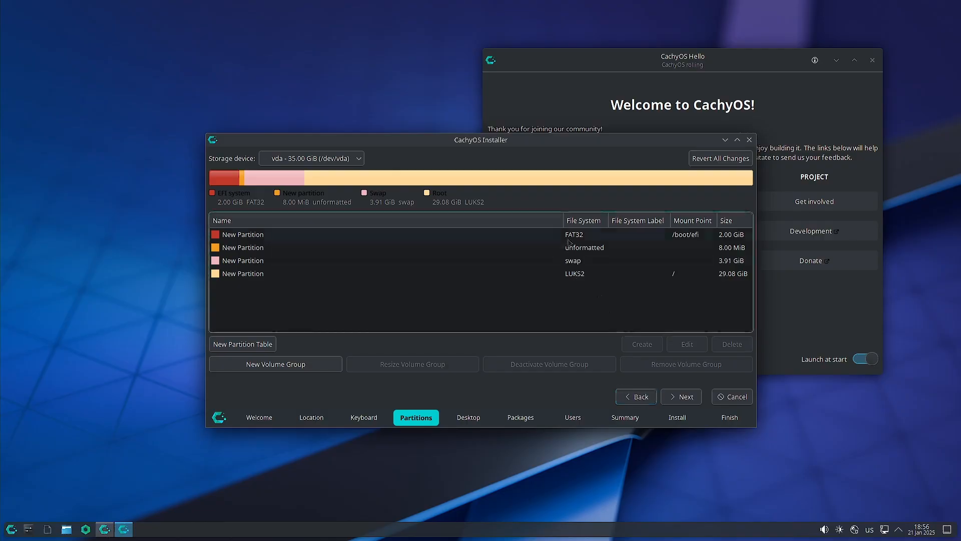
left_click(569, 238)
left_click(687, 344)
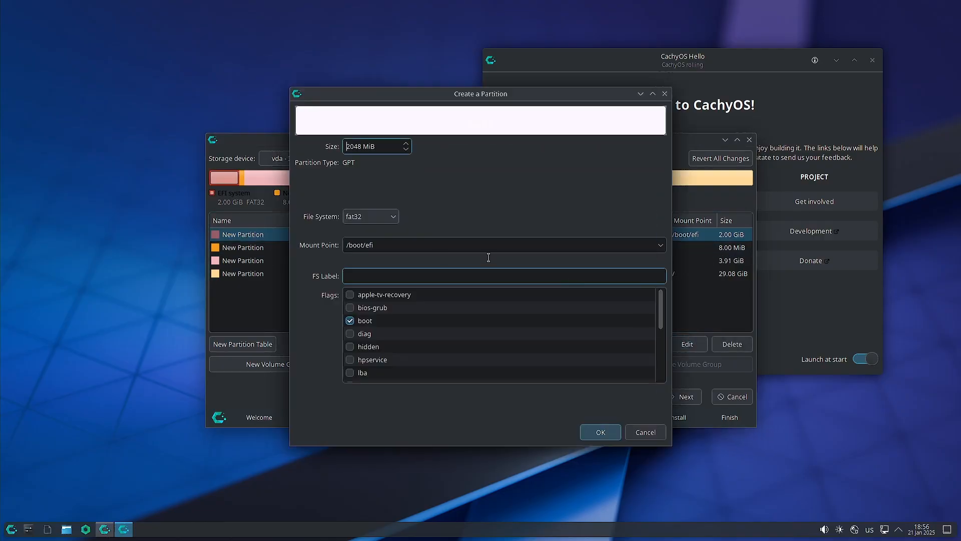
Keep fat32, change the mount point to /boot, and continue past partitioning.
left_click(394, 216)
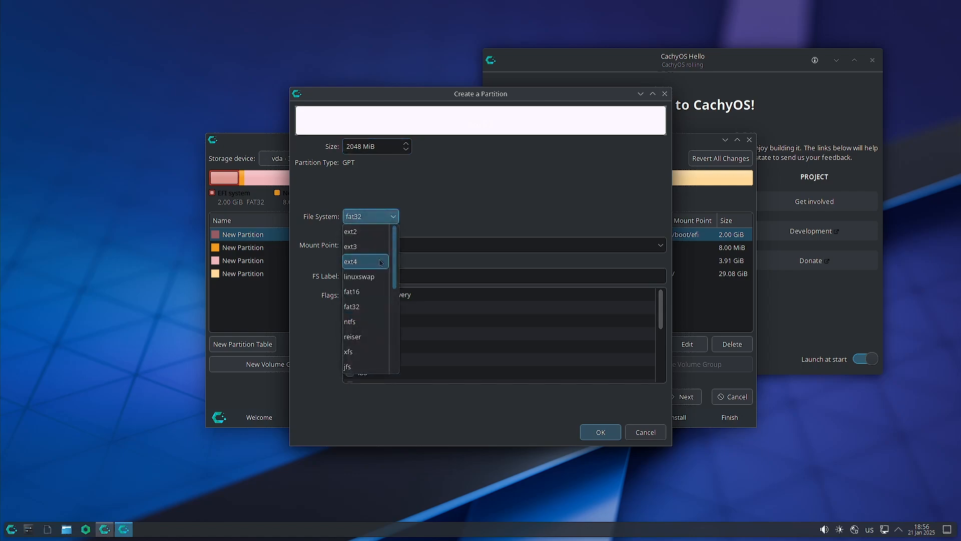
left_click(356, 307)
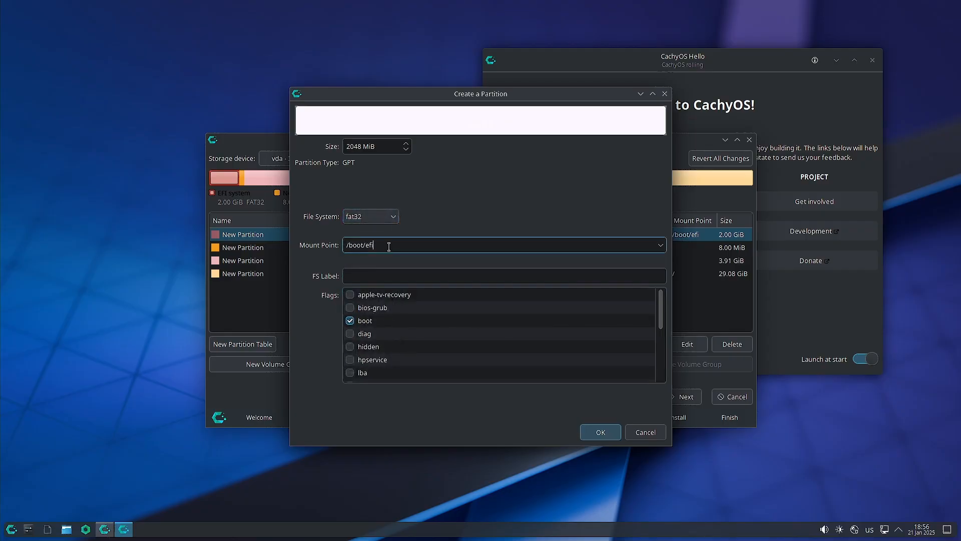
left_click(389, 246)
type("/boot")
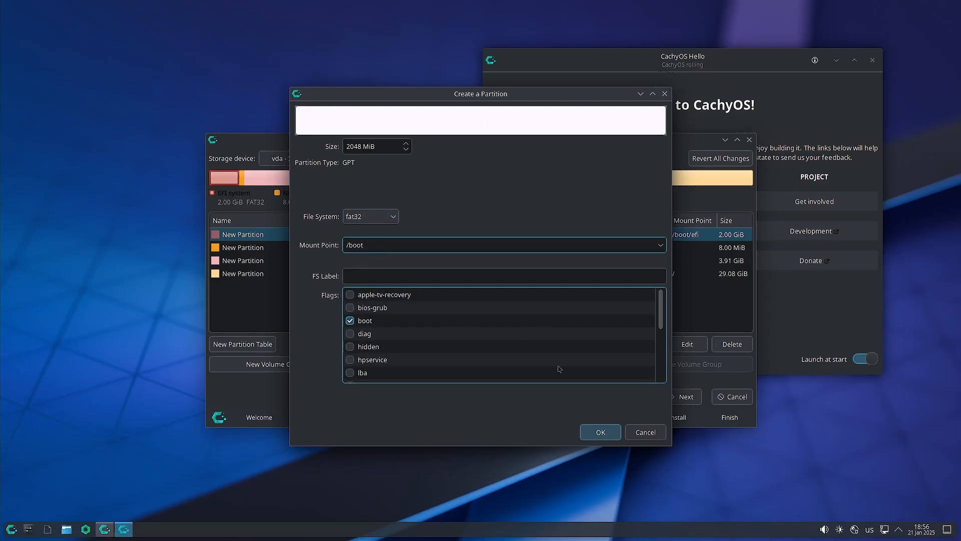
left_click(600, 431)
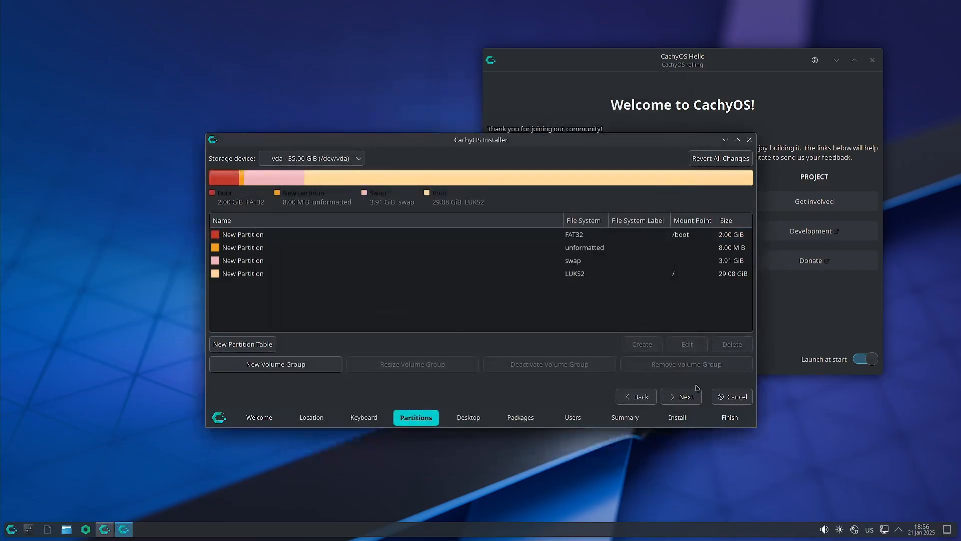
left_click(687, 398)
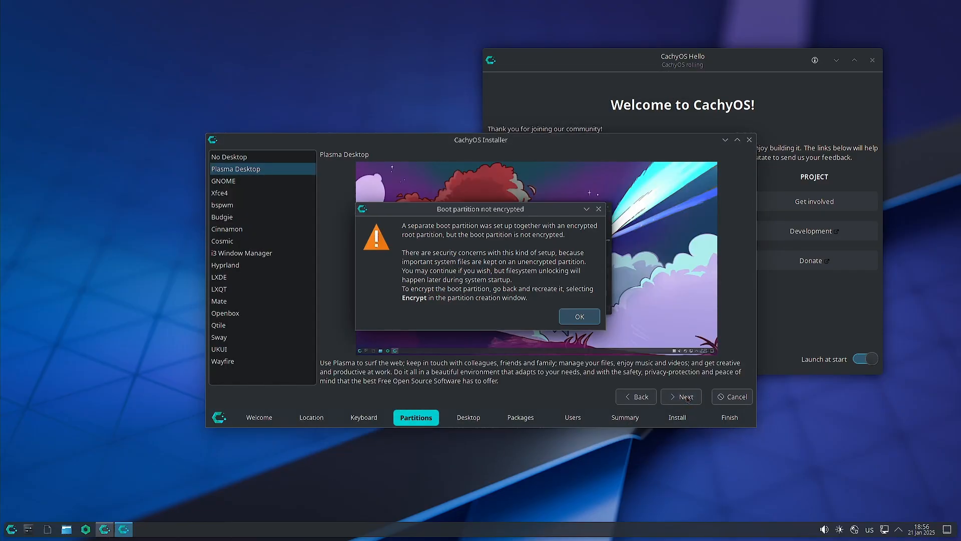
Acknowledge the unencrypted boot partition warning and move from the desktop choice to Packages.
left_click(578, 317)
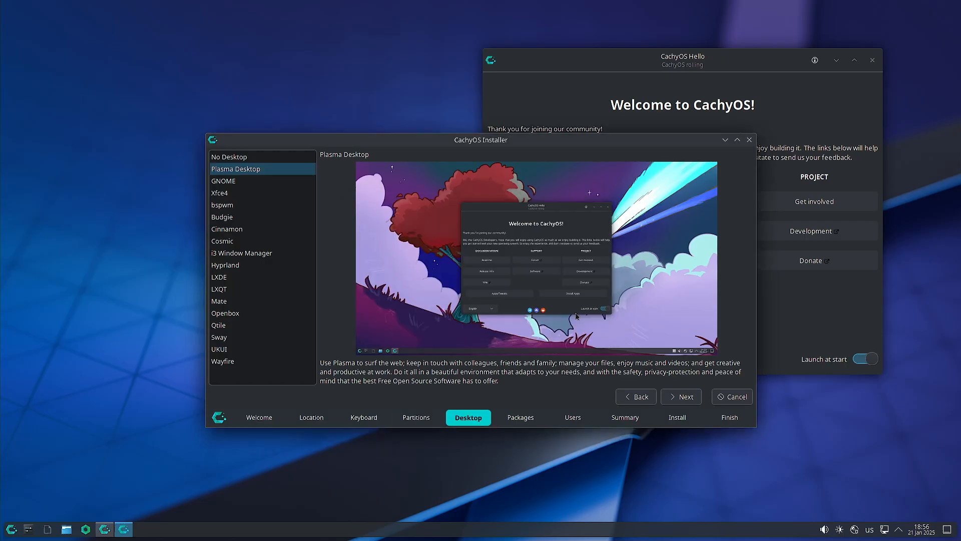
left_click(694, 398)
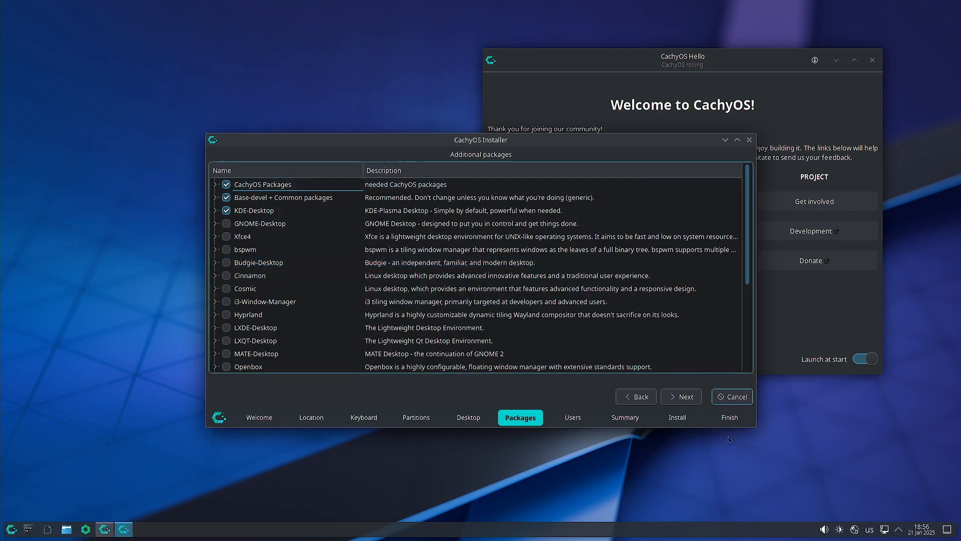
Maximise the installer and expand CachyOS Packages, Base-devel + Common and Some applications selection.
left_click(737, 140)
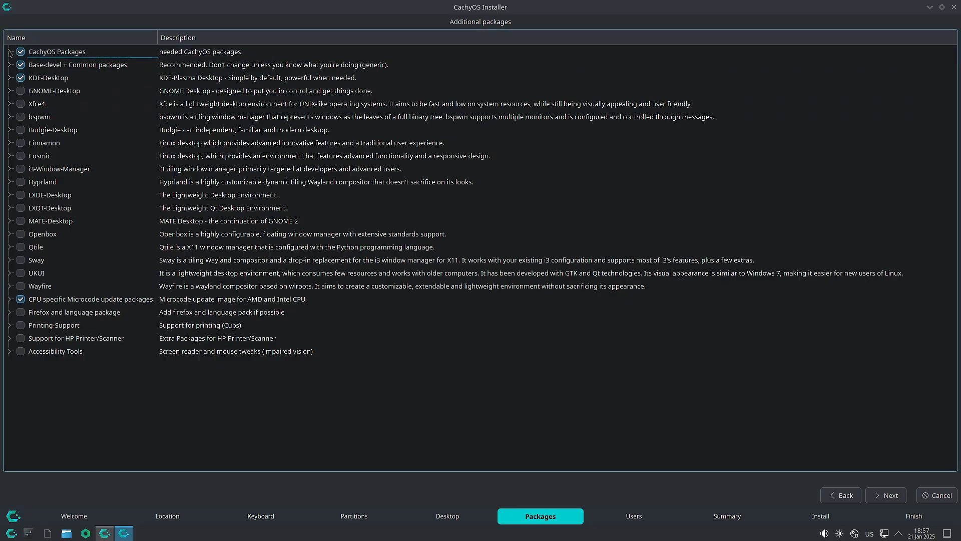
left_click(9, 52)
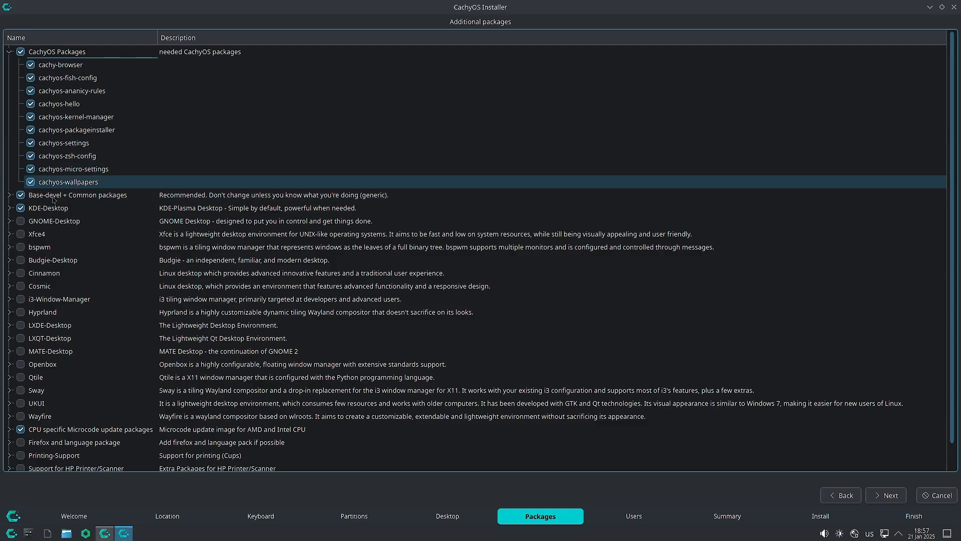
left_click(9, 195)
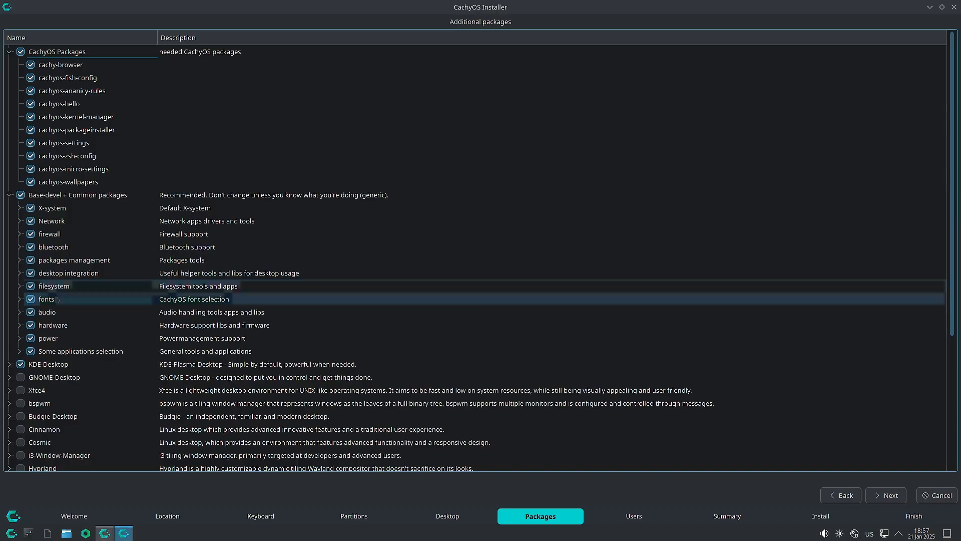
scroll(56, 323, "down", 1)
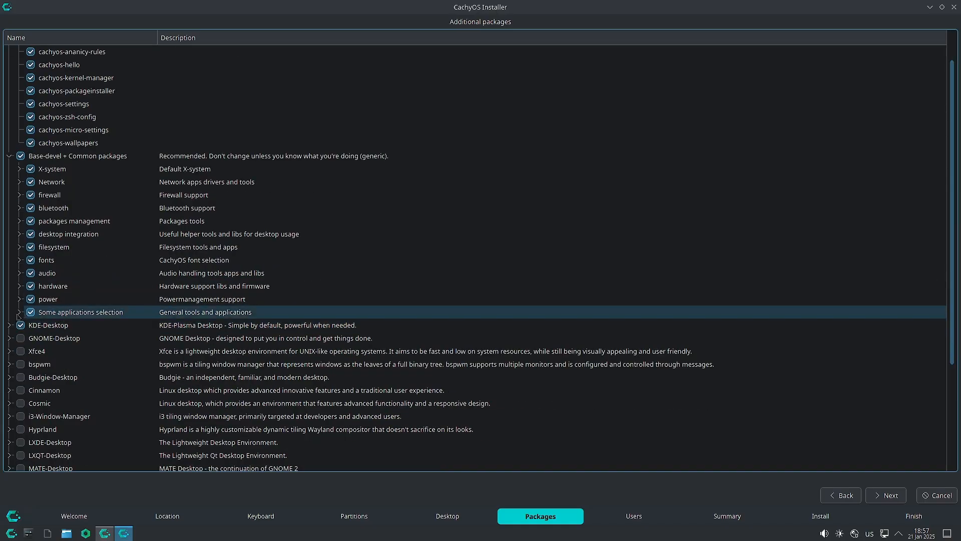
left_click(19, 313)
scroll(88, 338, "down", 2)
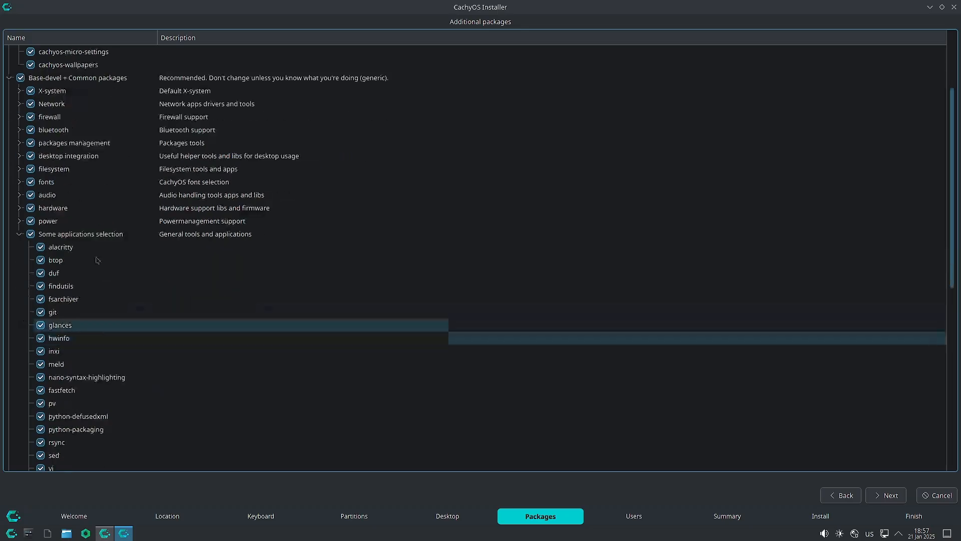
scroll(81, 265, "down", 2)
scroll(81, 266, "down", 1)
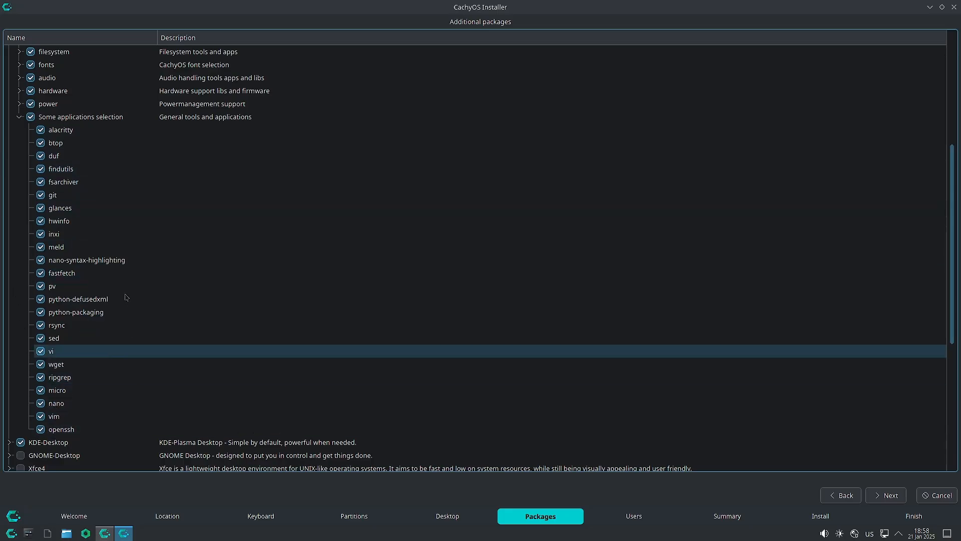
Review the KDE-Desktop and CPU microcode package groups, collapsing each afterwards.
left_click(20, 119)
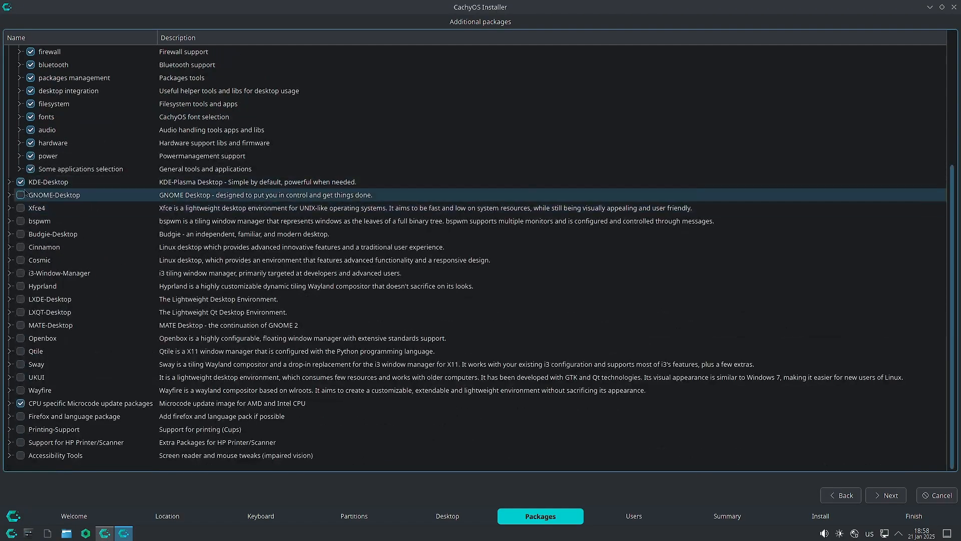
left_click(7, 182)
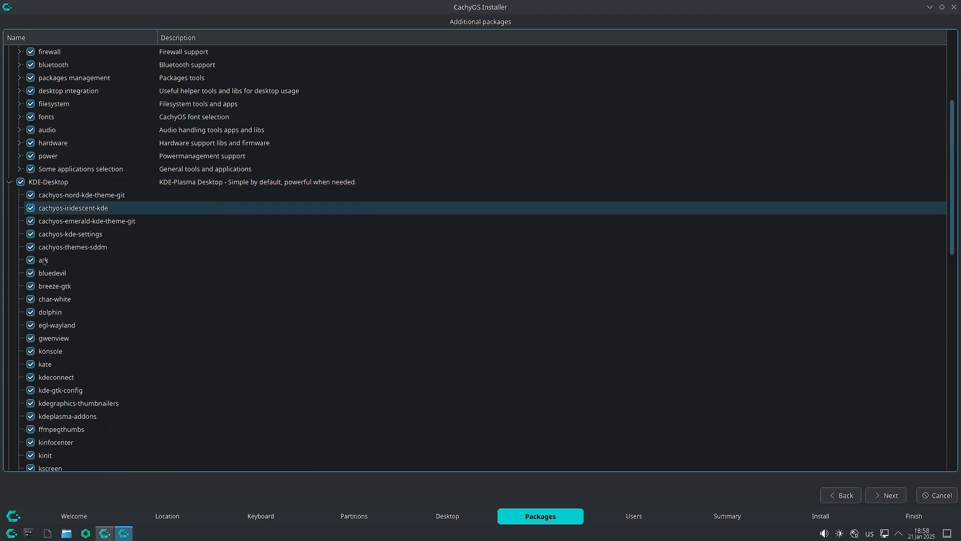
scroll(46, 265, "down", 5)
scroll(46, 268, "down", 4)
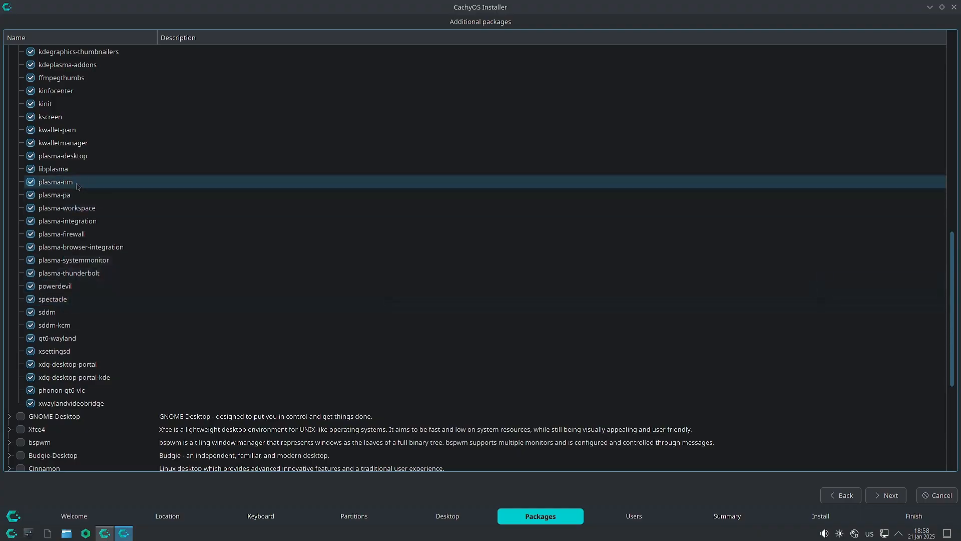
scroll(104, 271, "up", 8)
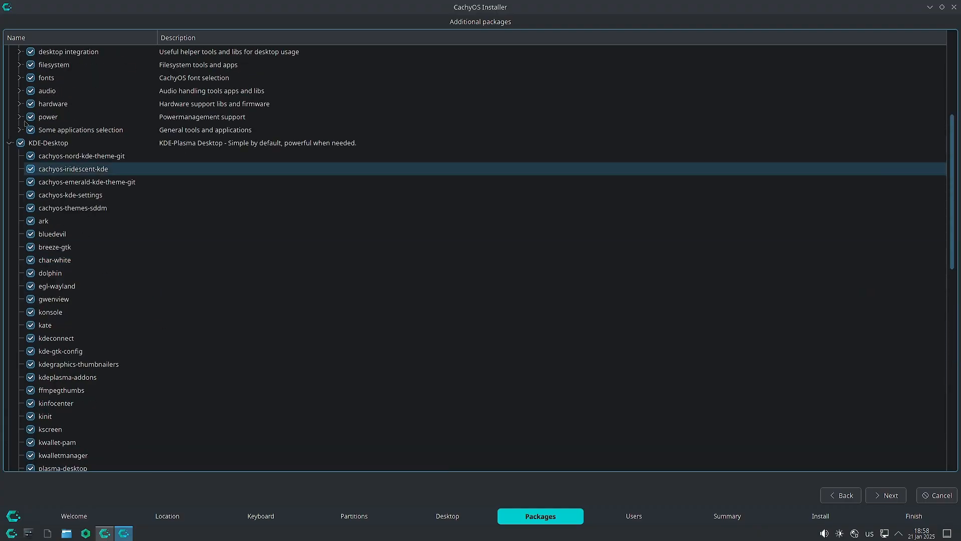
left_click(9, 143)
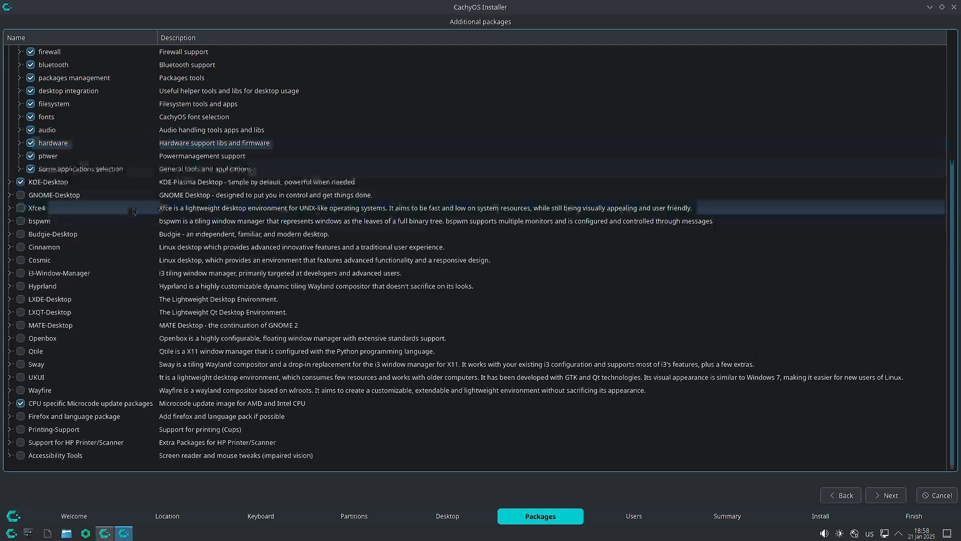
left_click(9, 403)
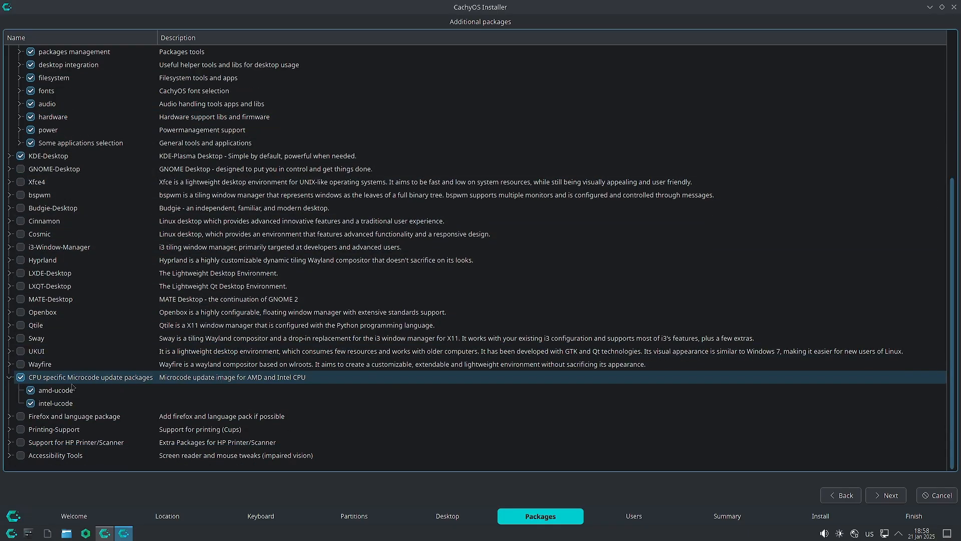
left_click(9, 377)
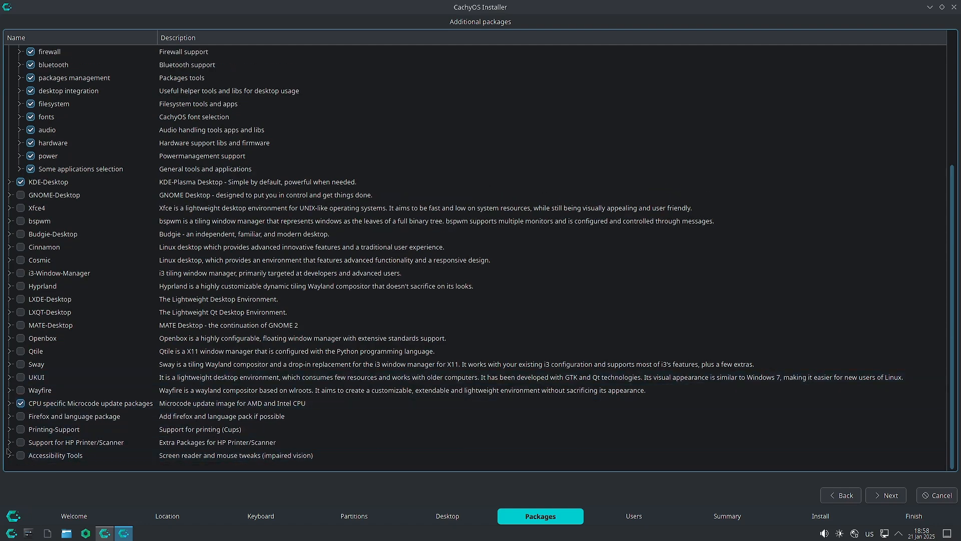
Tick Support for HP Printer/Scanner and the mousetweaks package under Accessibility Tools.
left_click(9, 442)
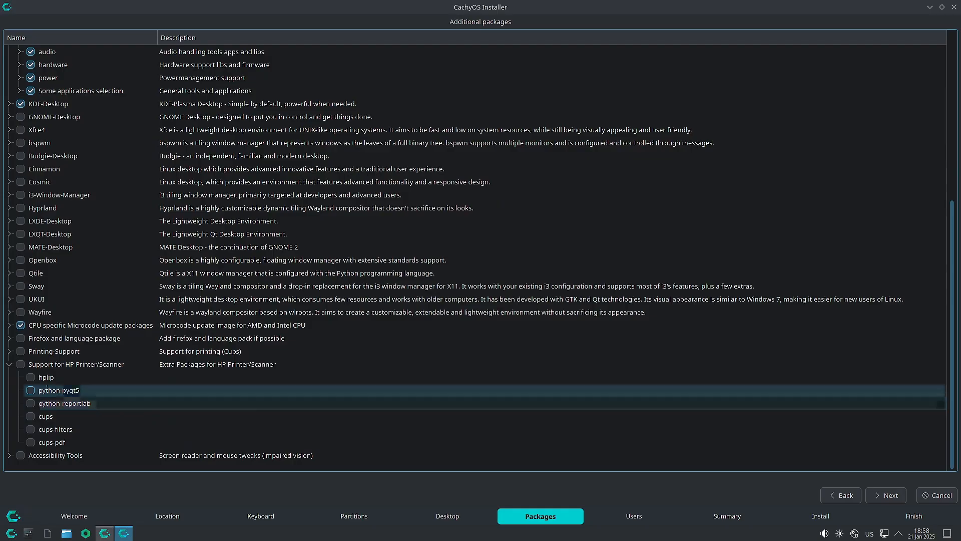
left_click(21, 366)
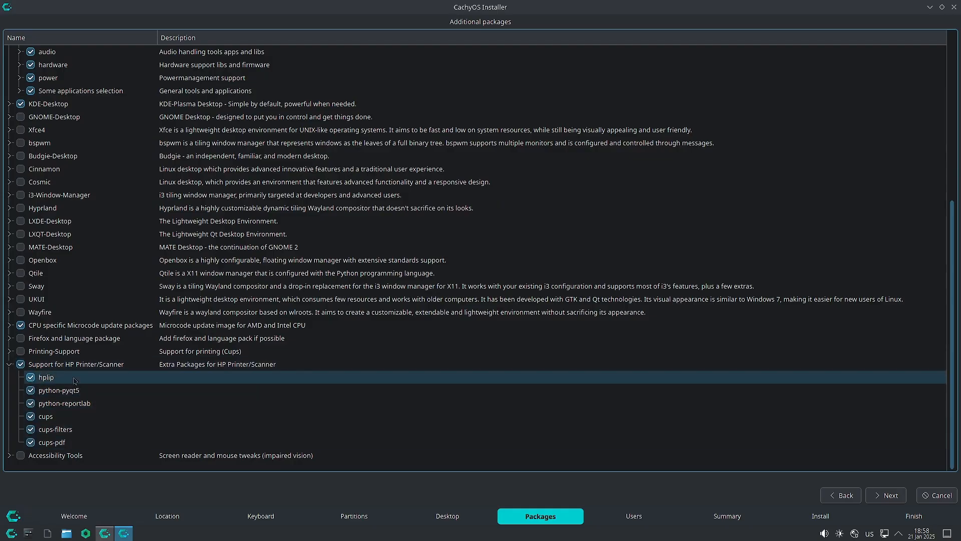
left_click(8, 366)
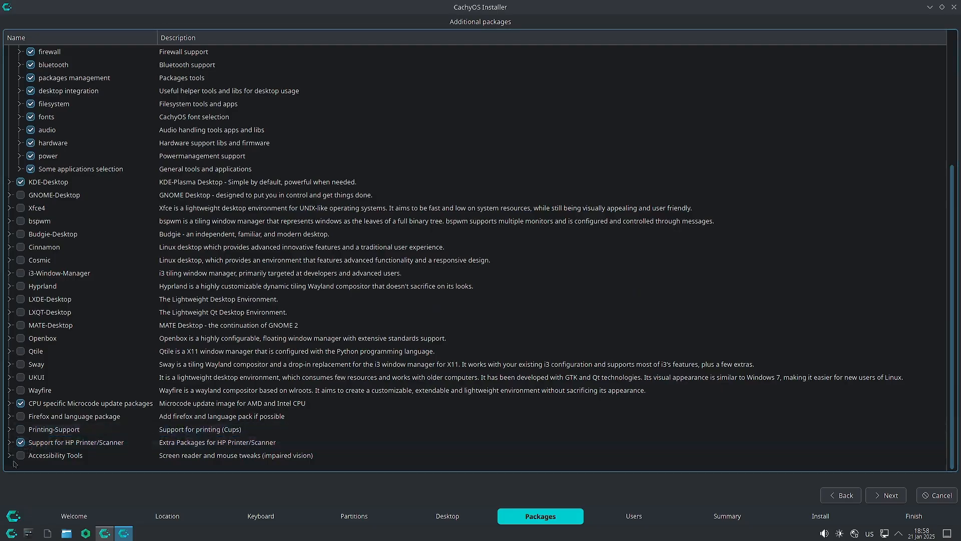
left_click(9, 455)
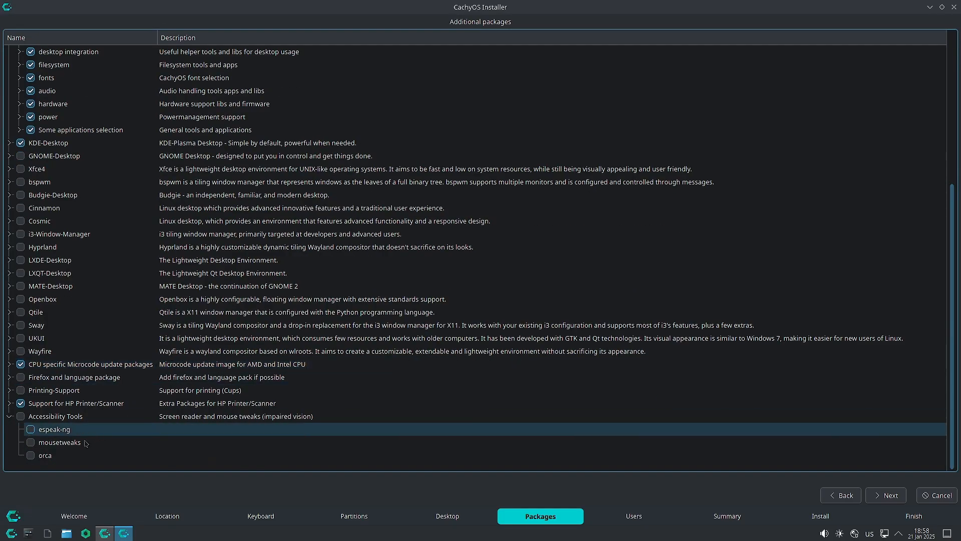
left_click(30, 443)
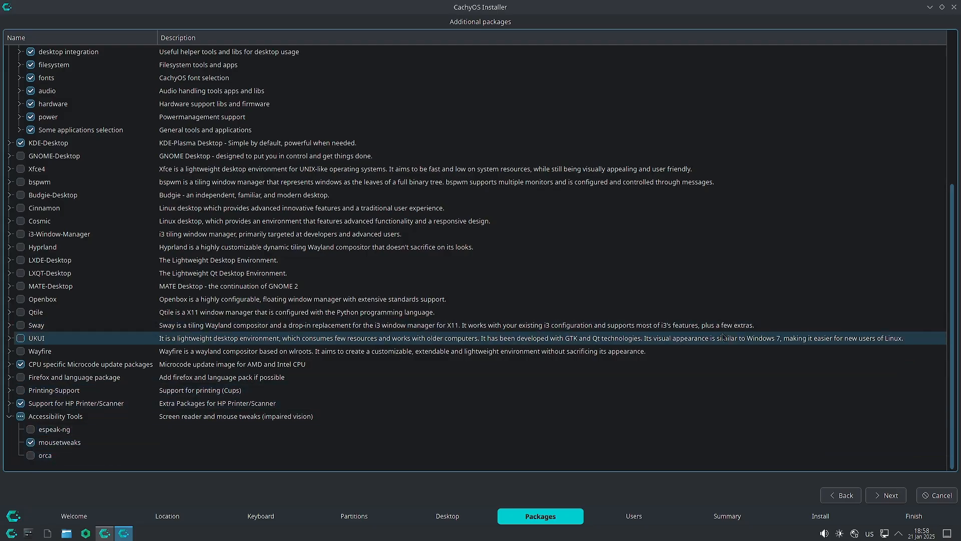
left_click(9, 417)
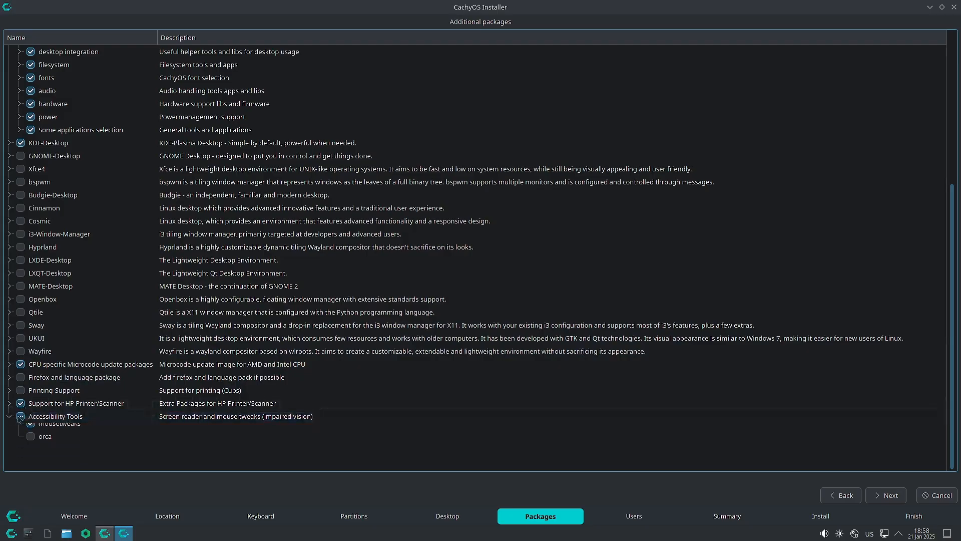
Tick Firefox and language package, including firefox and firefox-i18n-$LOCALE.
scroll(558, 375, "up", 4)
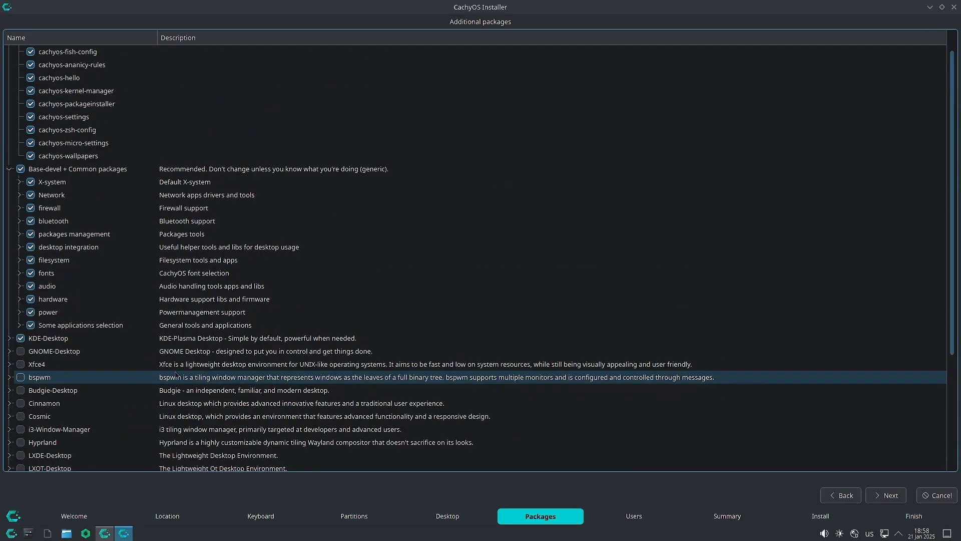
scroll(175, 374, "down", 4)
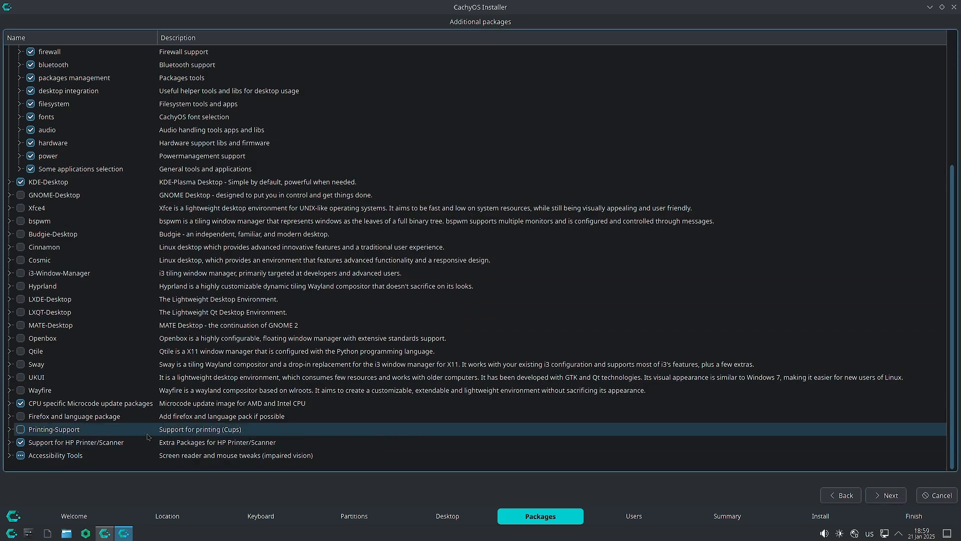
left_click(10, 417)
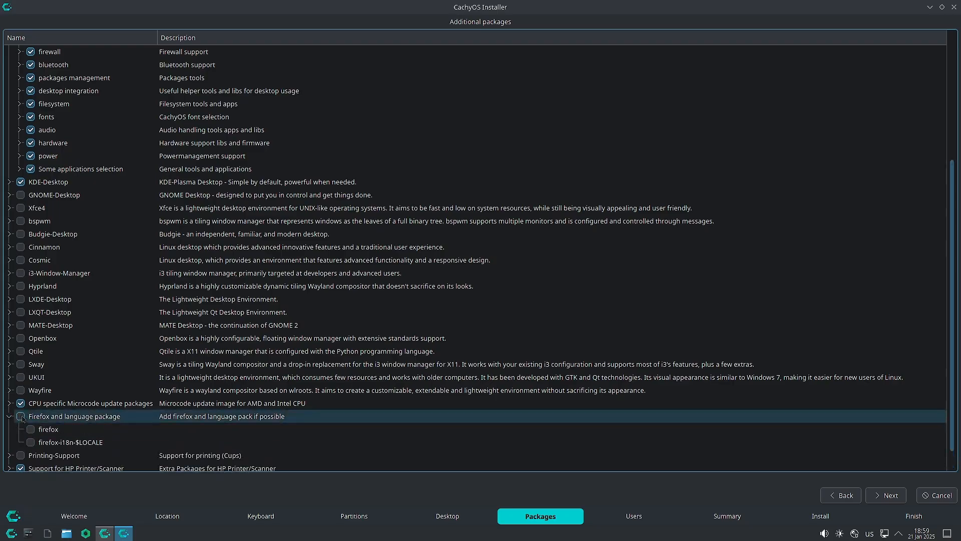
left_click(21, 416)
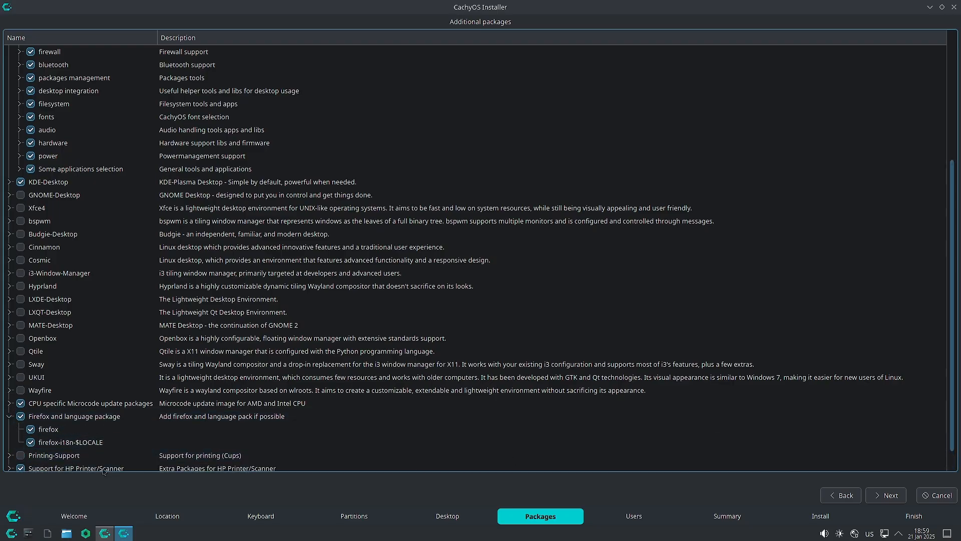
scroll(153, 441, "down", 1)
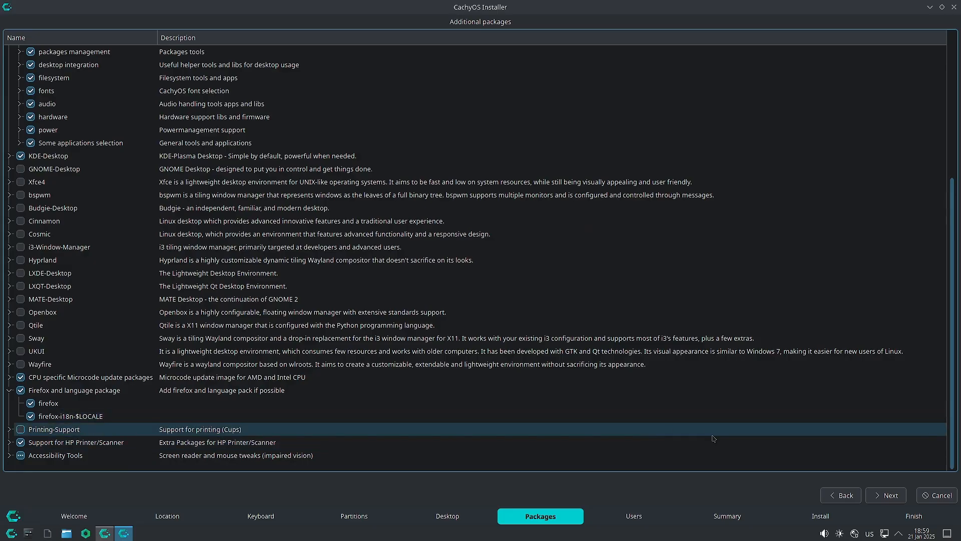
Enter the user's name and the account password twice, then continue to the Summary.
left_click(890, 496)
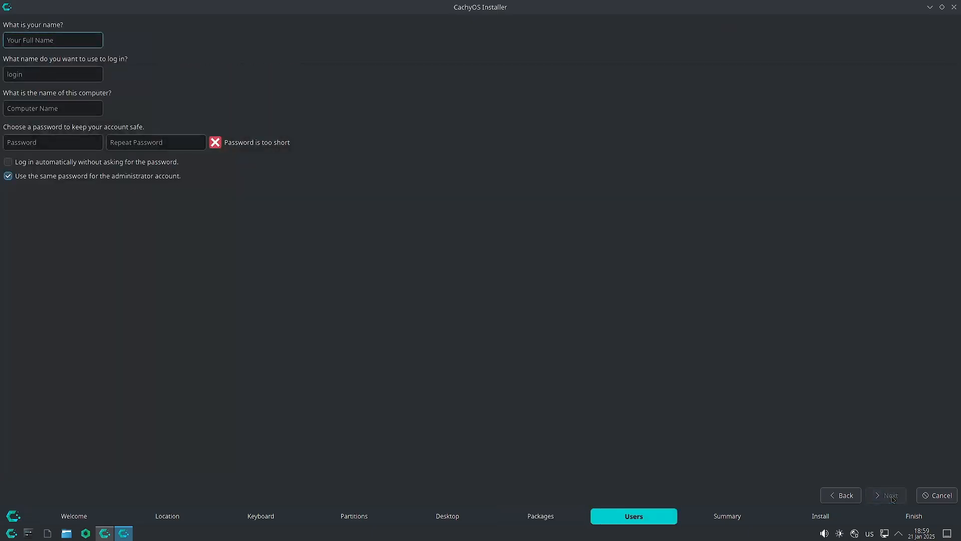
type("sam")
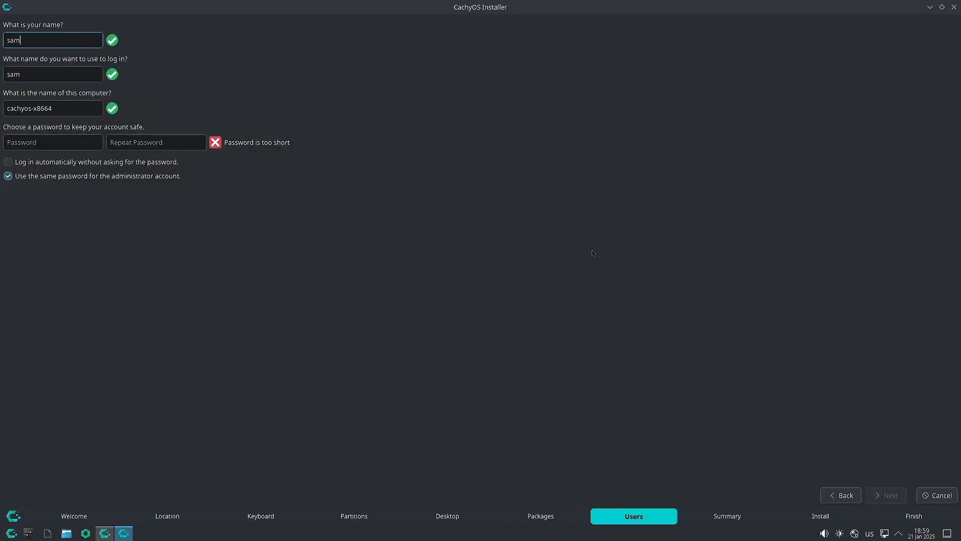
left_click(52, 140)
type("s")
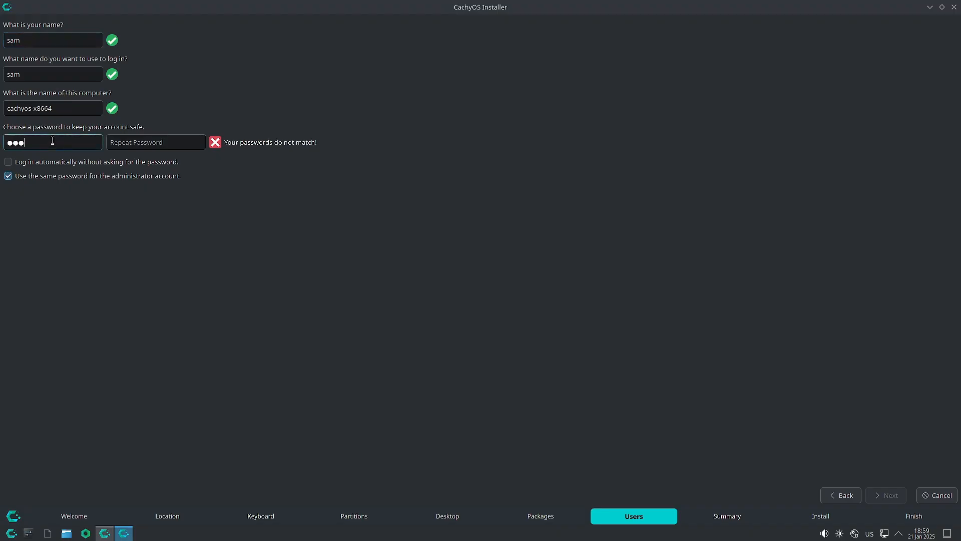
left_click(147, 142)
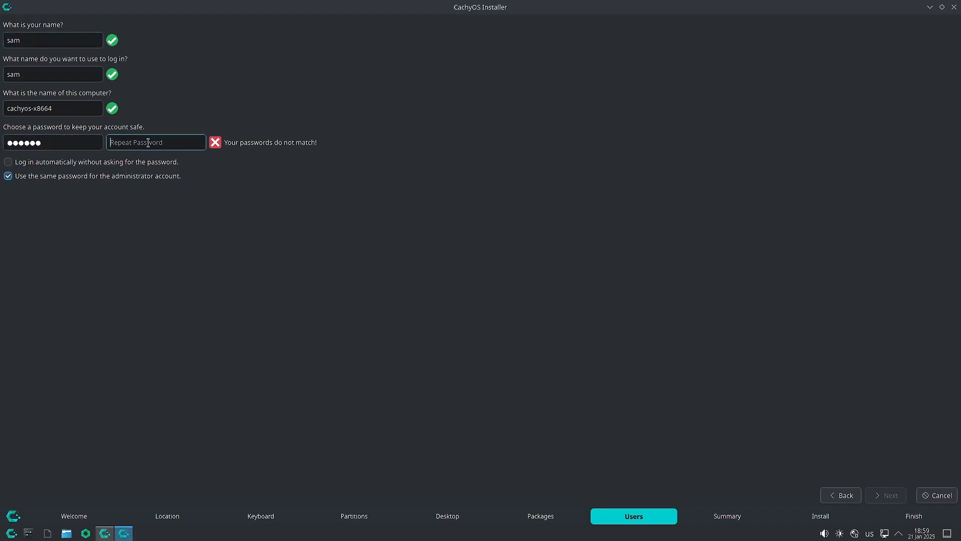
type("******")
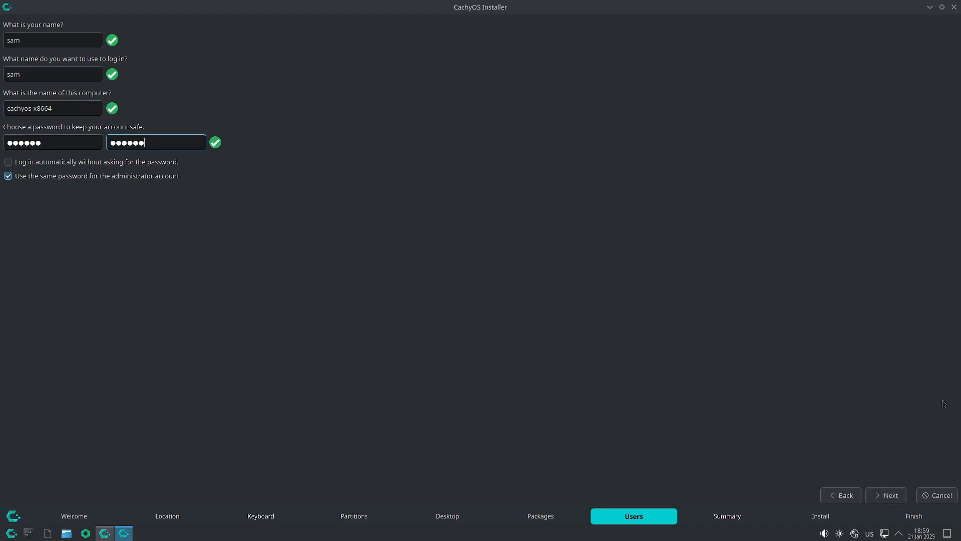
left_click(899, 498)
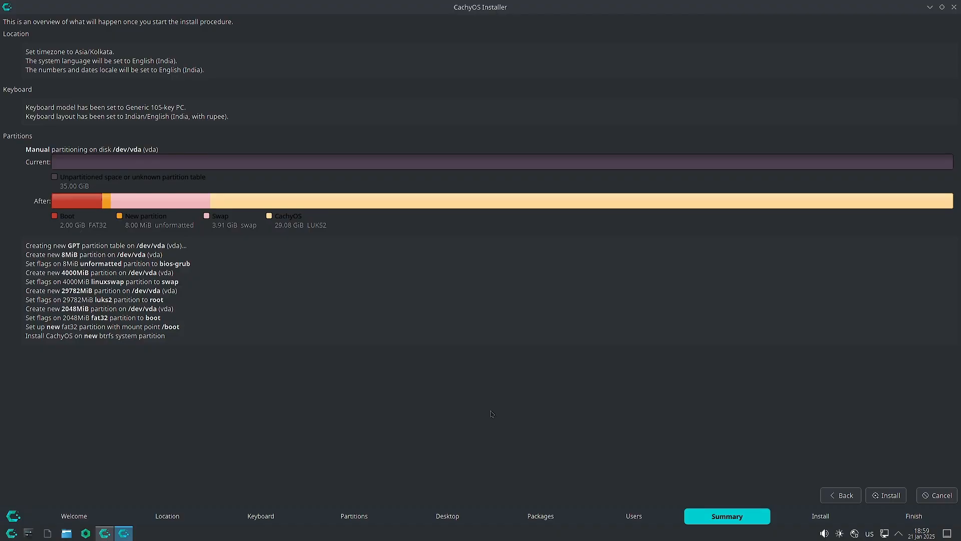
Start the installation with Install Now, then briefly view and hide the detailed log.
left_click(899, 501)
left_click(527, 268)
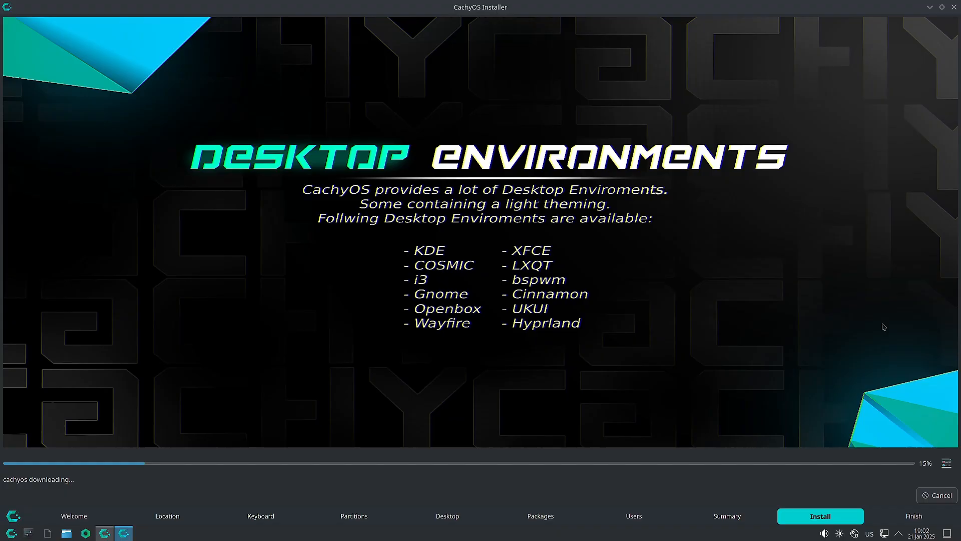
left_click(946, 464)
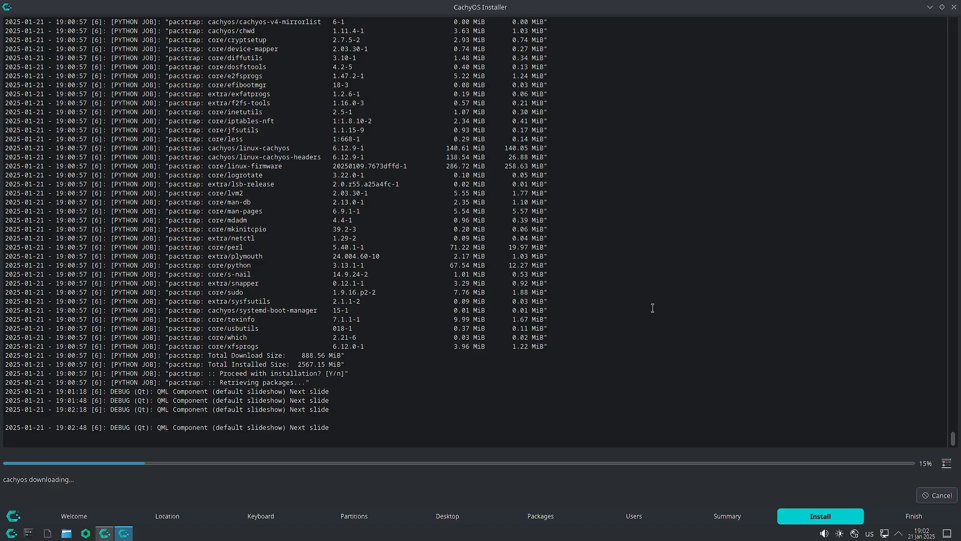
left_click(947, 463)
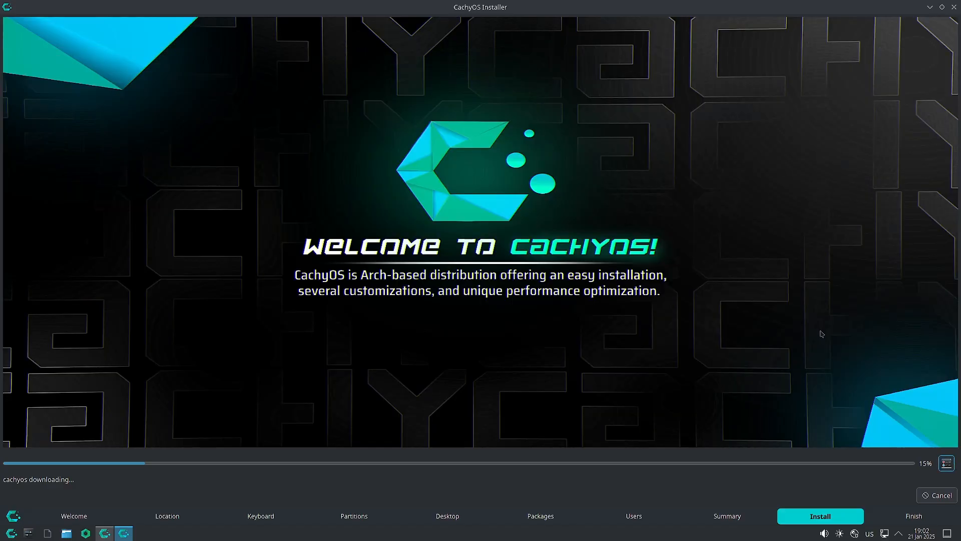
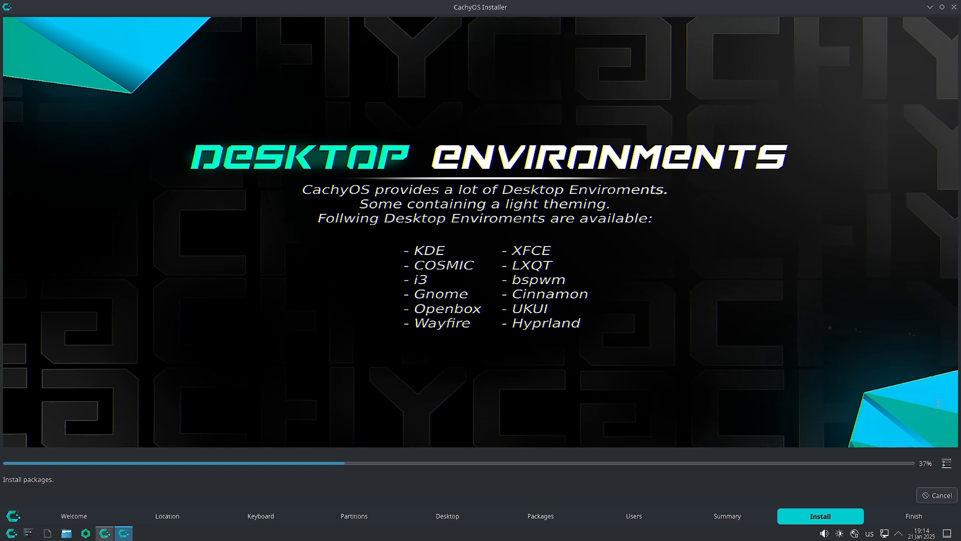
Glance at the installation log twice, then restore the full-screen installer to a smaller window.
left_click(947, 464)
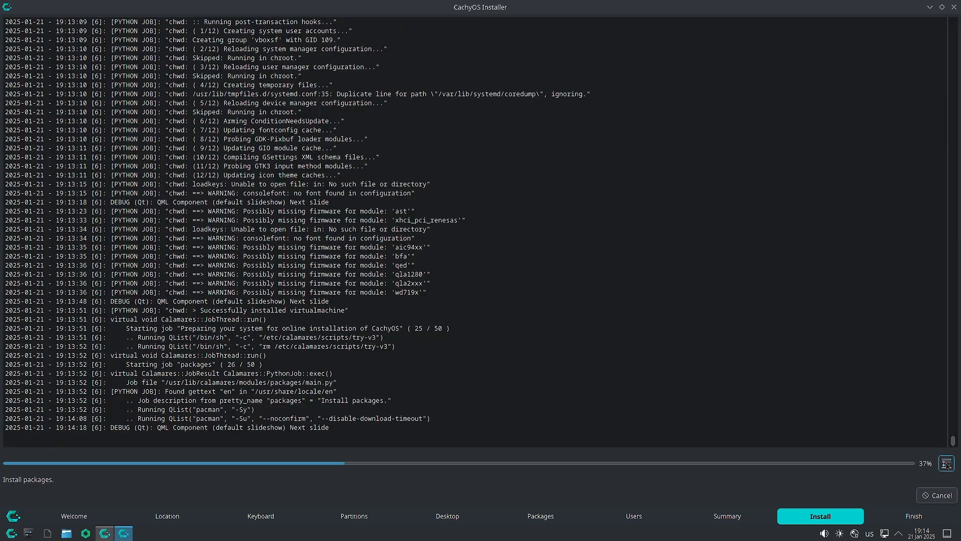
left_click(946, 464)
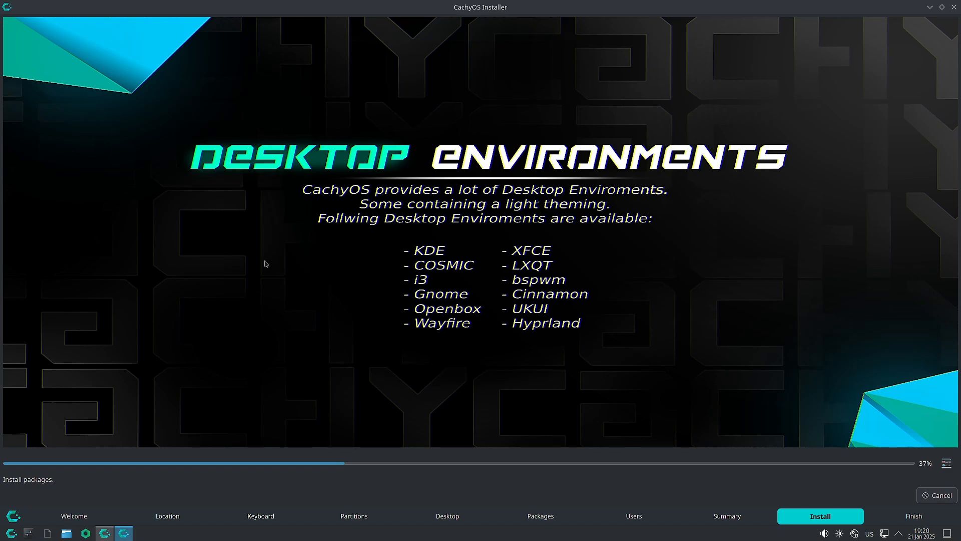
left_click(947, 463)
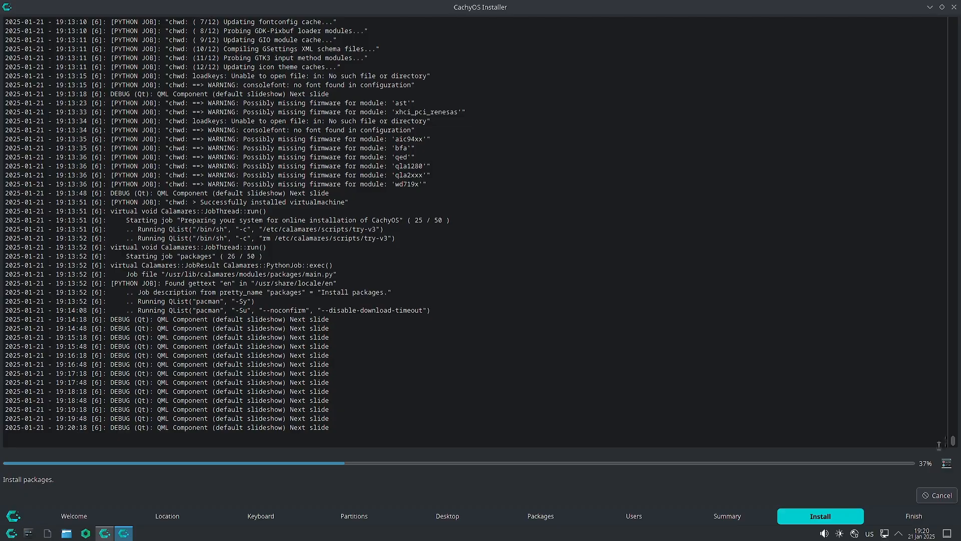
left_click(946, 464)
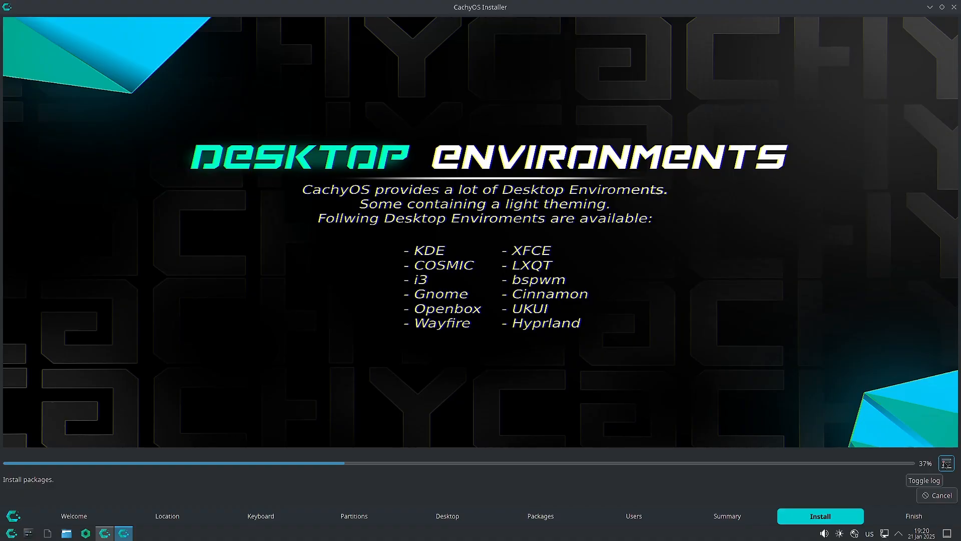
left_click(941, 7)
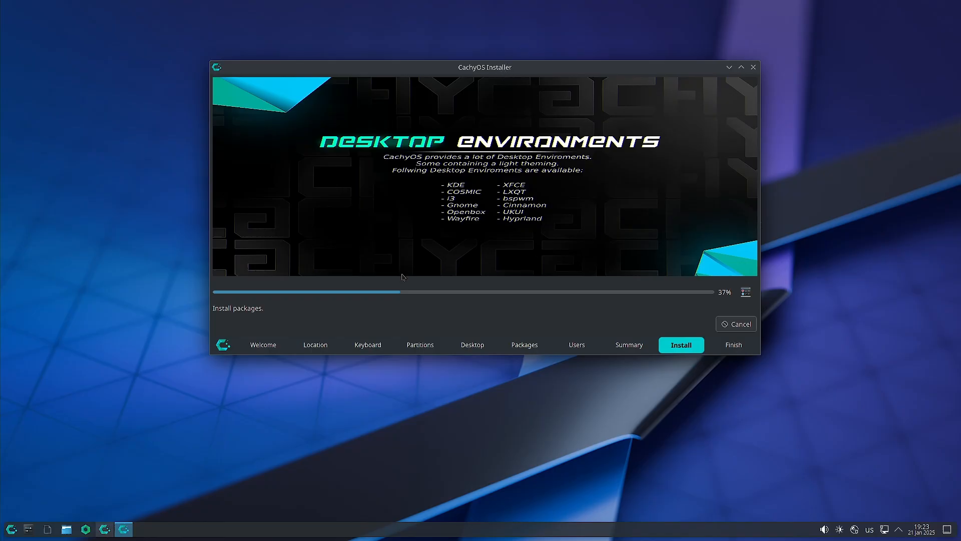
Switch between log and slideshow, finishing on the installation log with packages at 37%.
left_click(746, 292)
left_click(746, 292)
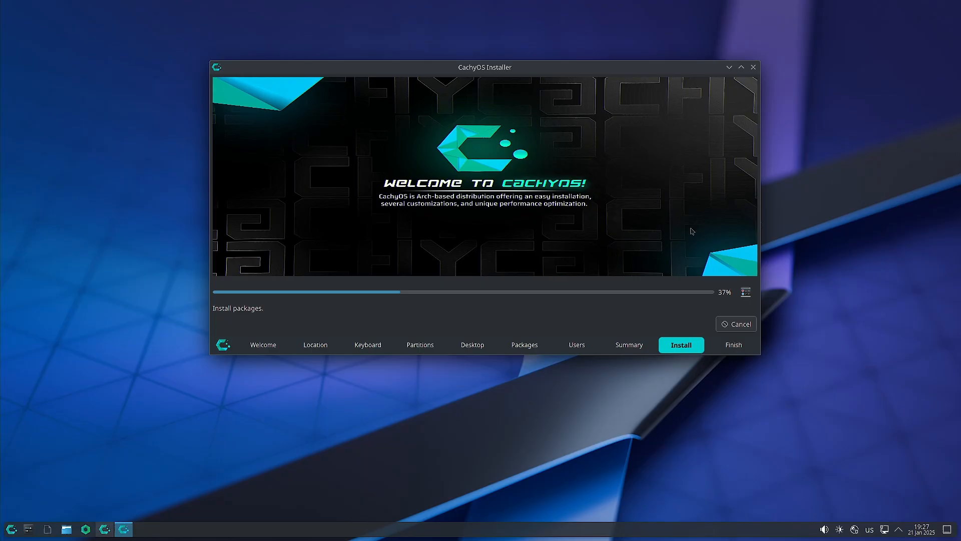
left_click(744, 293)
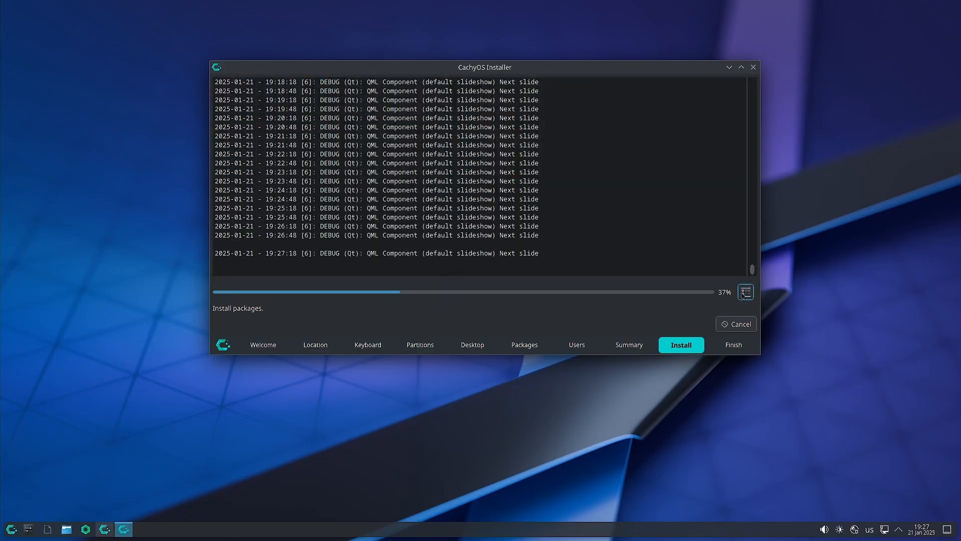
Replace the log with the slideshow while the 186 packages install at 37%.
left_click(745, 292)
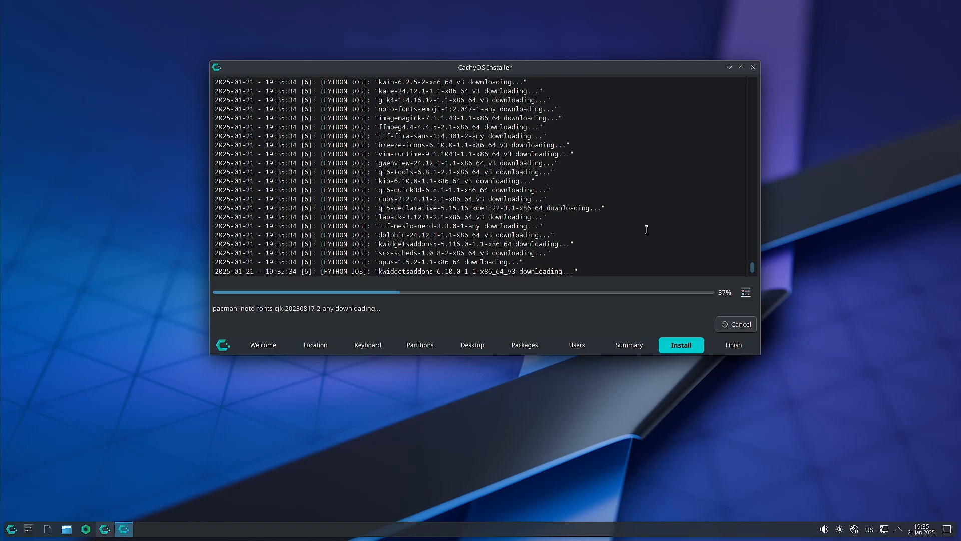
Scroll up through the install log entries showing package downloads at 40%.
scroll(646, 229, "up", 10)
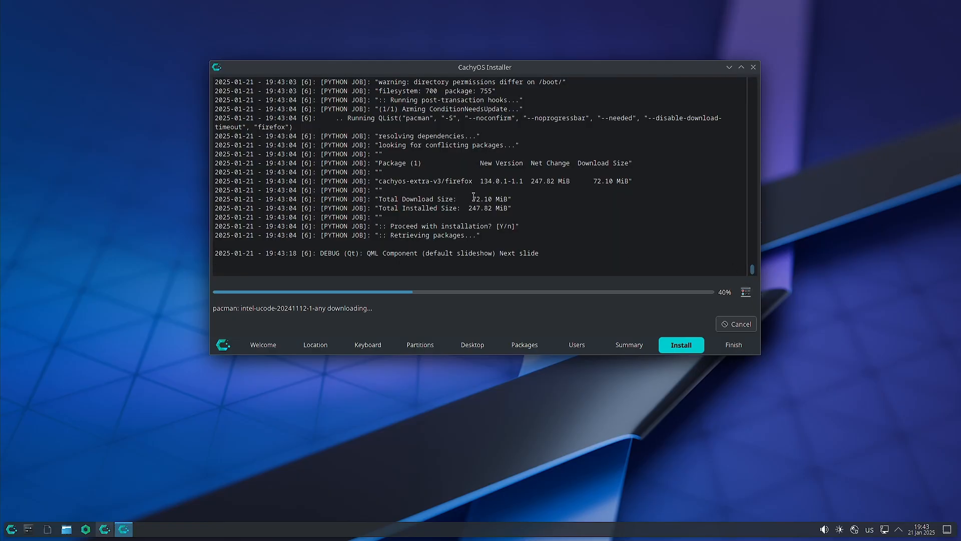
Scroll further up the log, then return to the Performance Improvements slide at 40%.
scroll(488, 171, "up", 2)
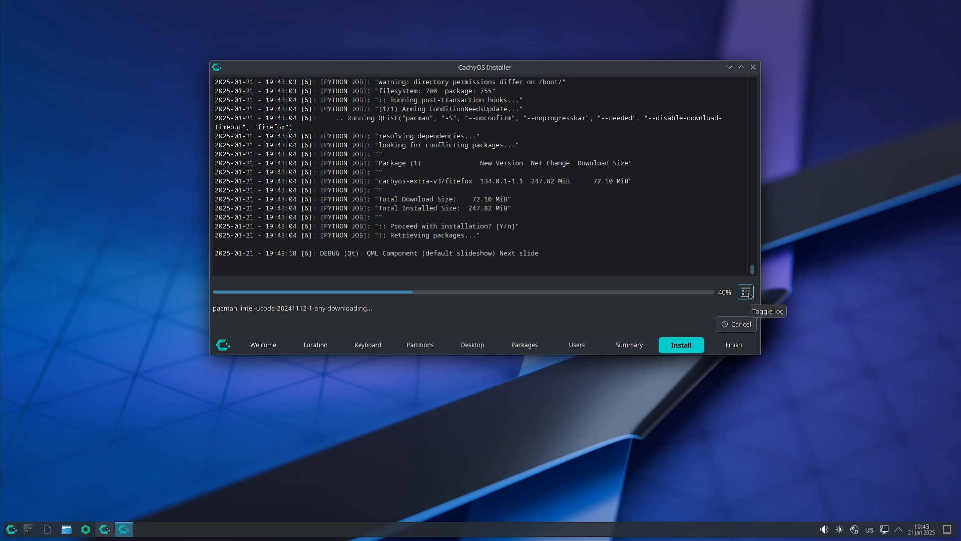
scroll(602, 208, "up", 3)
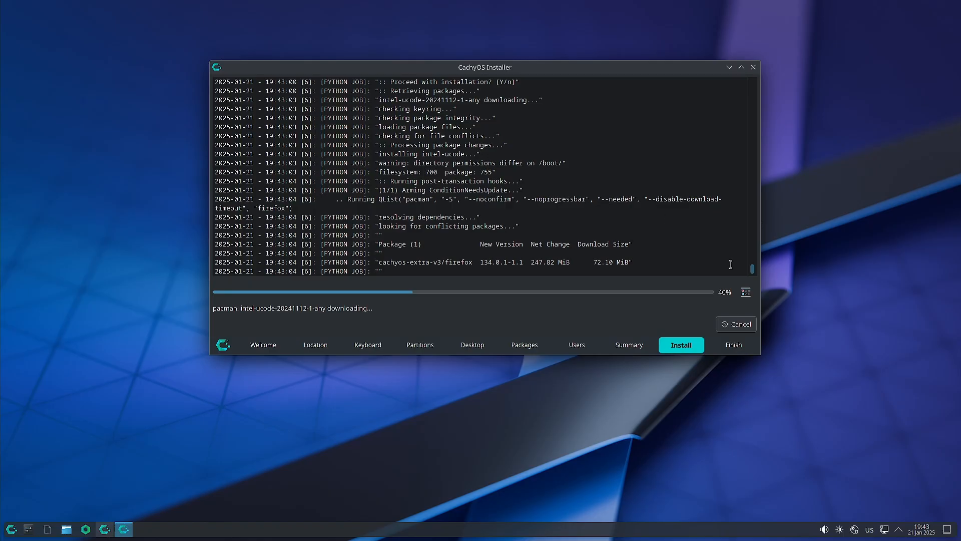
left_click(745, 293)
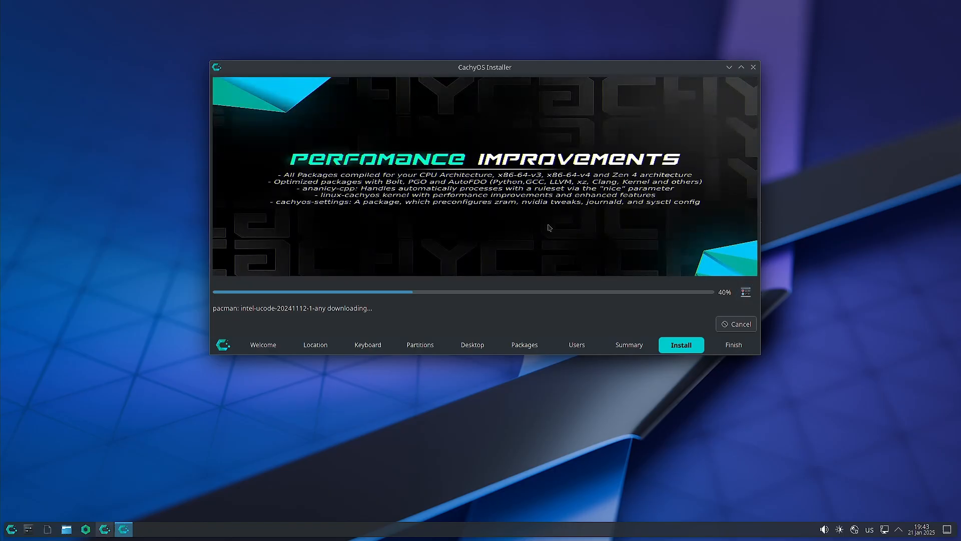